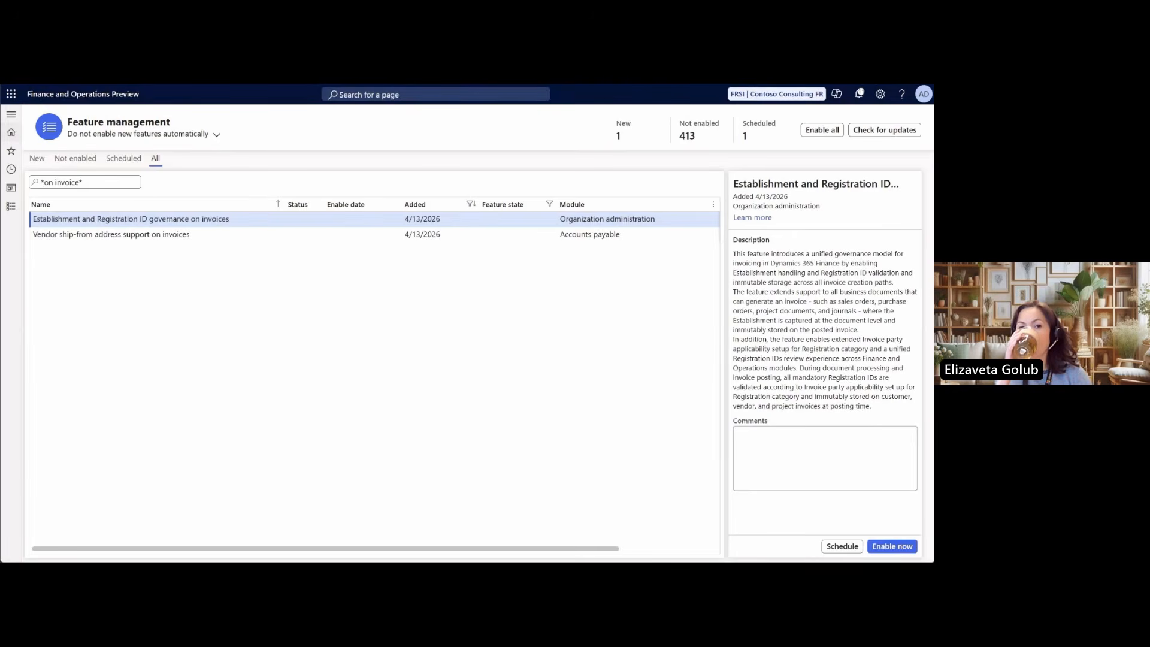
Enable the features "Establishment and Registration ID governance on invoices" and "Vendor ship-from address support on invoices"
left_click(120, 222)
left_click(120, 225)
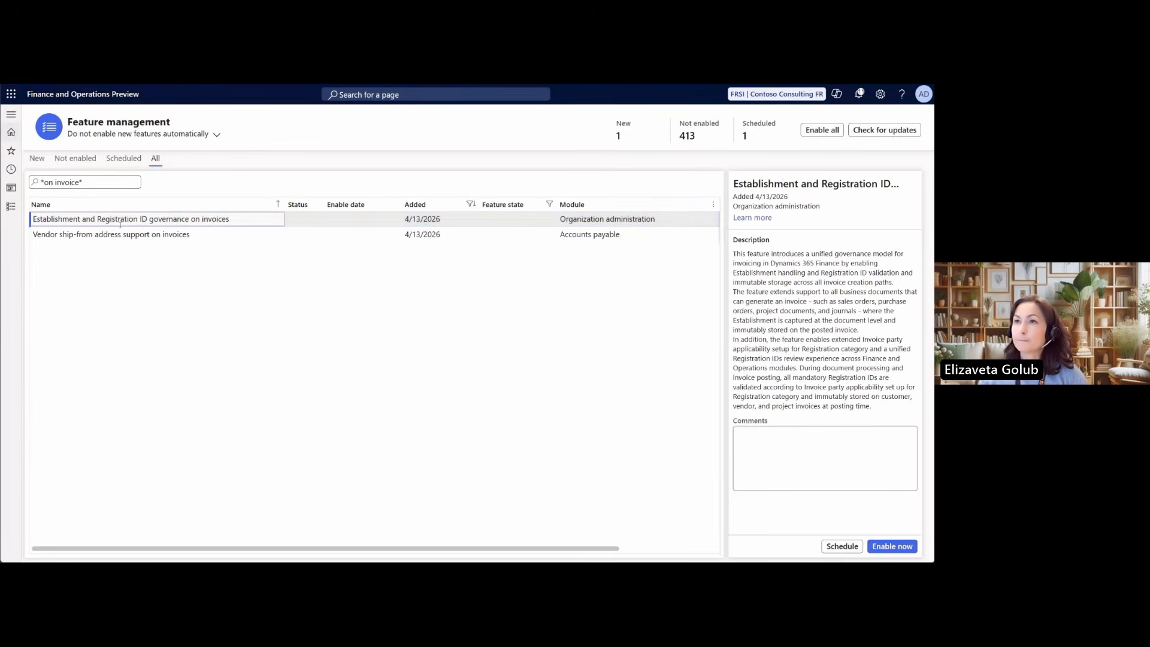
left_click(876, 549)
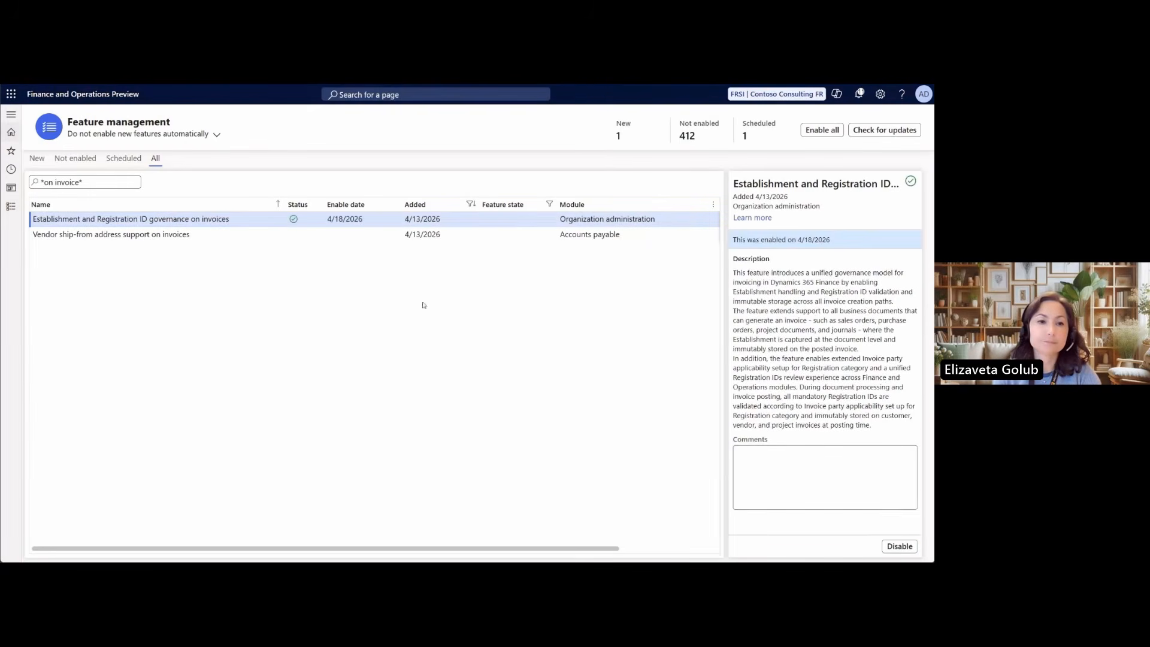
left_click(303, 236)
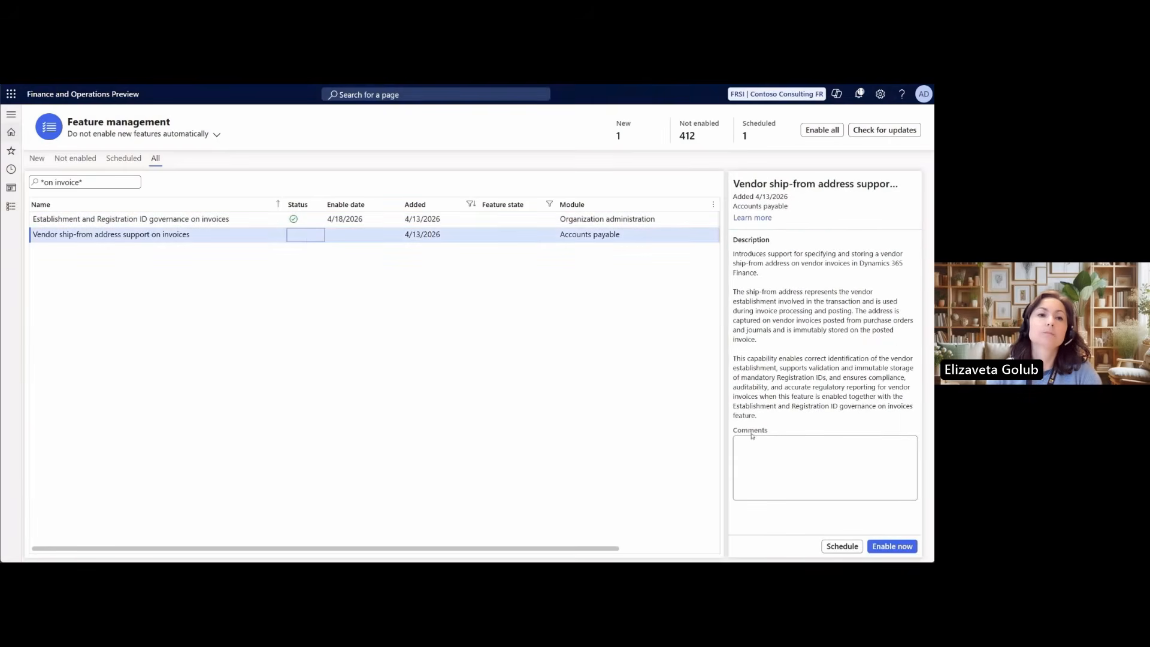
left_click(901, 547)
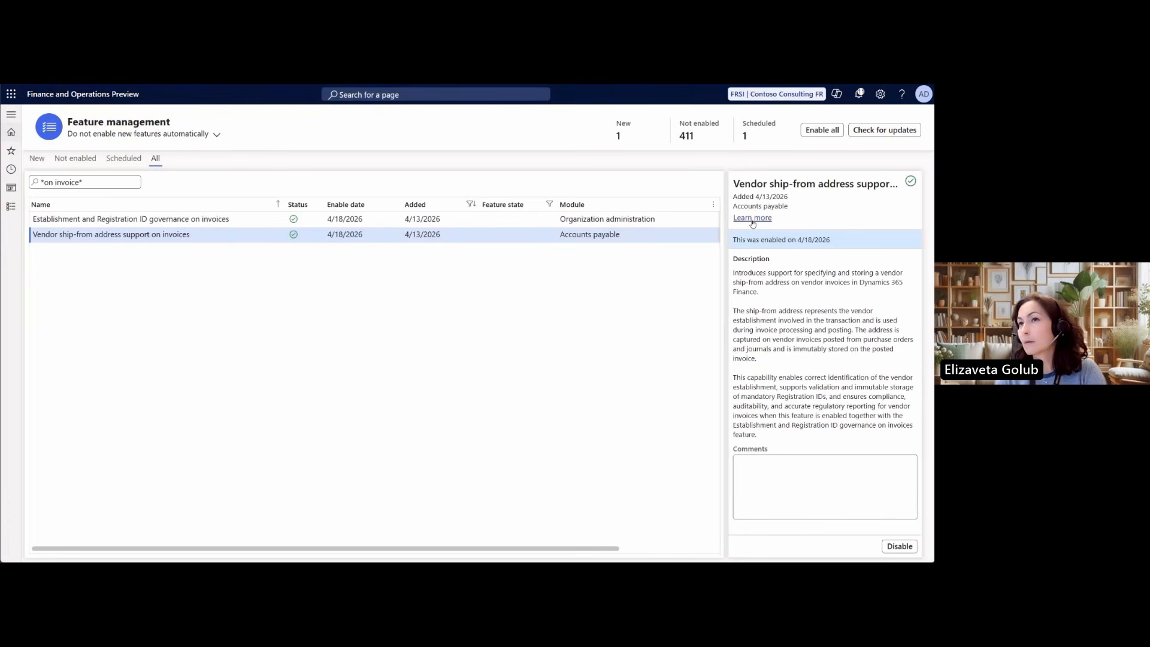
Open the registration categories and review the invoice party applicability rules of the French SIREN registration type
left_click(11, 114)
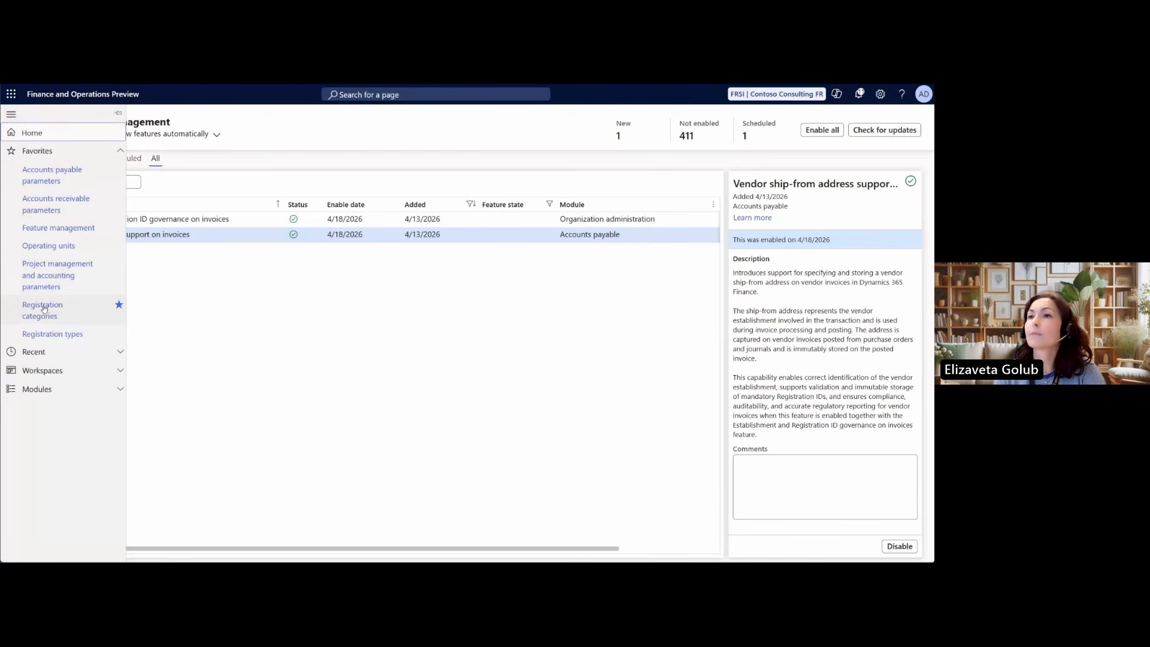
left_click(44, 309)
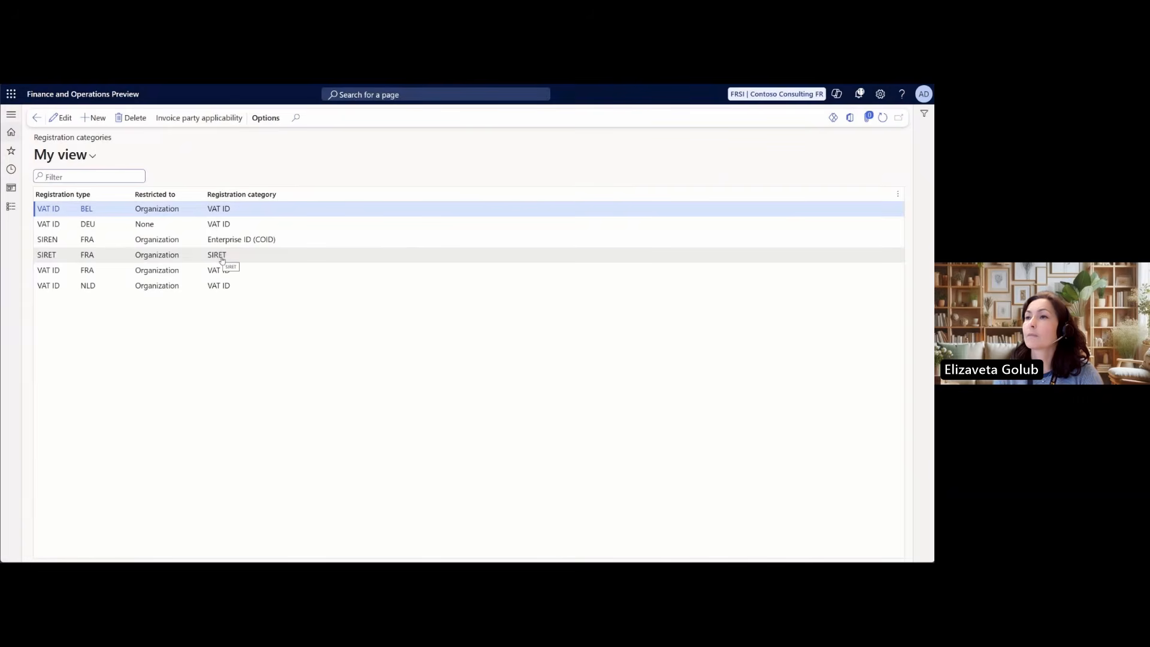
left_click(198, 240)
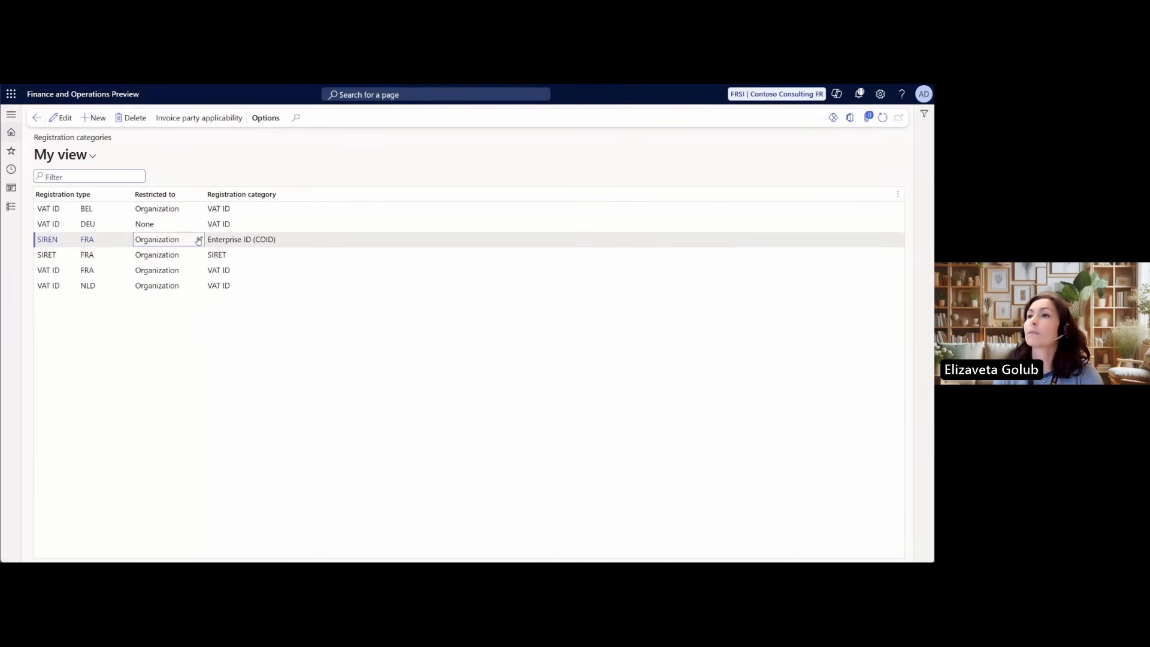
left_click(199, 118)
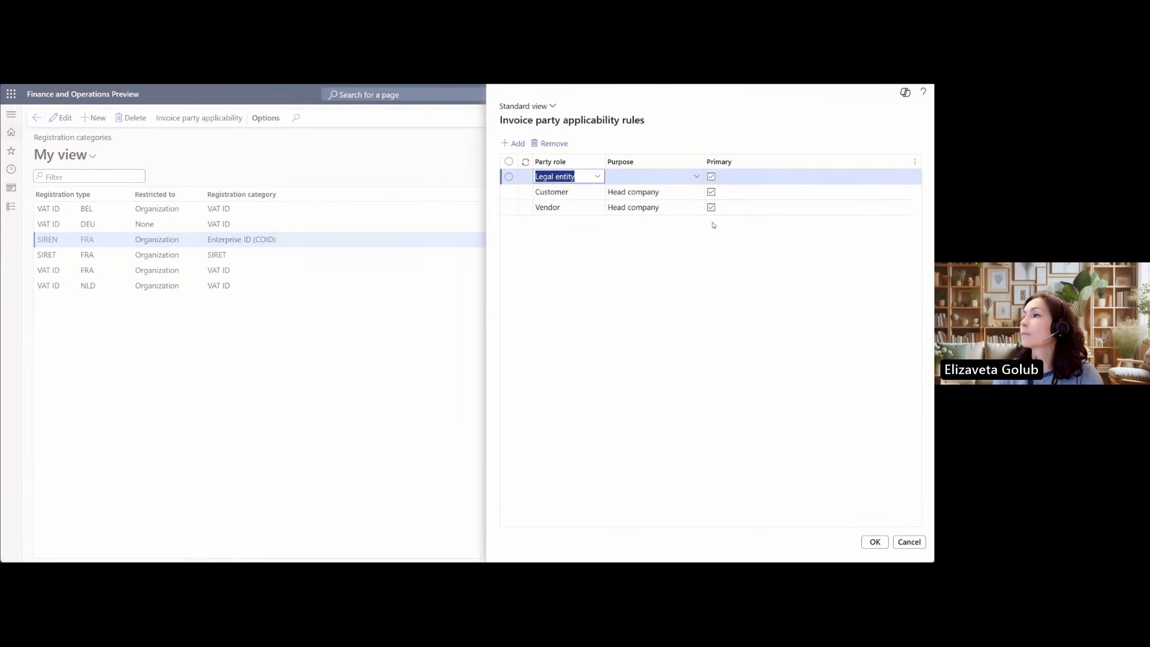
left_click(875, 541)
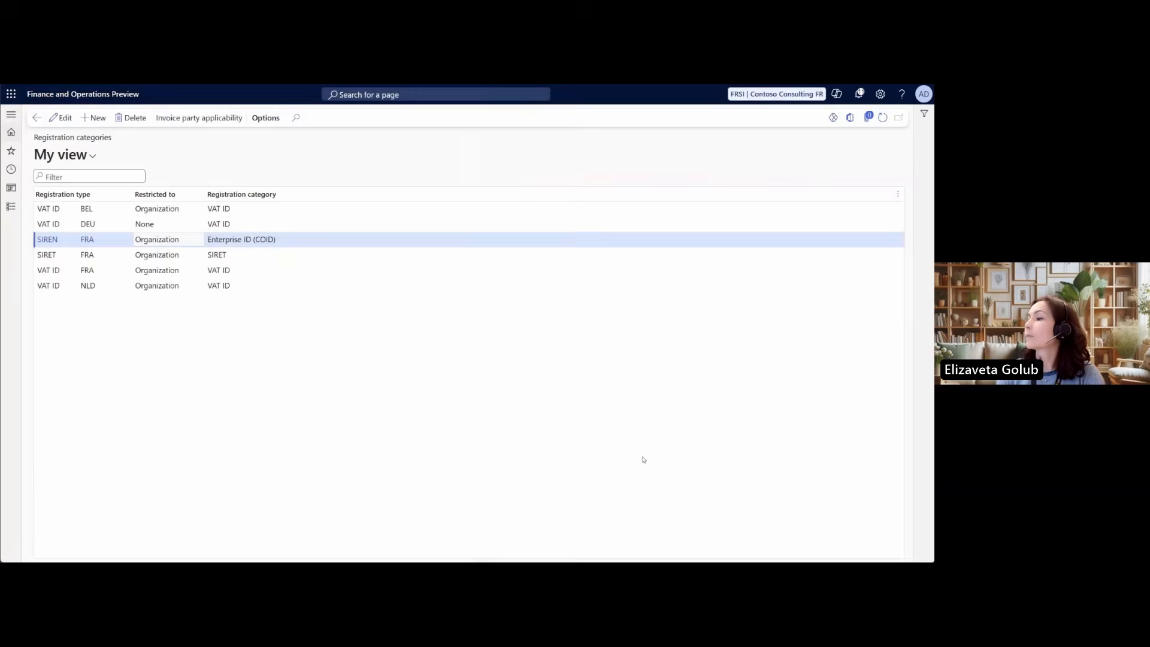
In the invoice party applicability rules of the French VAT ID, set the Customer role's purpose to Head company
left_click(226, 273)
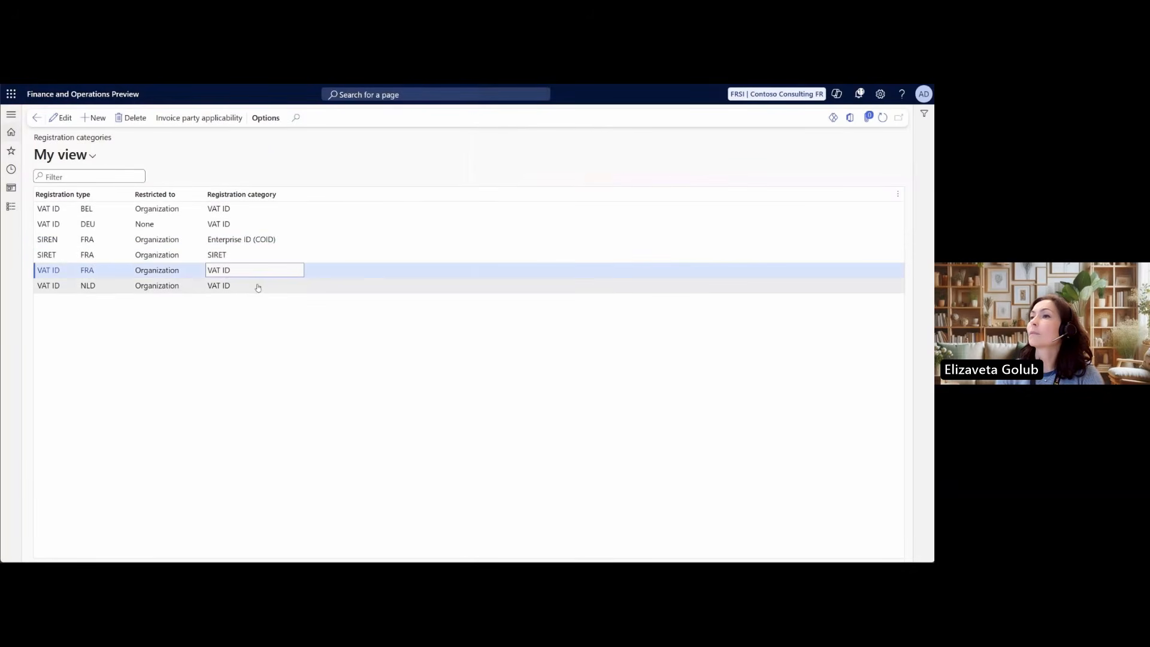
left_click(193, 119)
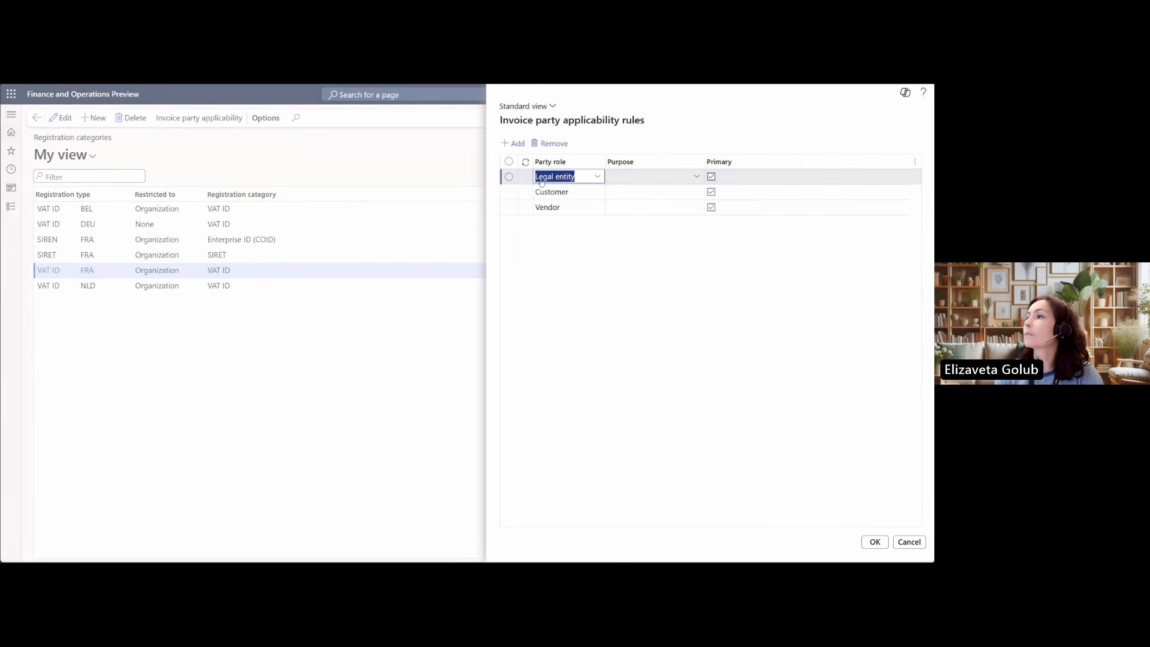
left_click(689, 196)
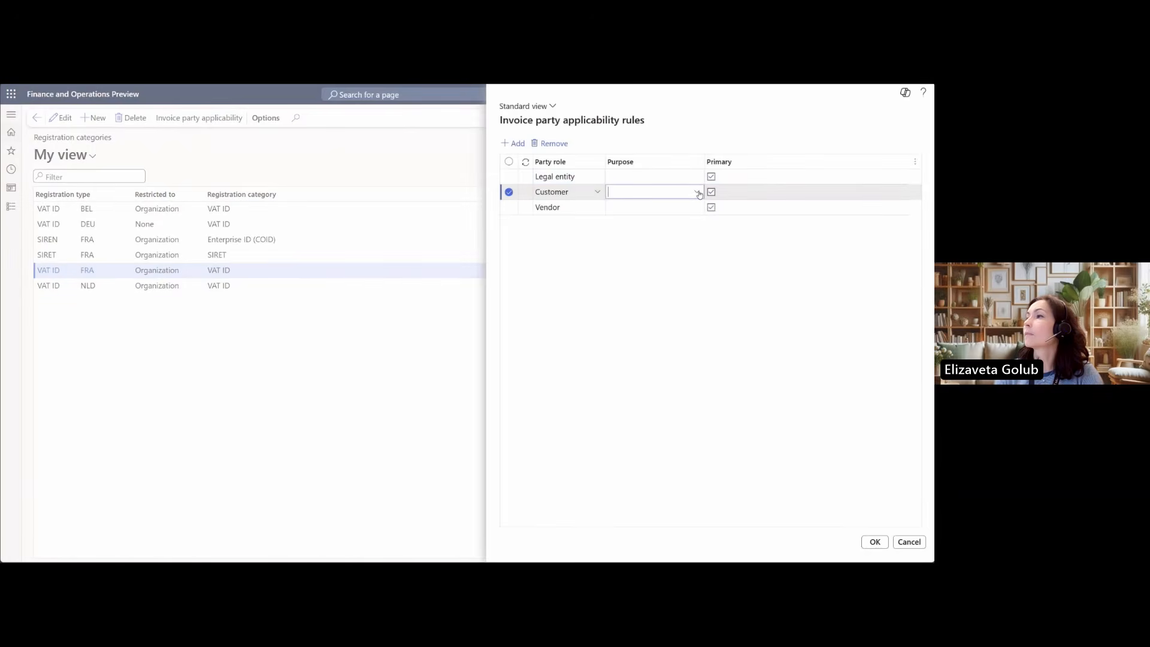
left_click(695, 192)
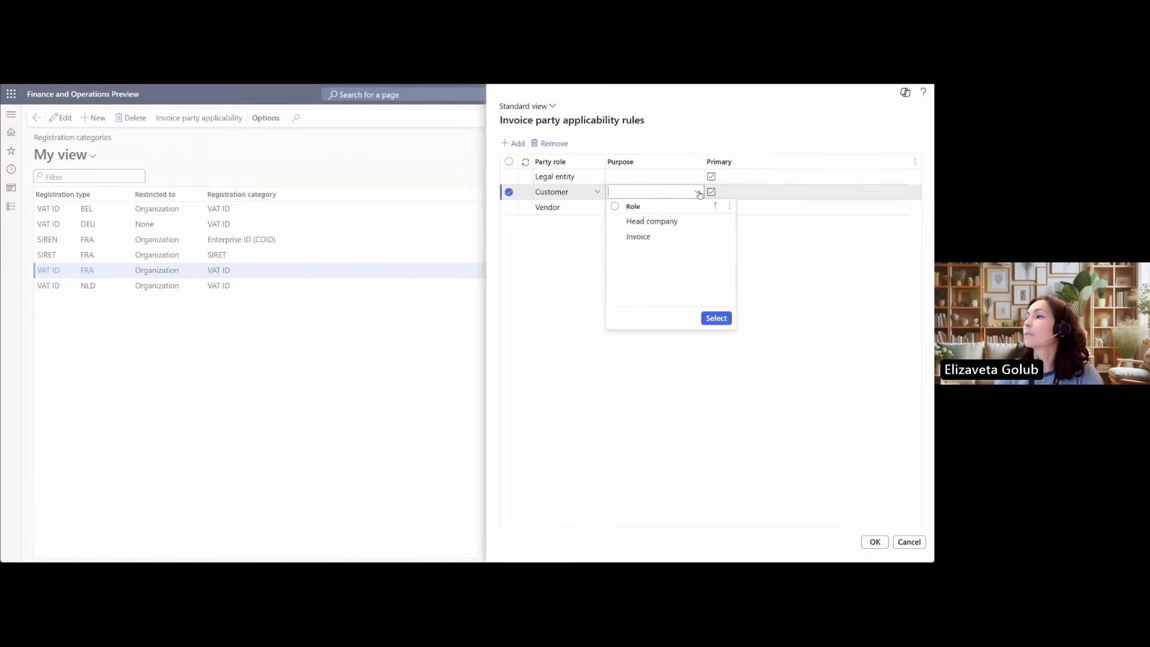
left_click(616, 222)
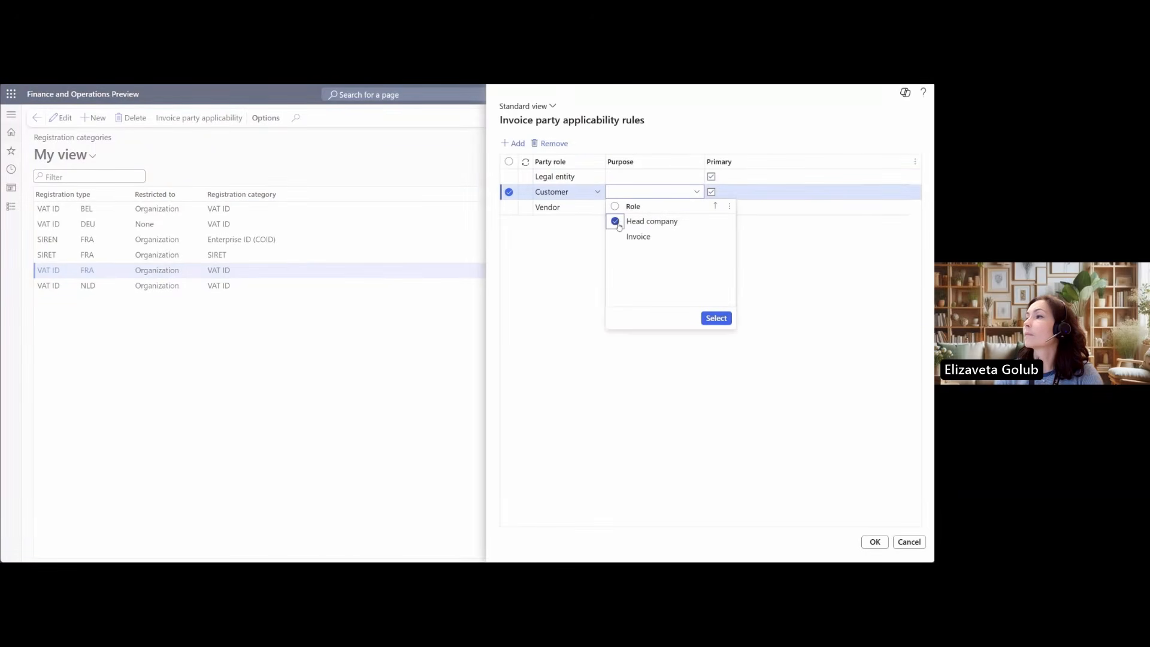
left_click(716, 318)
Set the Vendor role's purpose to Head company in the French VAT ID rules and save them
left_click(682, 212)
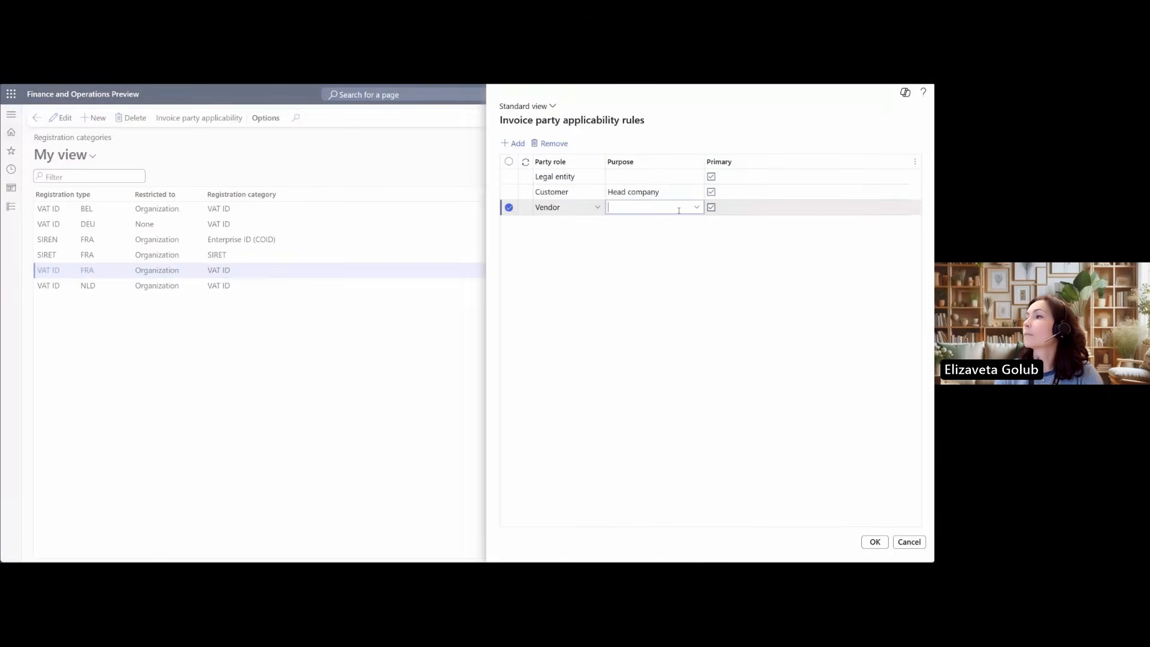
left_click(699, 207)
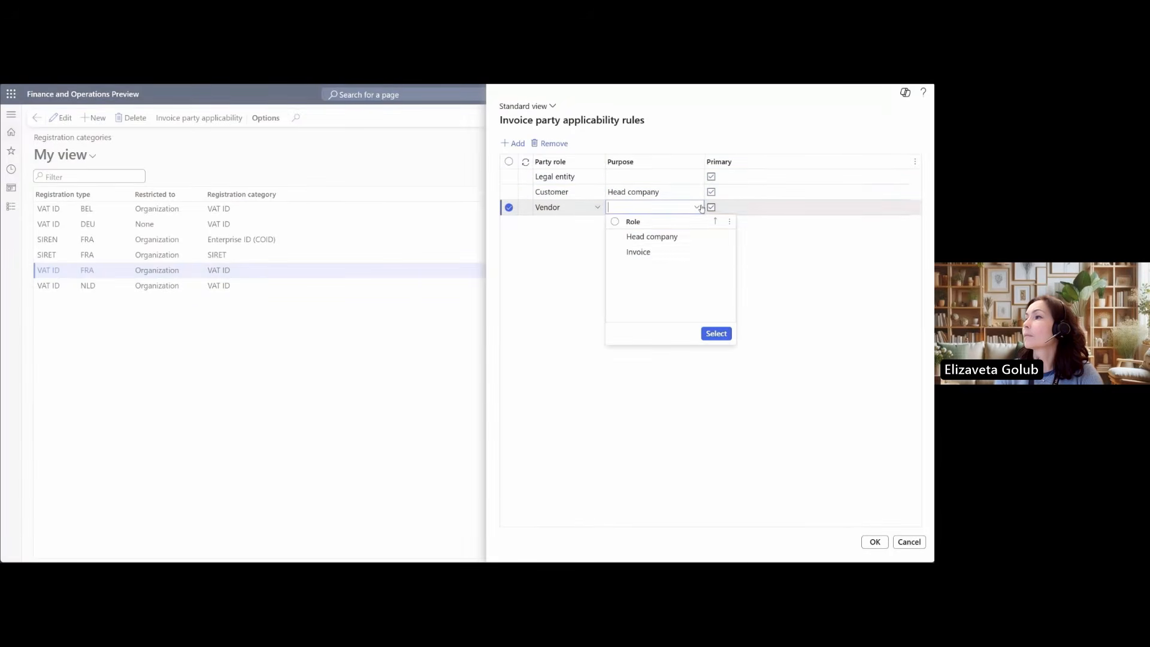
left_click(616, 237)
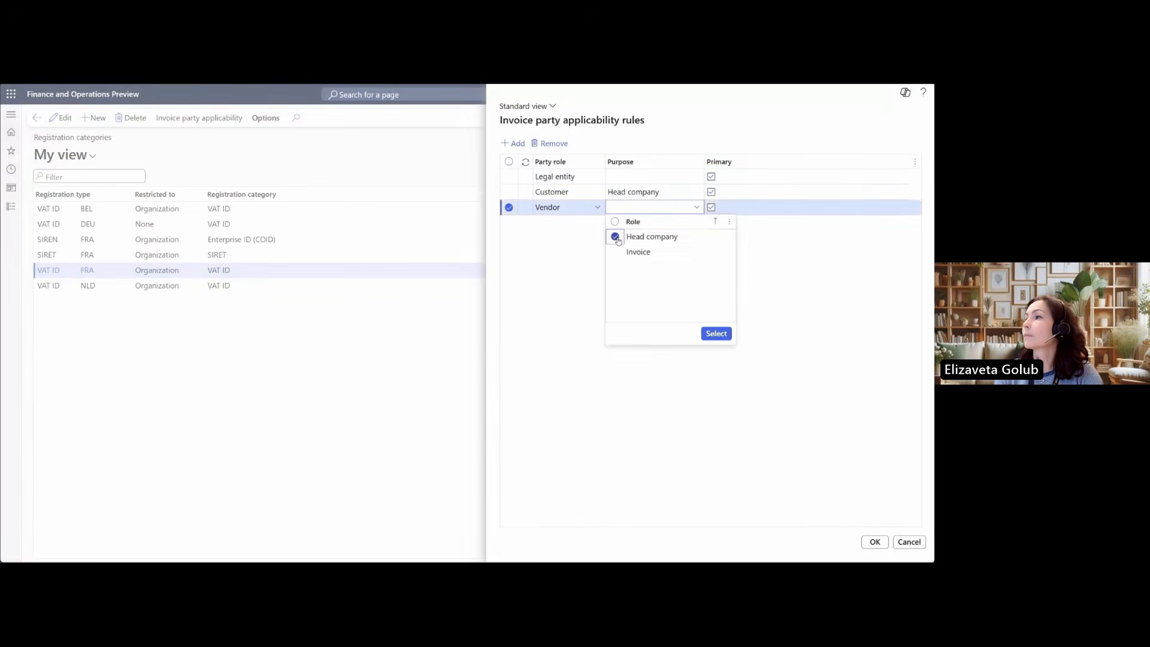
left_click(706, 333)
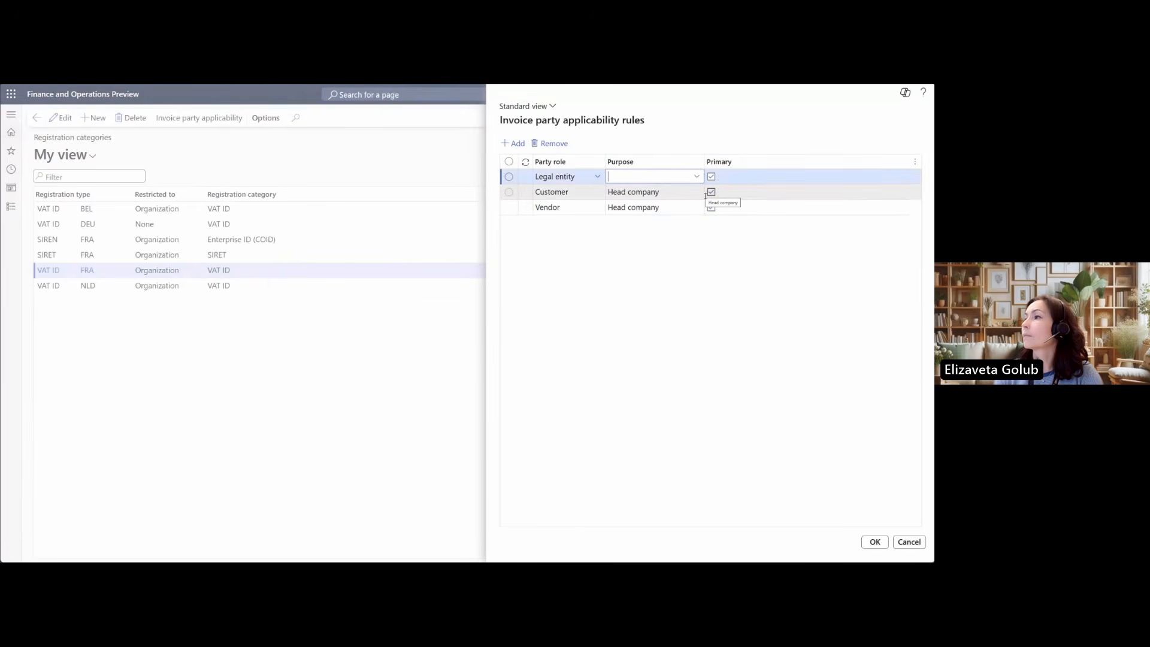
left_click_drag(609, 192, 663, 194)
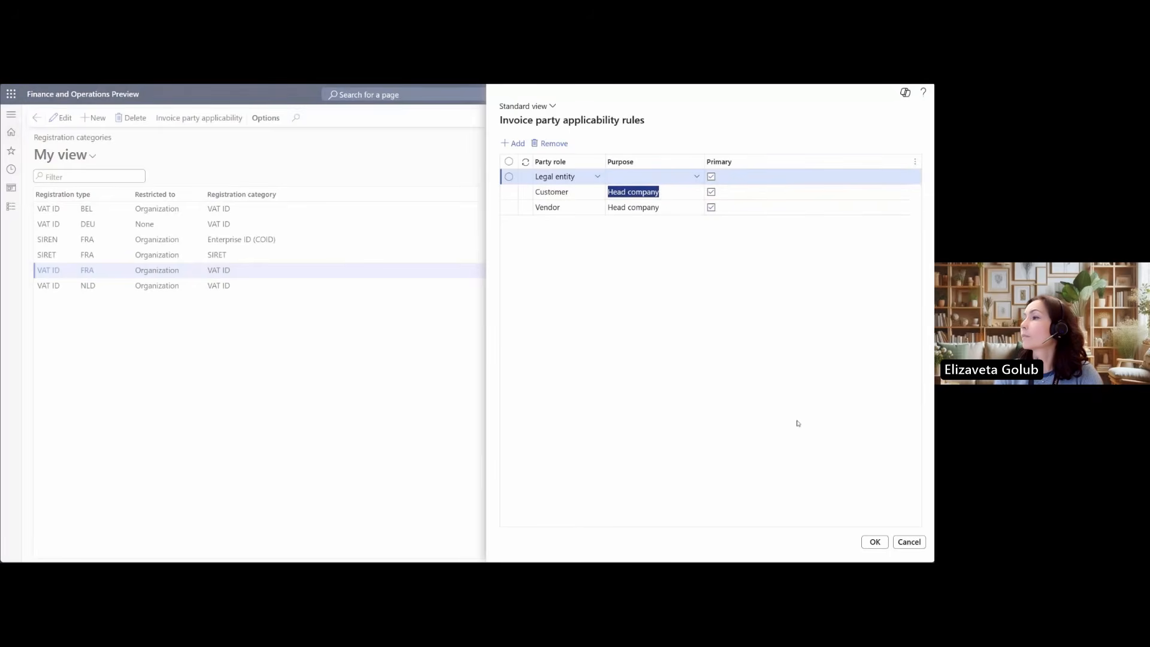
left_click(873, 546)
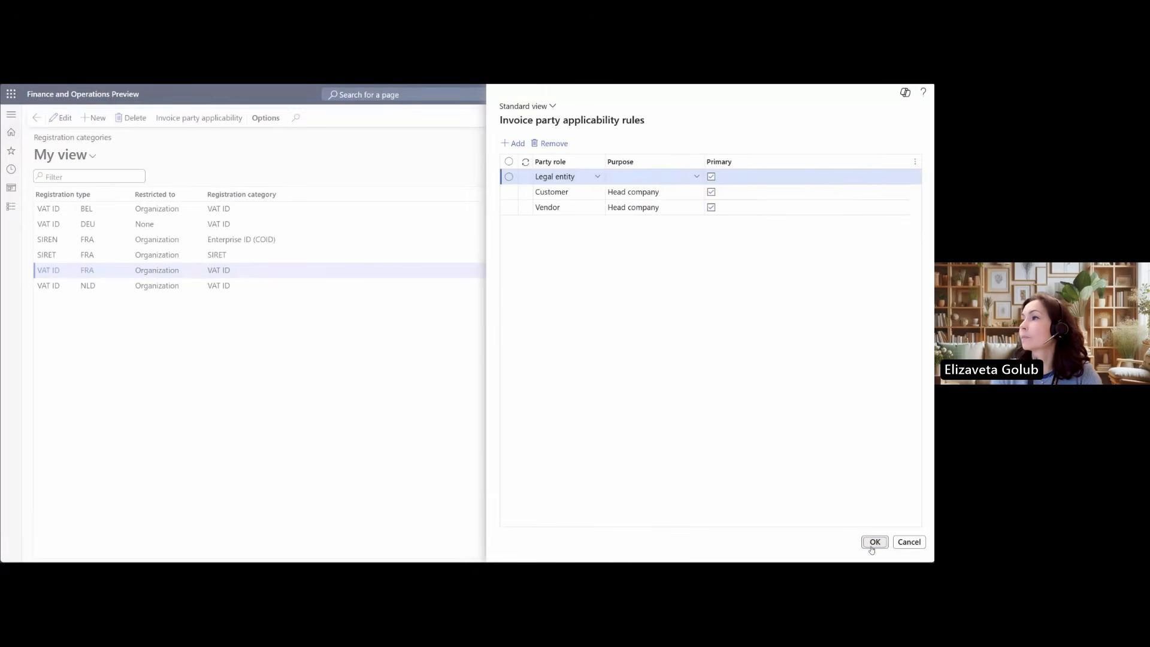
Open the invoice party applicability rules of the French SIRET category and examine the Customer and Vendor purposes
left_click(217, 256)
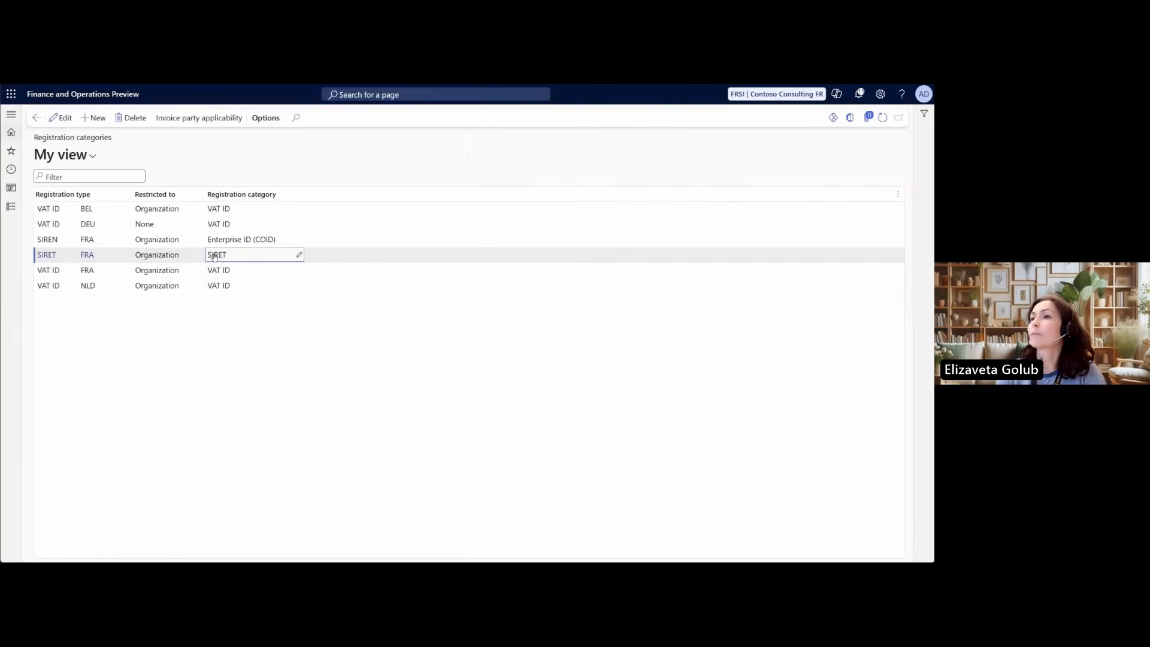
left_click(195, 120)
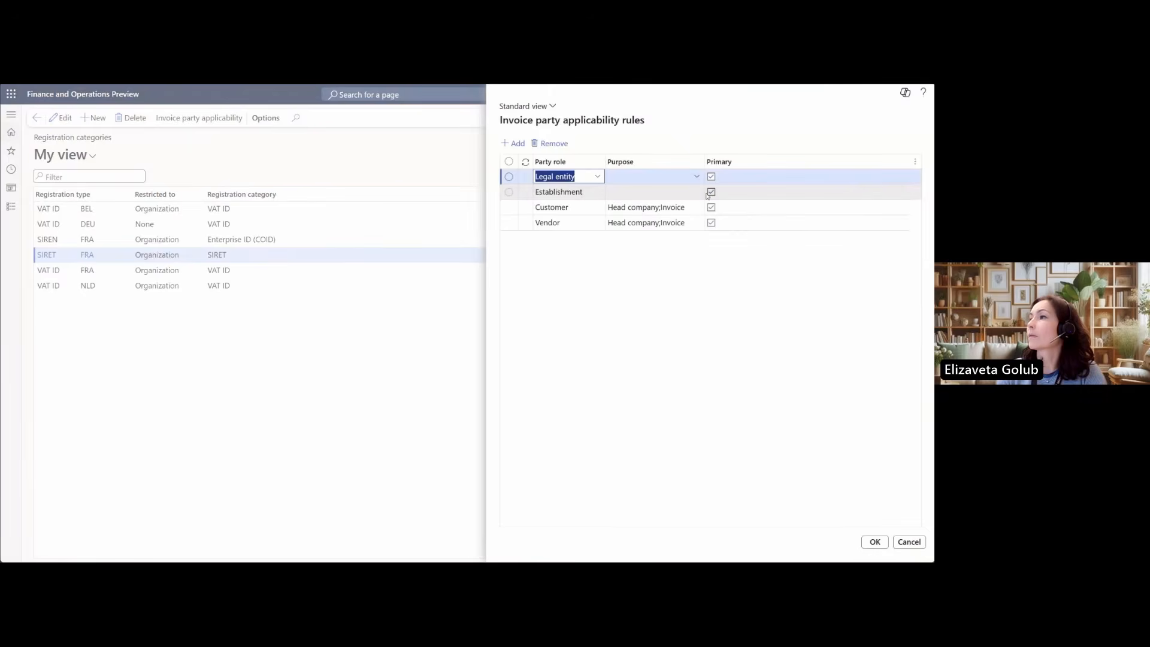
left_click(695, 209)
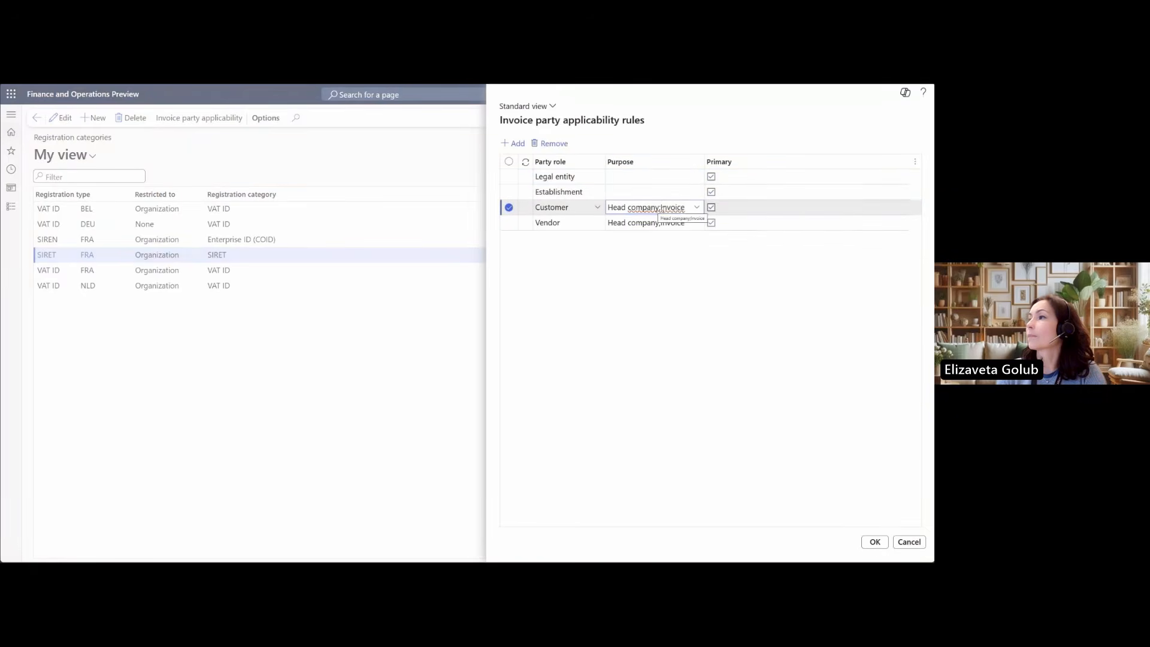
left_click_drag(661, 207, 688, 208)
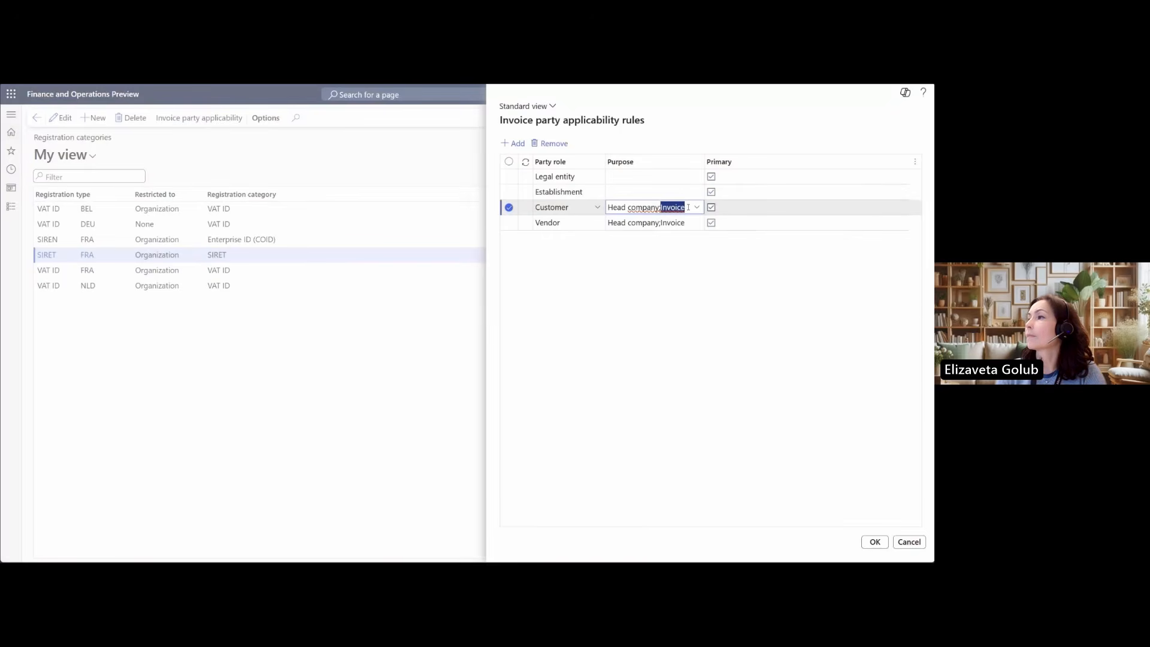
double_click(682, 223)
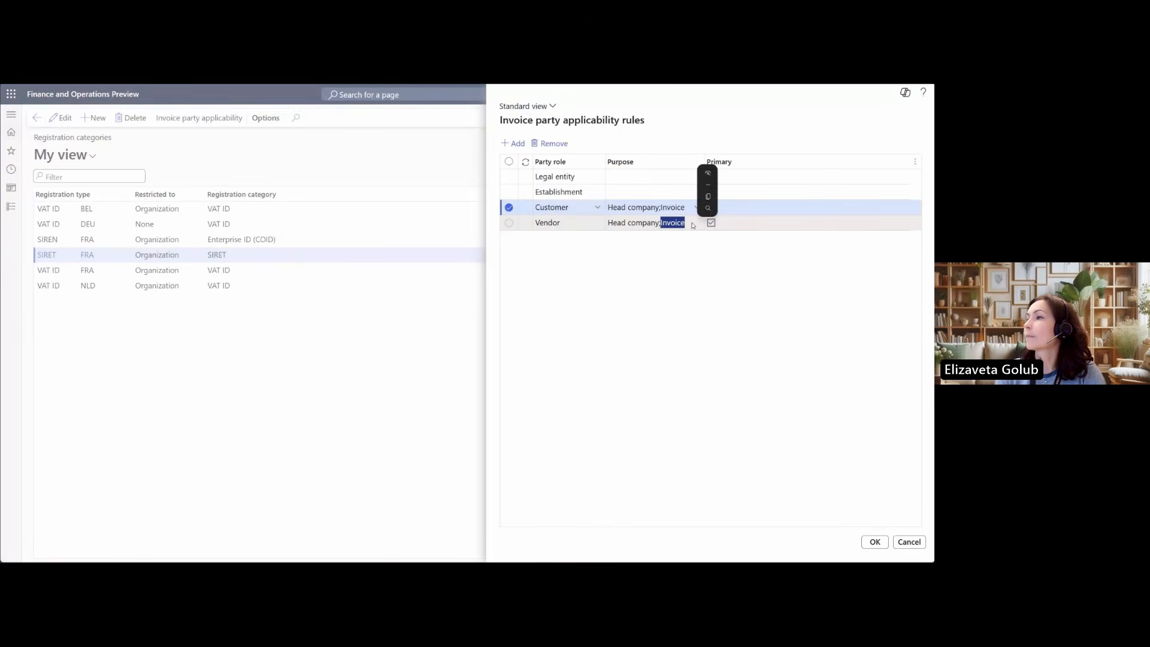
left_click(686, 212)
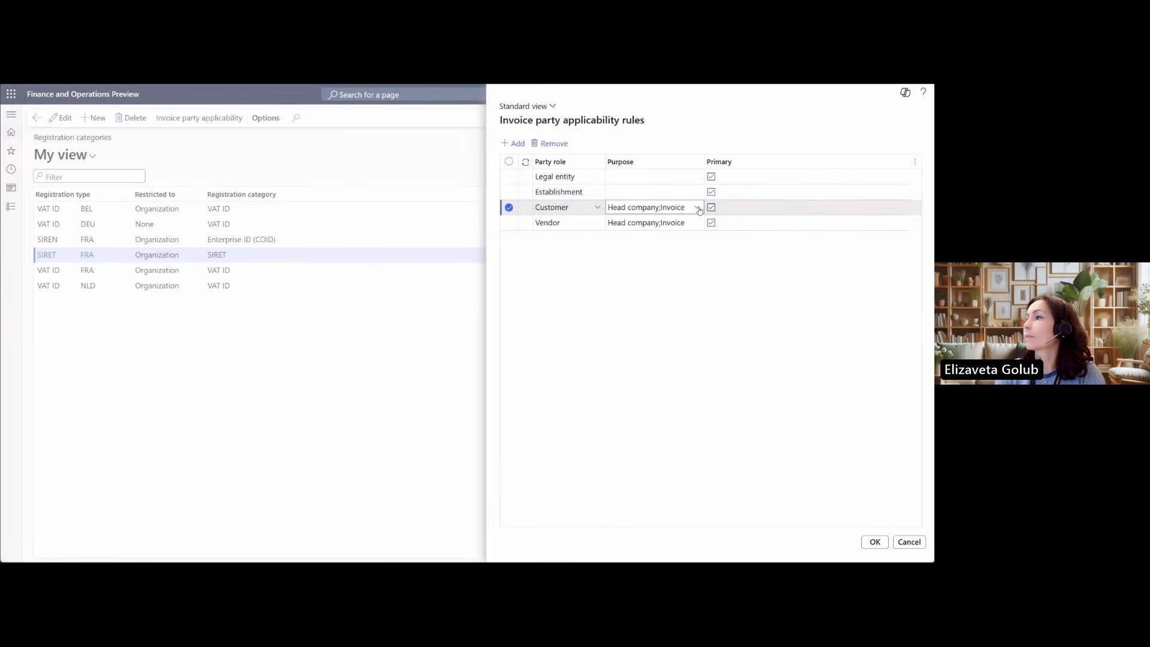
Select both Head company and Invoice as the Customer role's purposes in the SIRET rules and save them
left_click(698, 208)
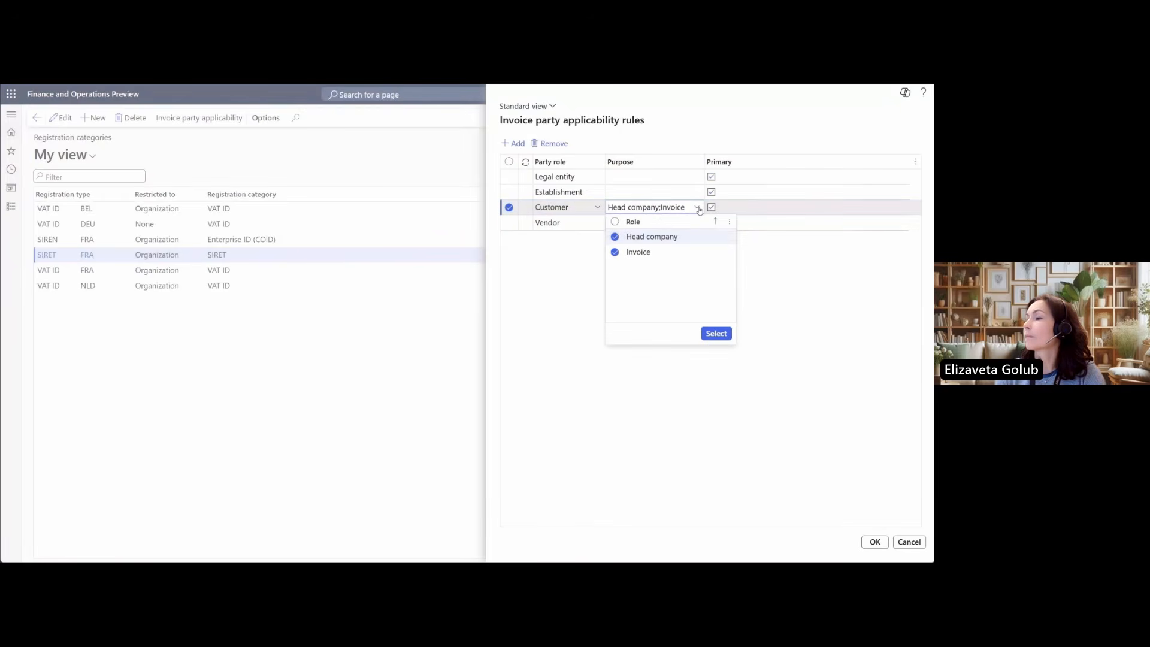
left_click_drag(627, 249, 660, 238)
left_click(659, 238)
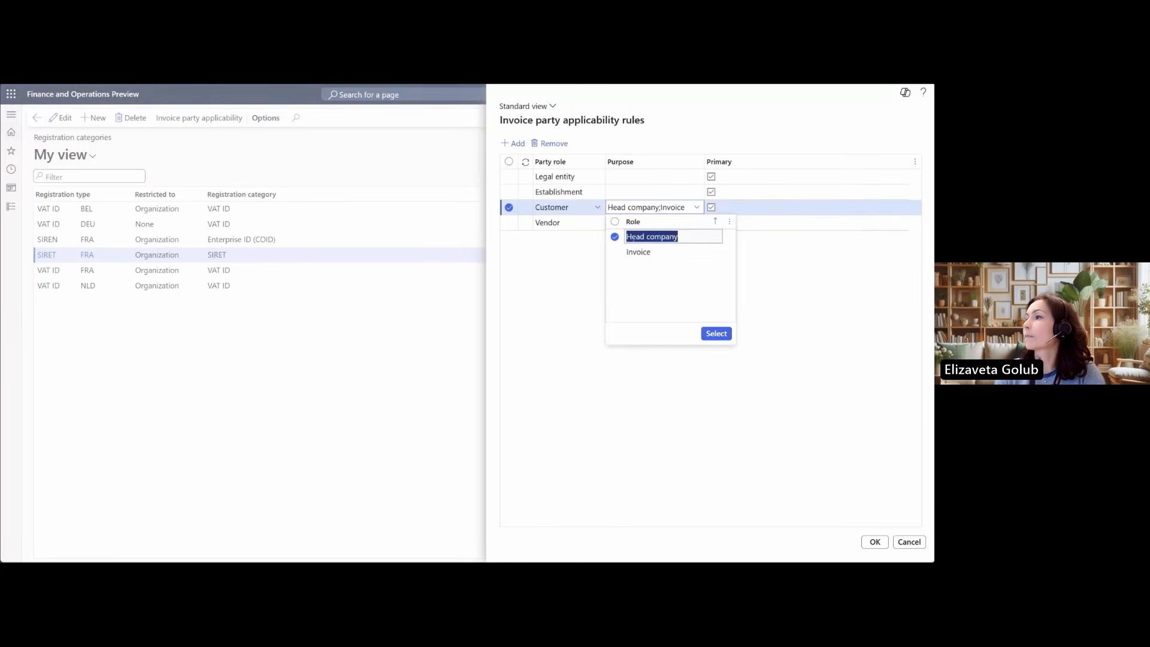
left_click(622, 256)
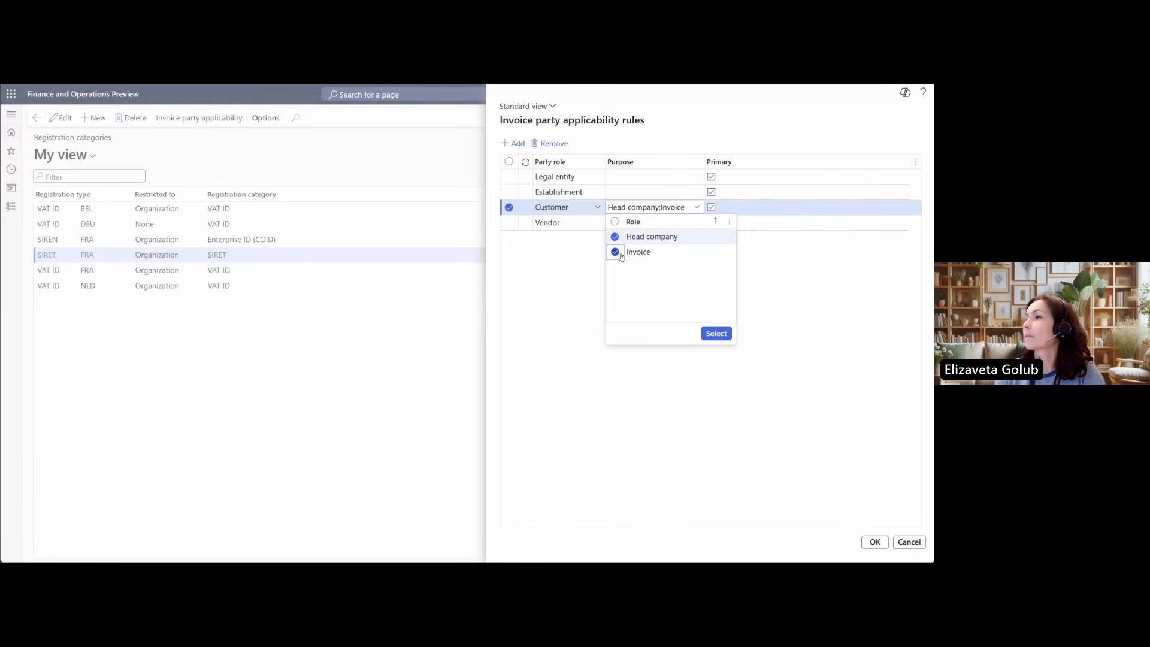
left_click(717, 334)
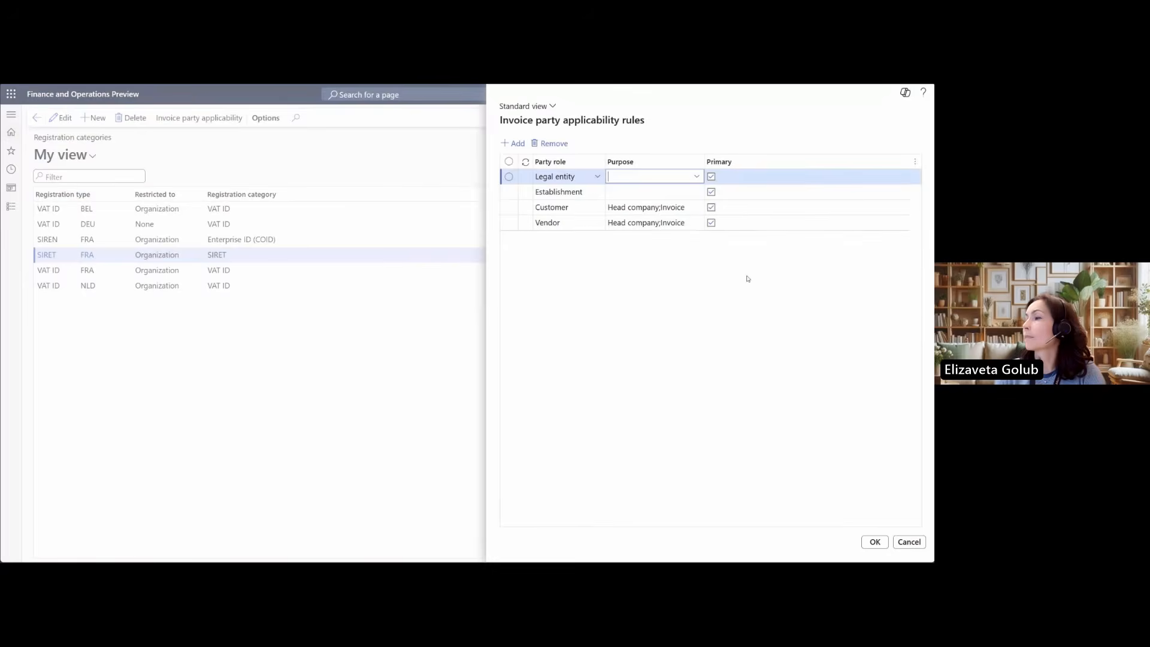
left_click(886, 543)
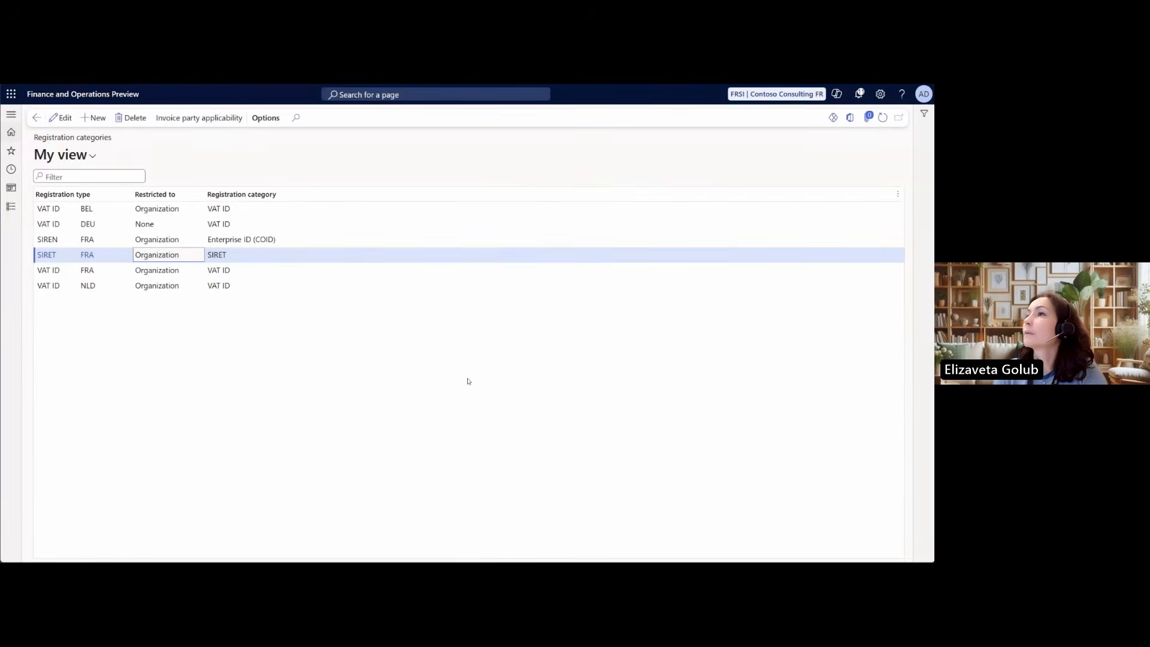
Switch to the legal entities page and open the registration IDs of Contoso Consulting FR for review
key("ctrl+Tab")
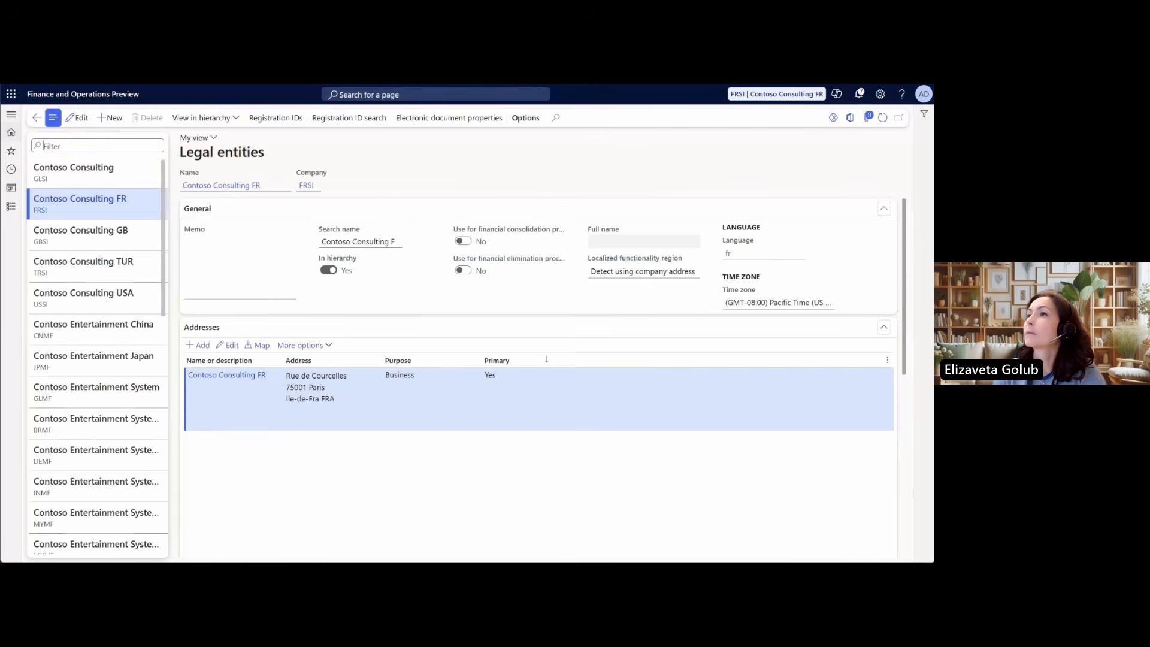
left_click_drag(181, 152, 265, 153)
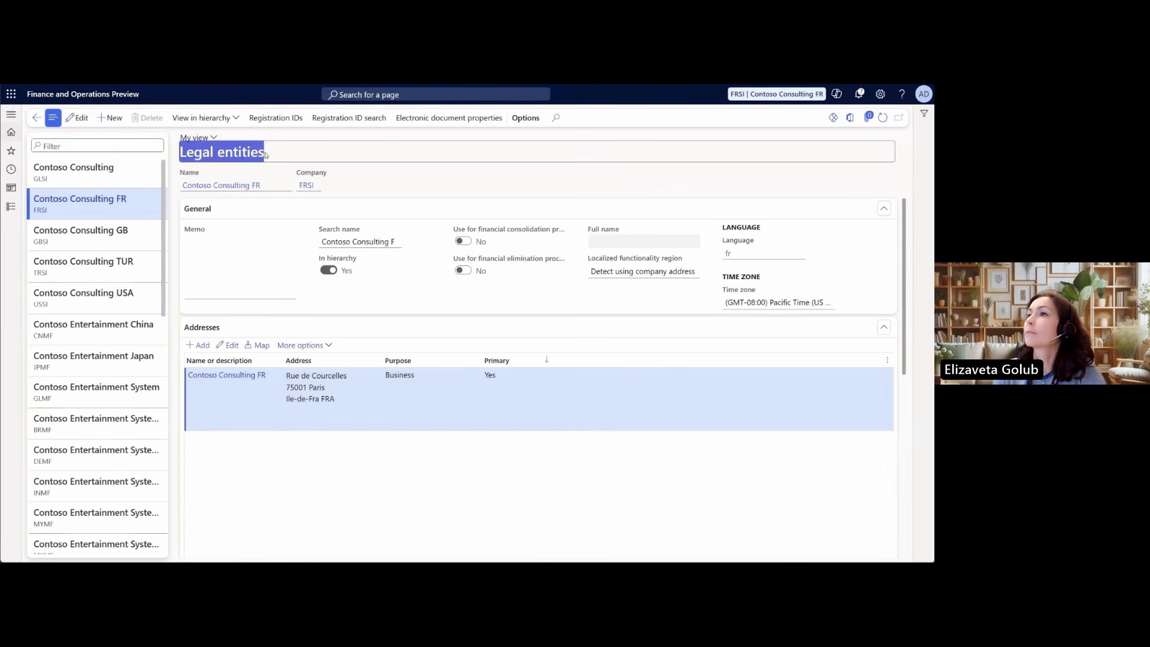
left_click(265, 118)
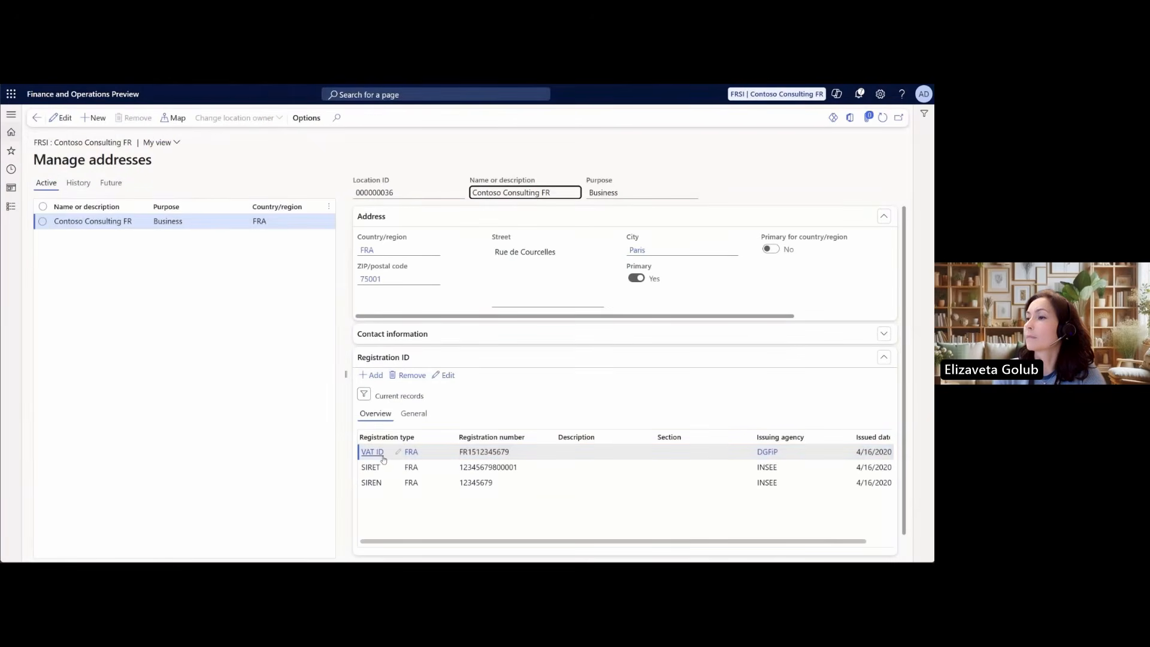
mouse_move(371, 457)
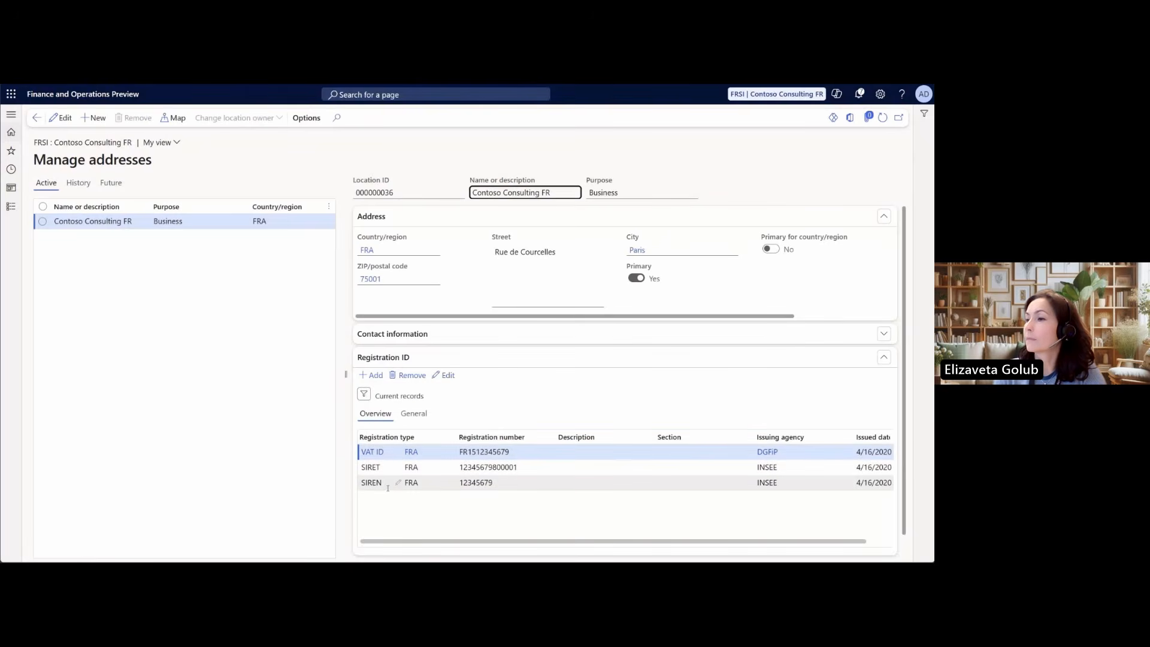
Examine the general details of Contoso Consulting FR's VAT ID and SIRET registrations, and select the SIREN registration number
mouse_move(386, 489)
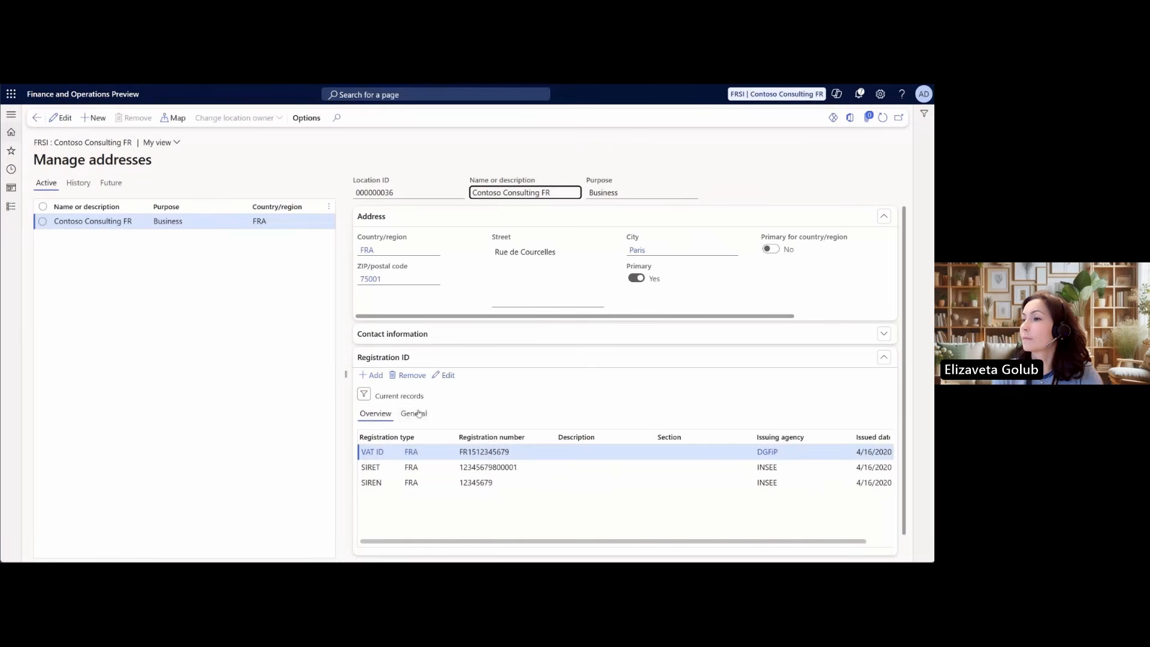
left_click(420, 417)
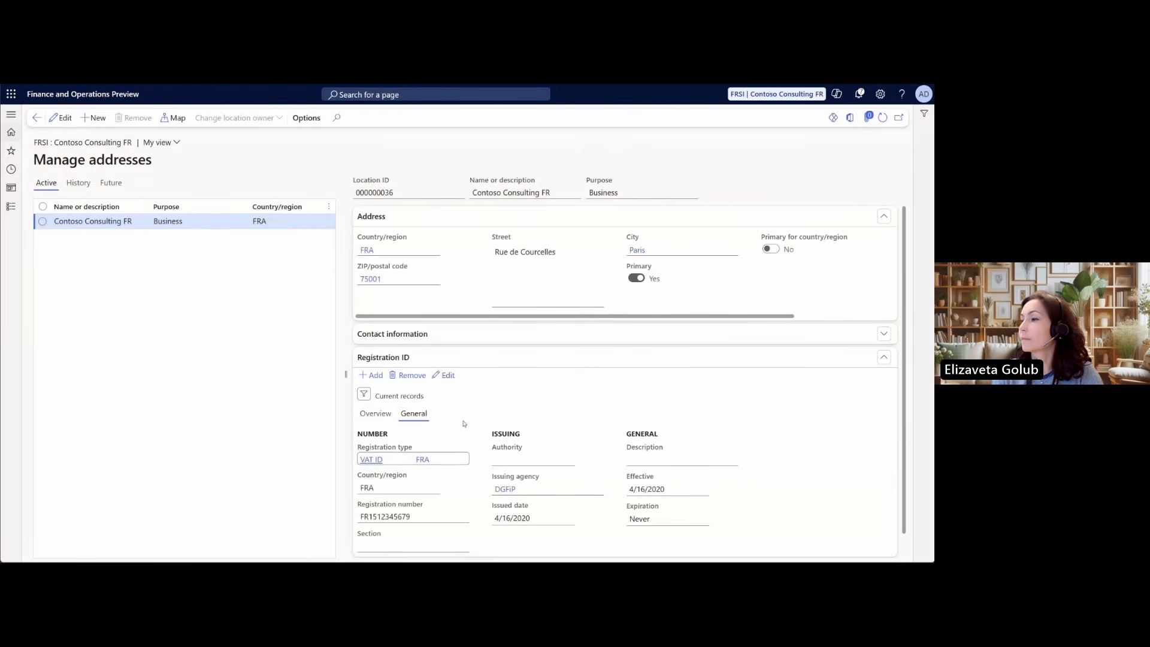
left_click(376, 414)
left_click(401, 470)
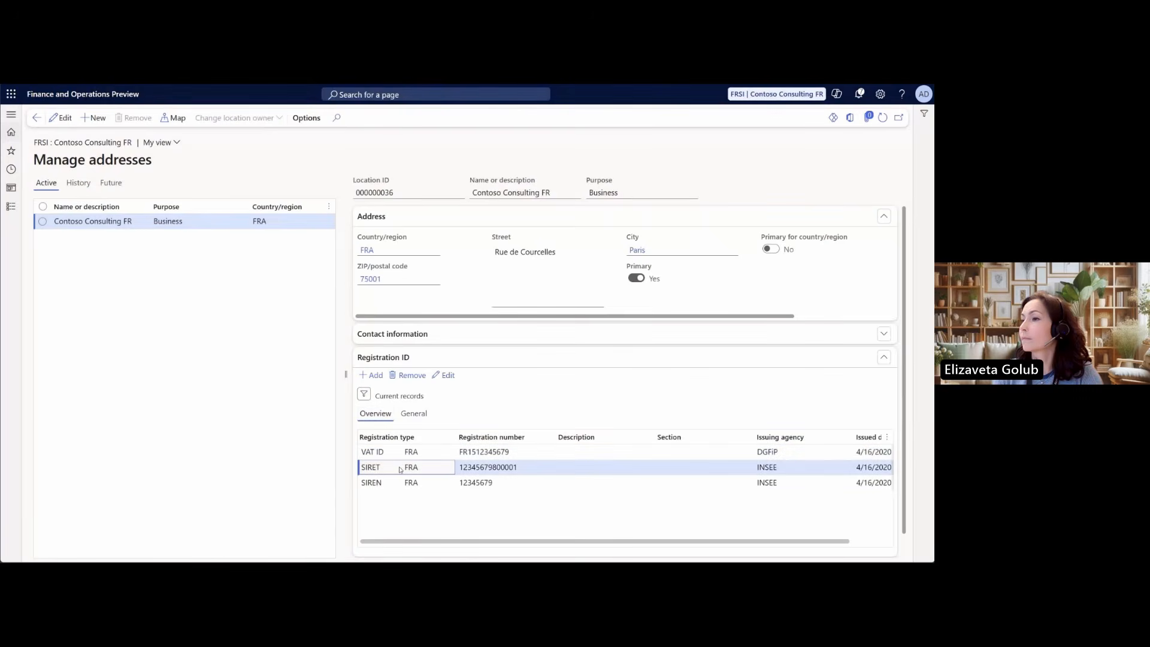
left_click(414, 414)
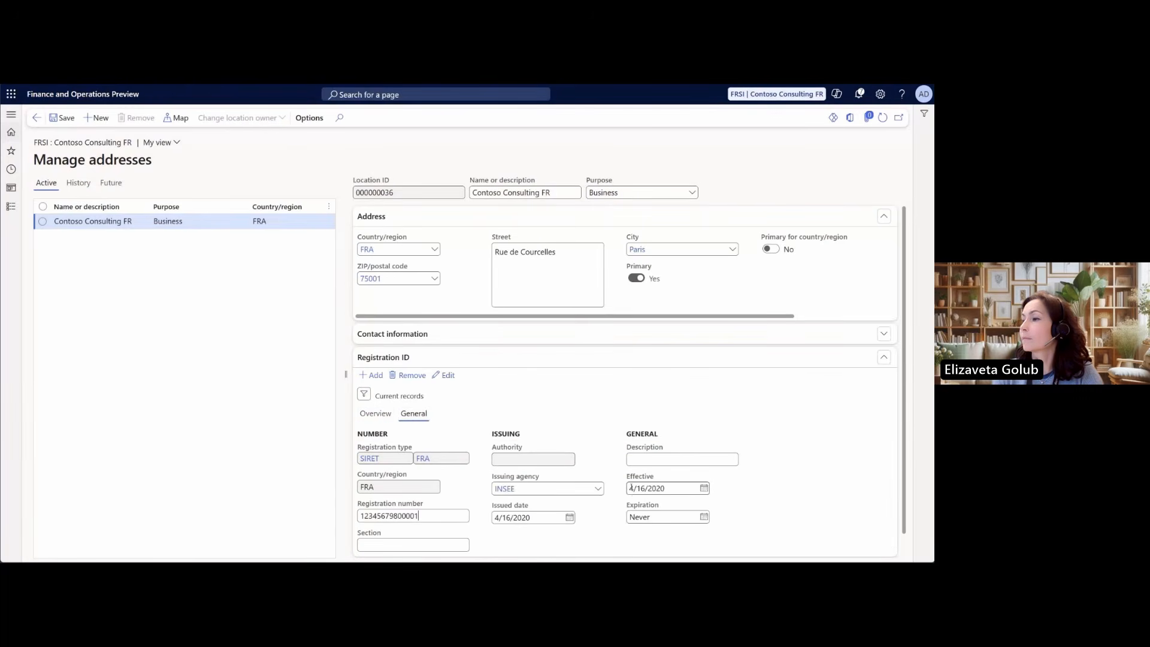
left_click(392, 418)
left_click(514, 487)
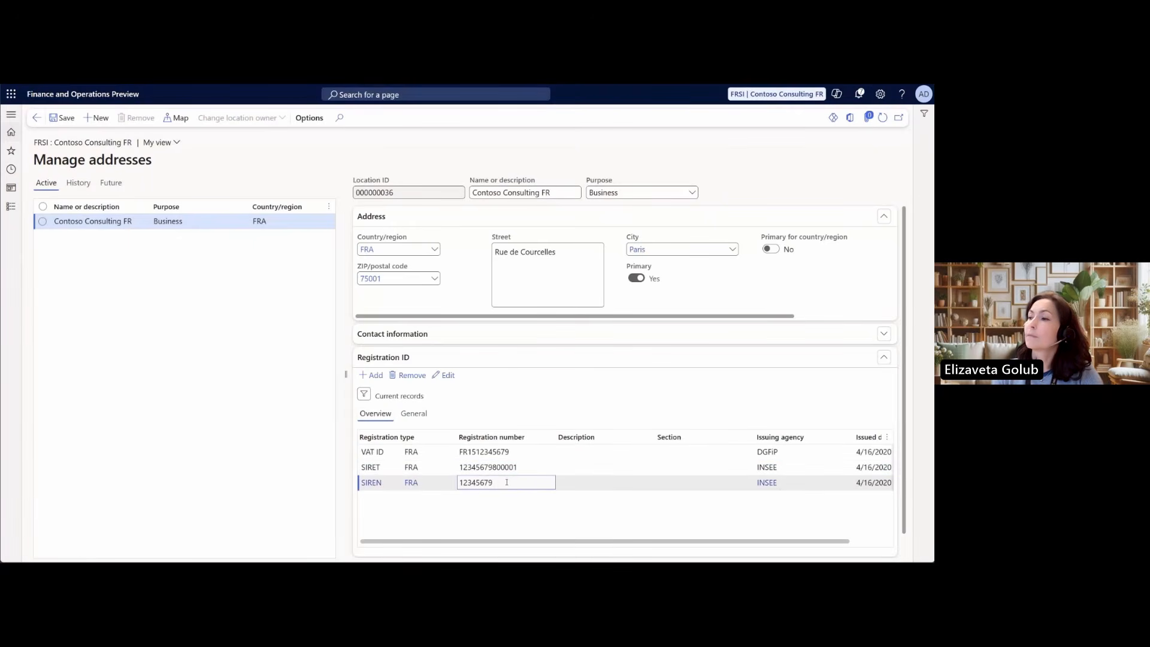
Switch to the operating units page and examine the SIRET registration details of the Head office unit's address
left_click(316, 85)
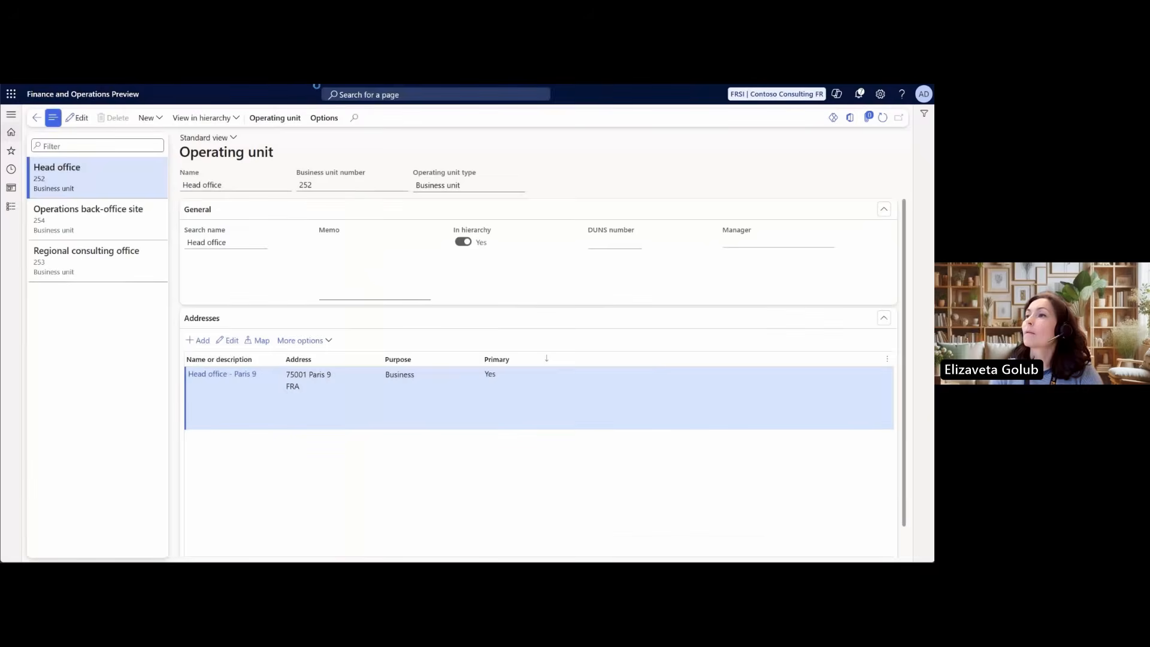
left_click_drag(186, 162, 277, 159)
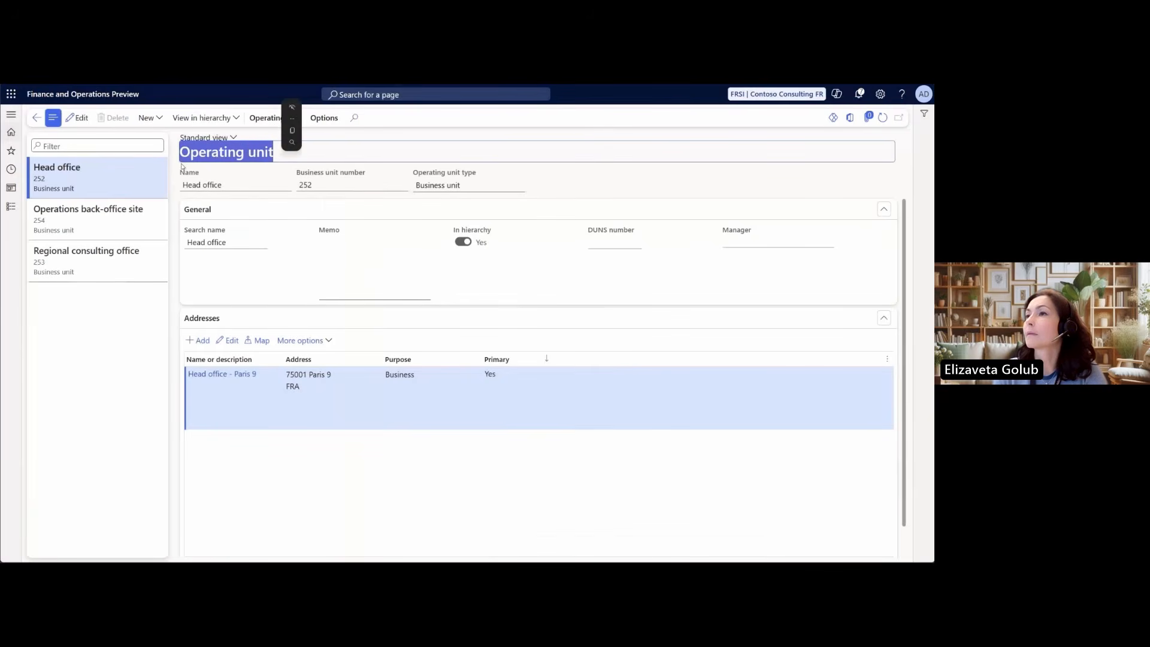
left_click(127, 172)
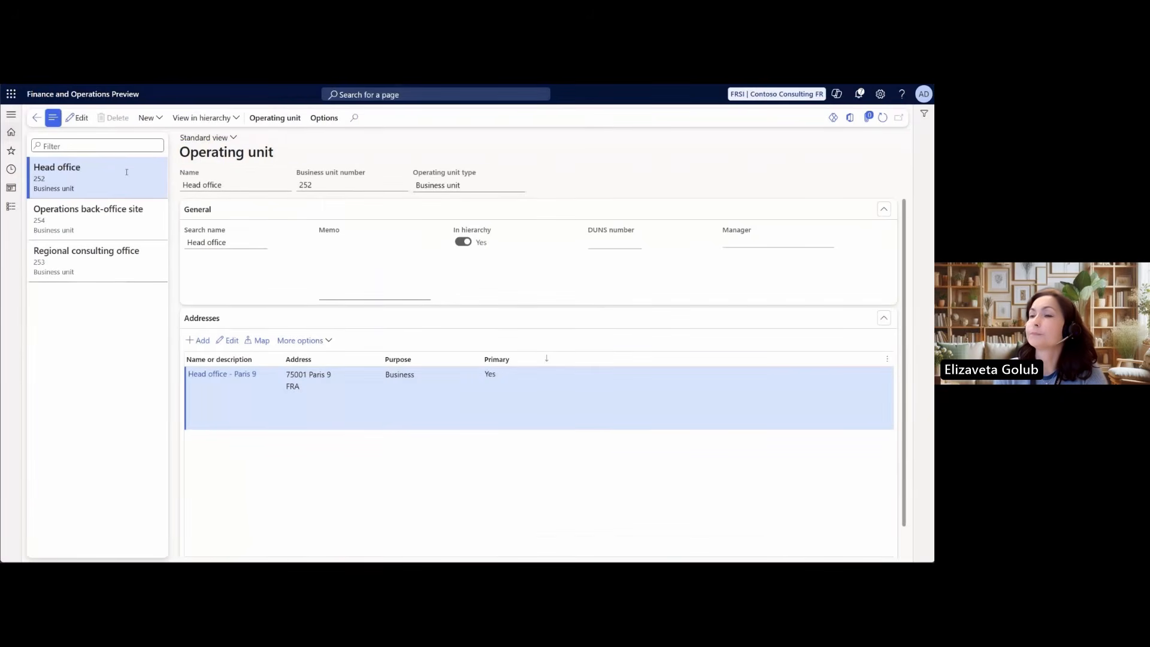
left_click(300, 340)
left_click(299, 371)
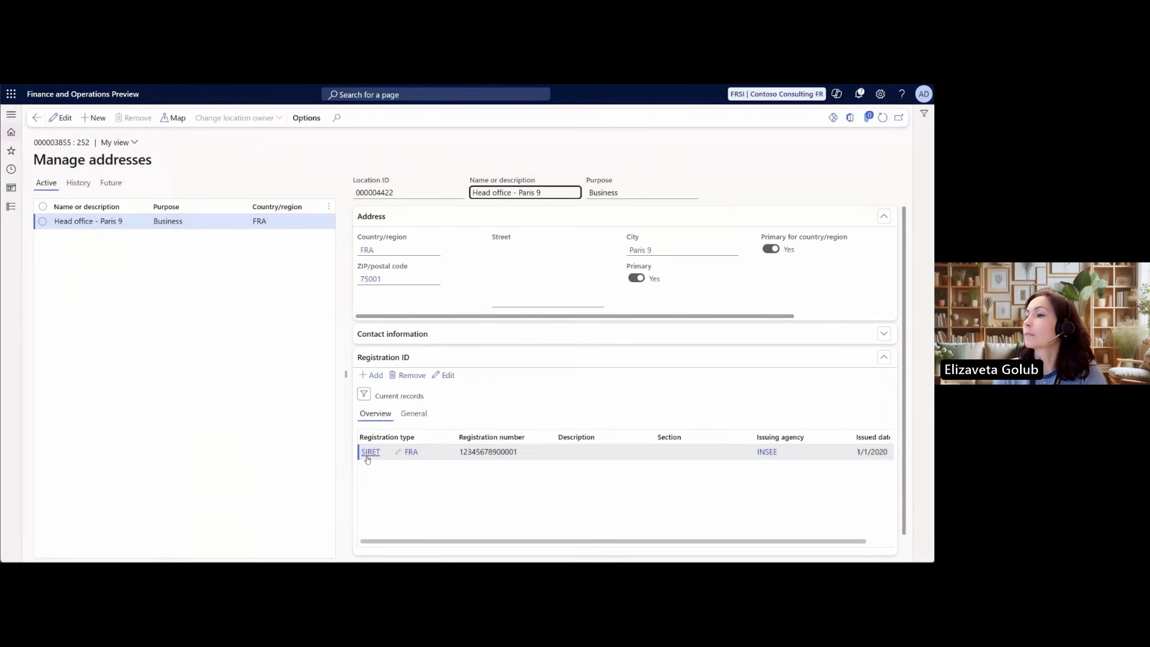
left_click(473, 456)
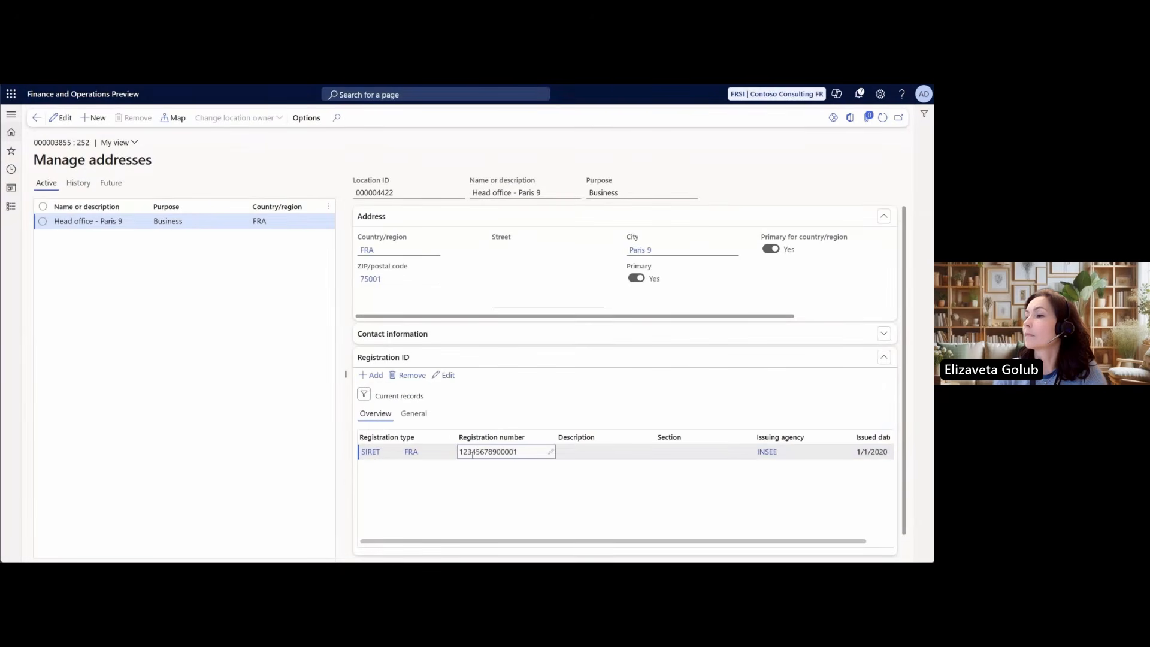
left_click(414, 413)
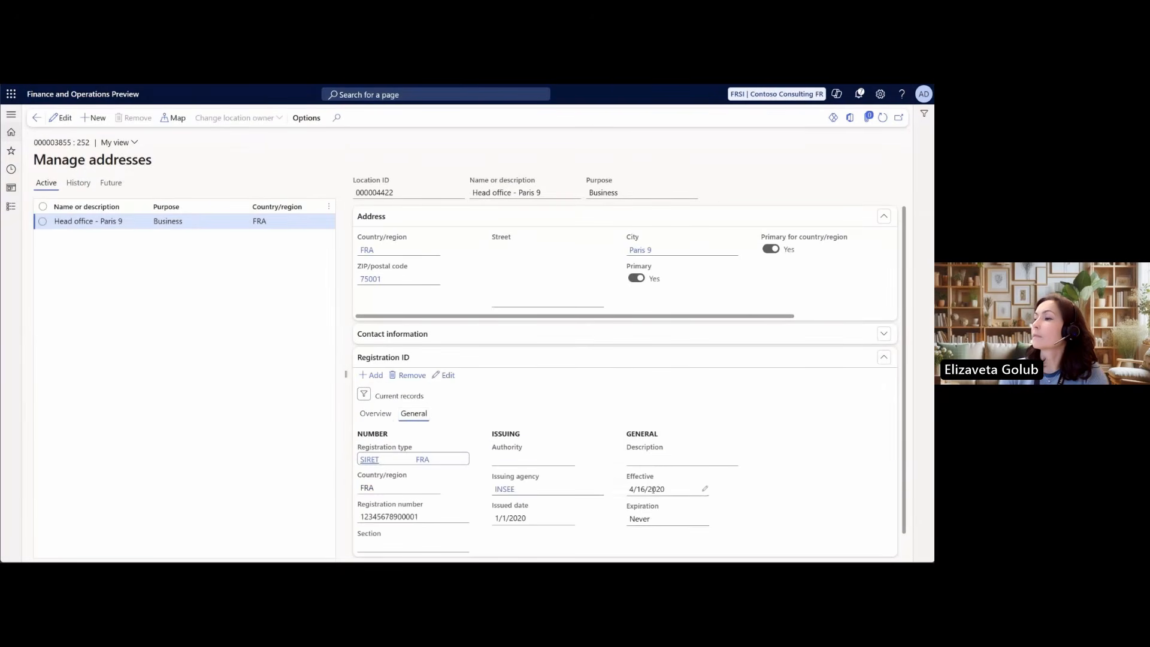
left_click(37, 118)
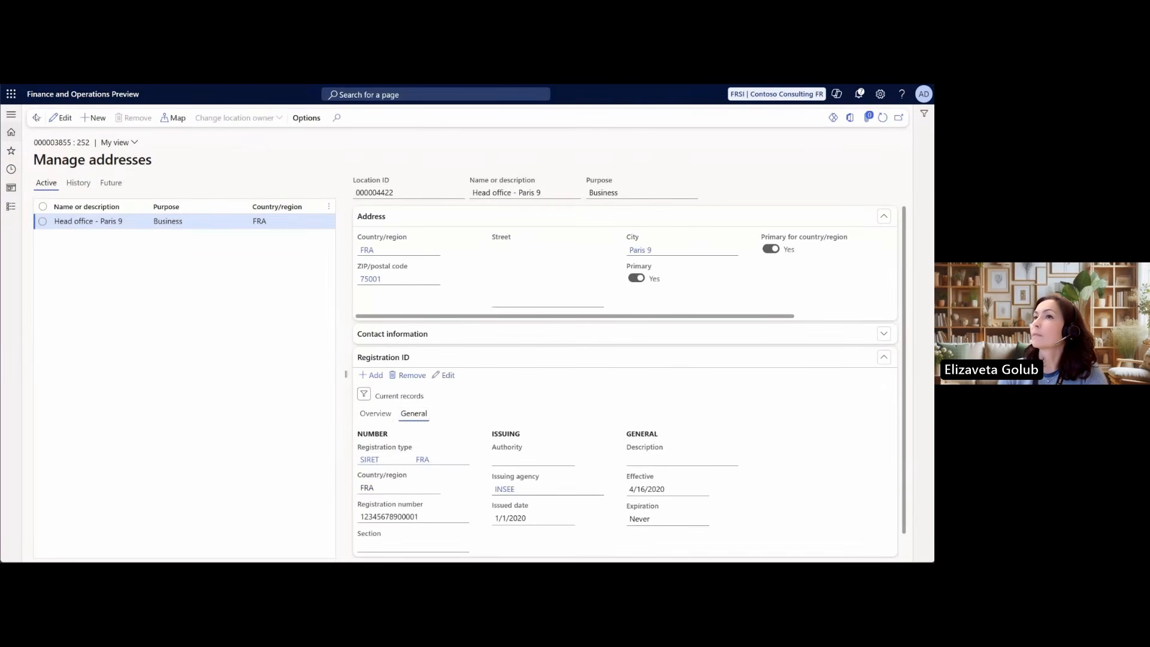
Check the Operations back-office site unit and examine the registration IDs of the Regional consulting office unit's address
left_click(135, 213)
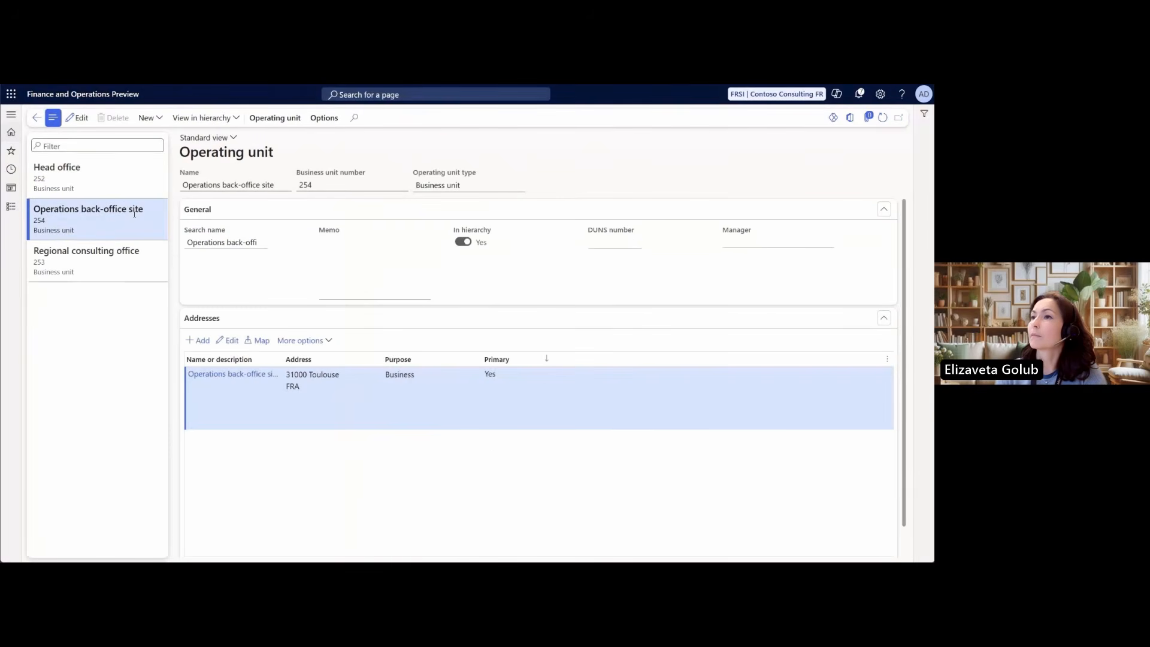
left_click(152, 260)
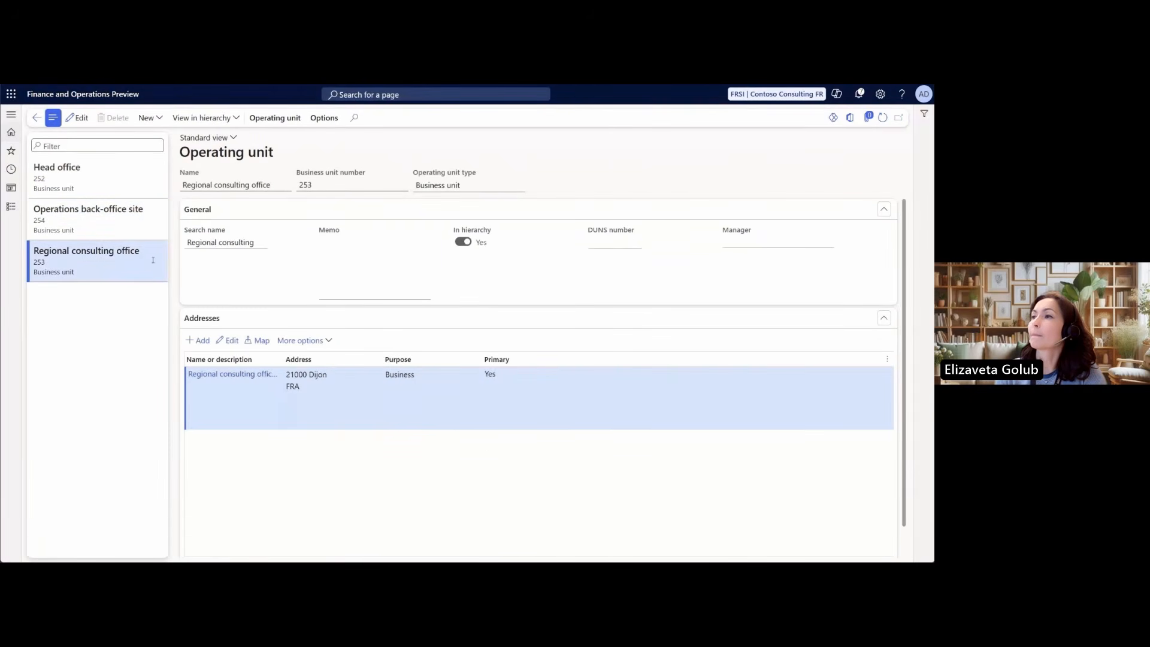
left_click(331, 341)
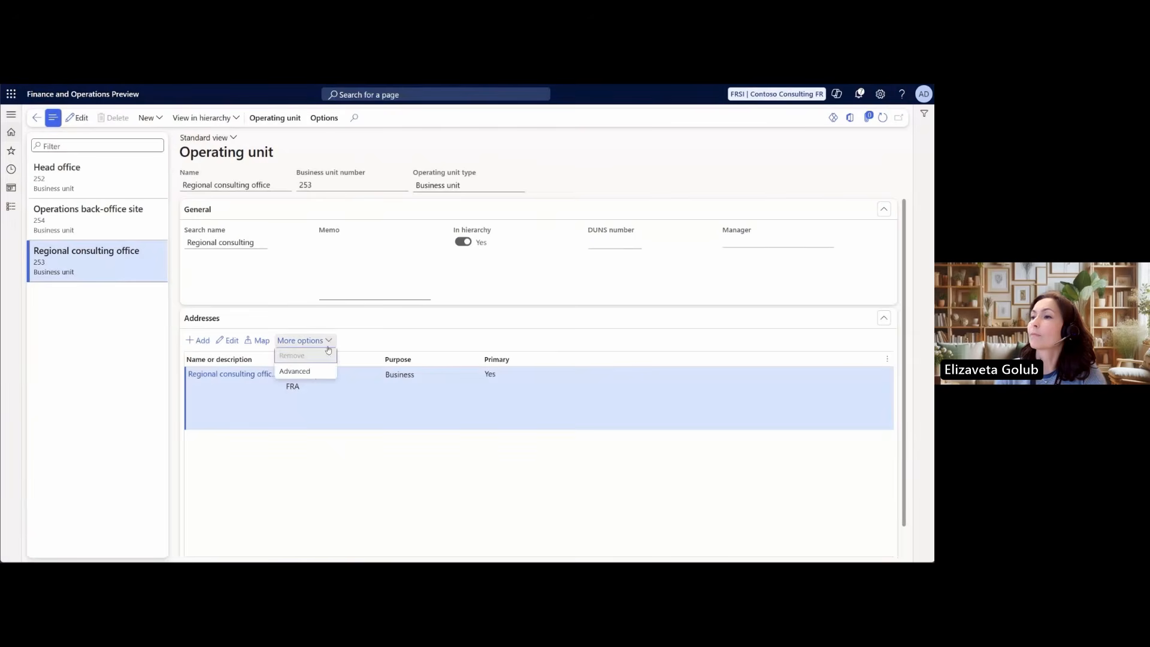
left_click(311, 375)
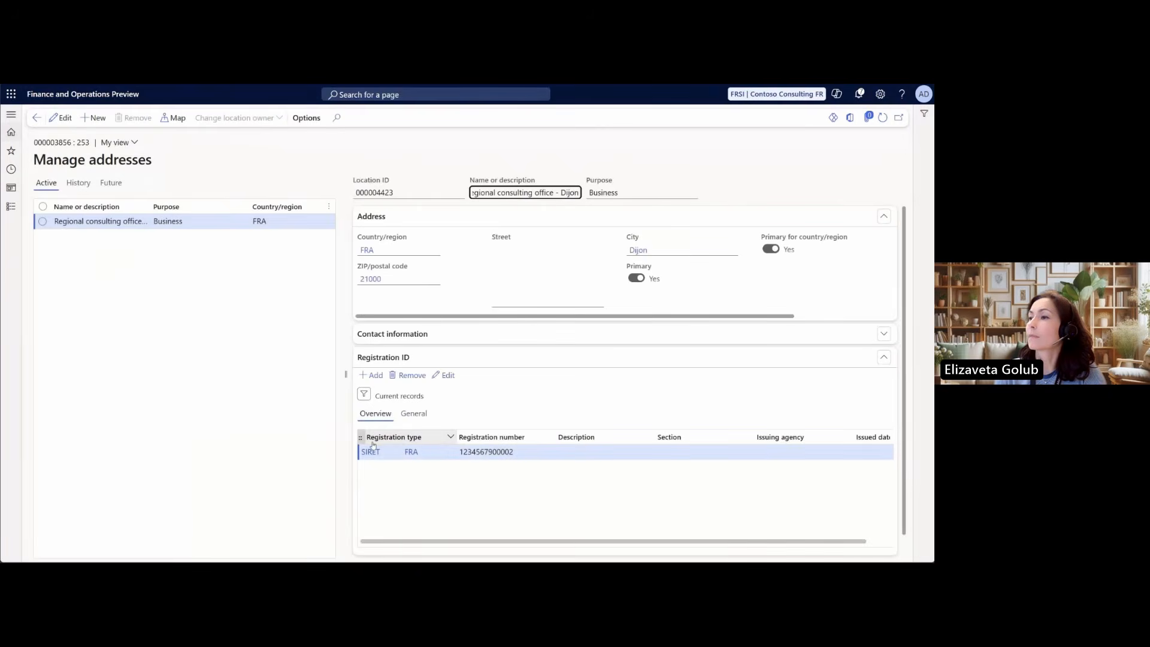
left_click(40, 121)
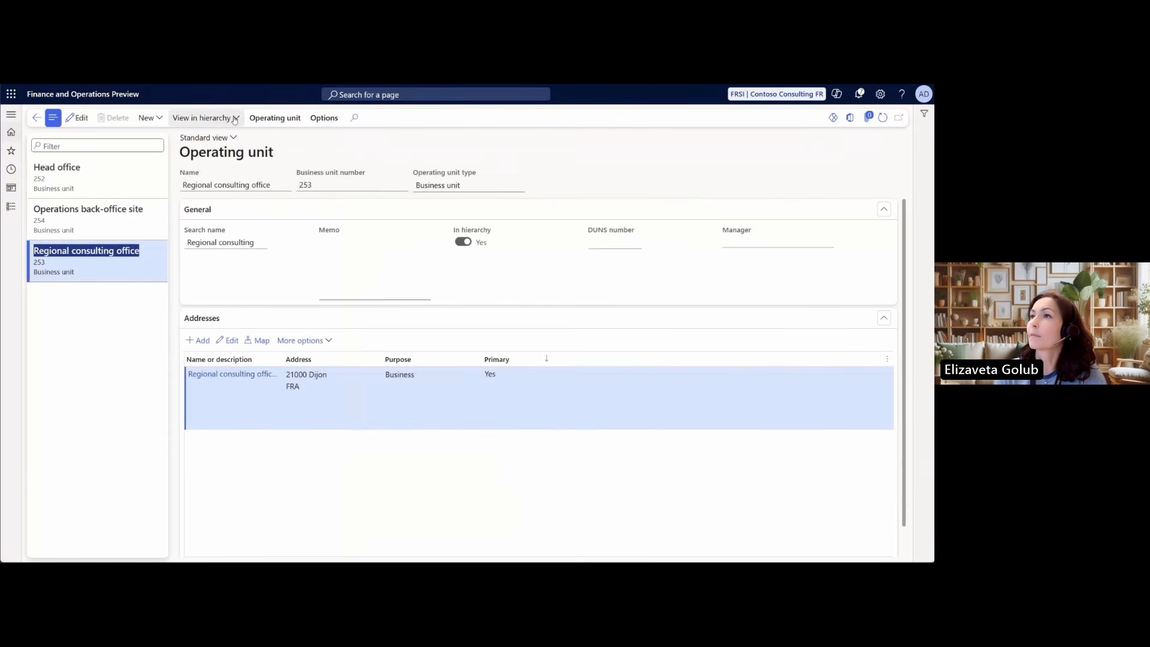
View the Invoicing Establishments hierarchy and examine the hierarchies assigned to the Enterprise establishment structure purpose
left_click(233, 119)
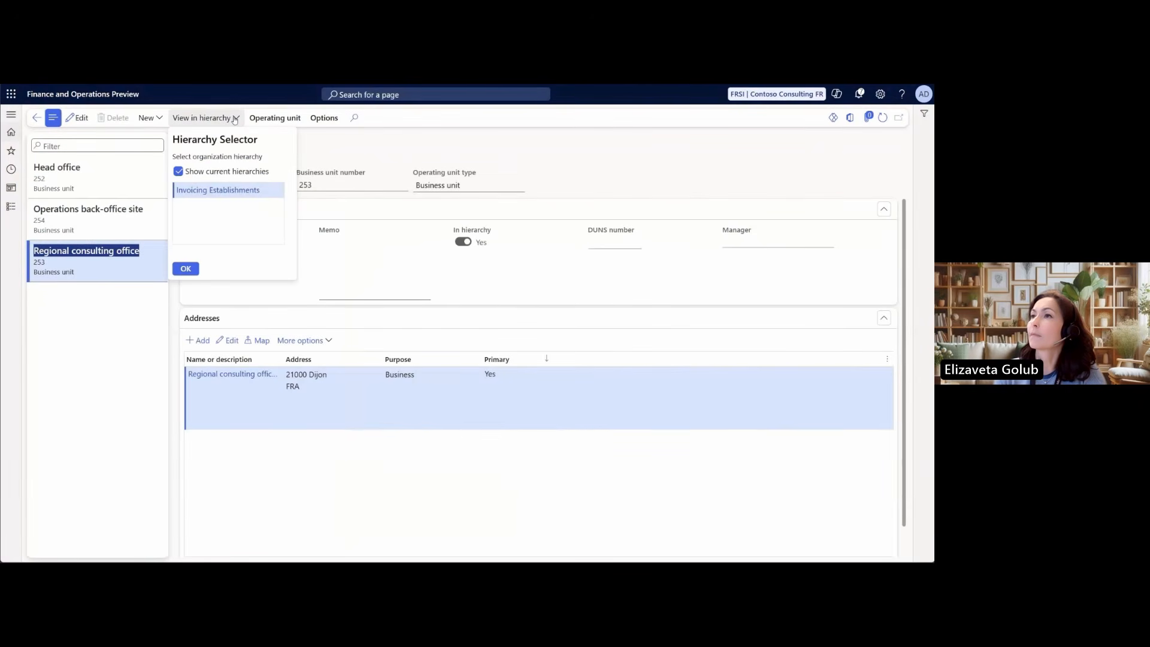
left_click(218, 191)
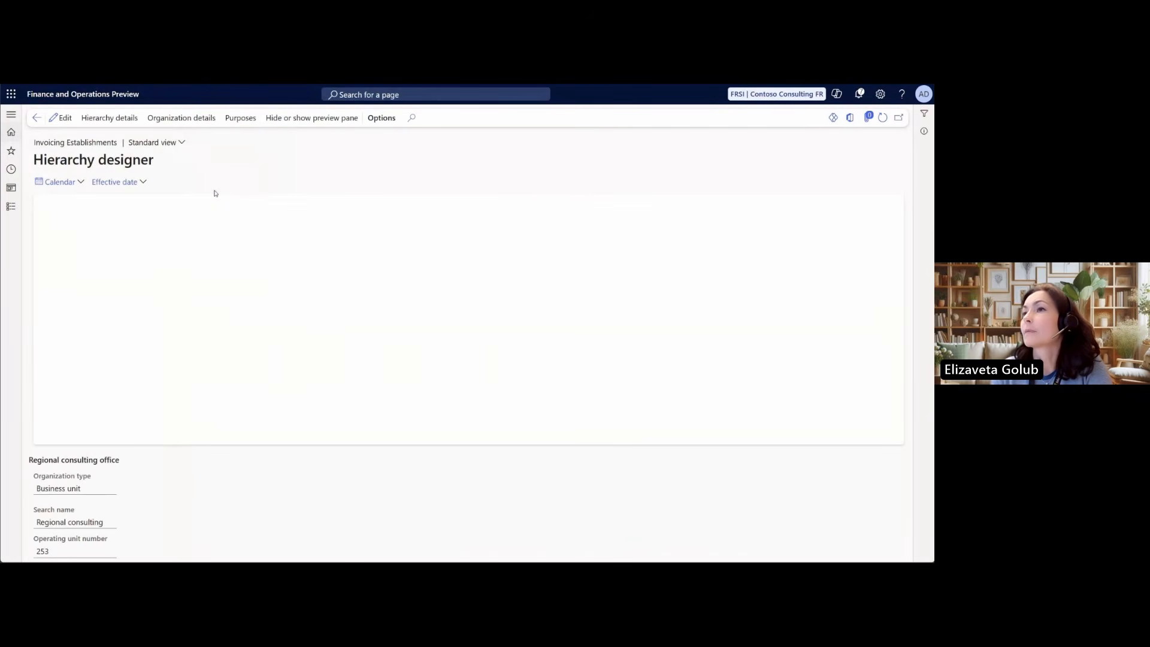
left_click(452, 219)
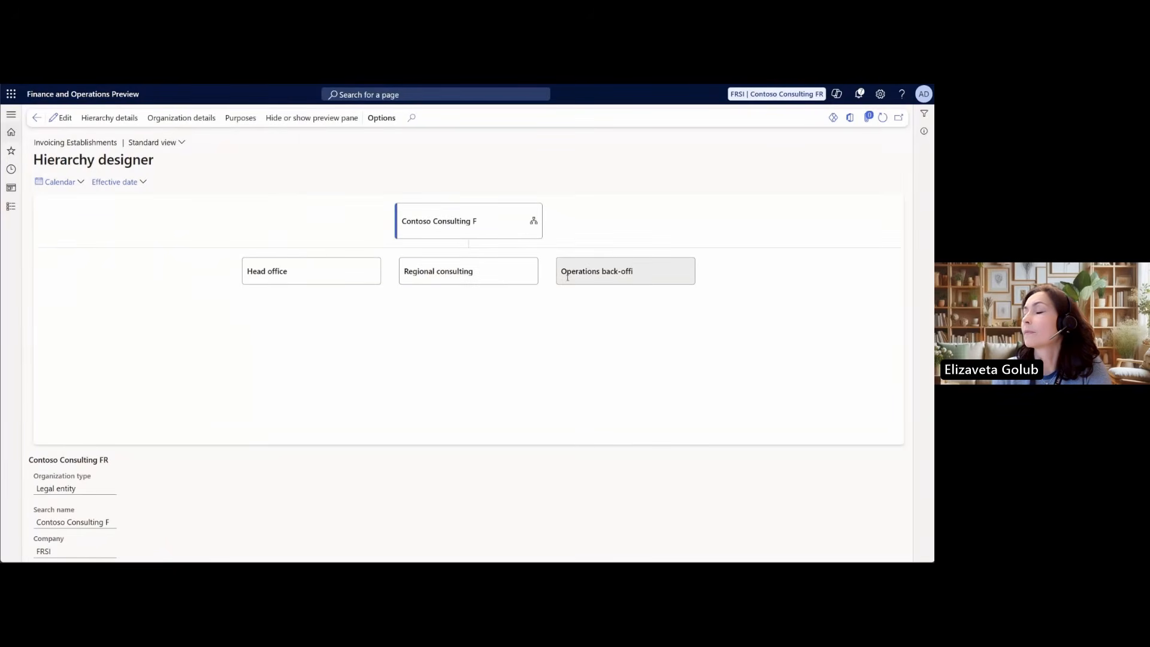
left_click(241, 118)
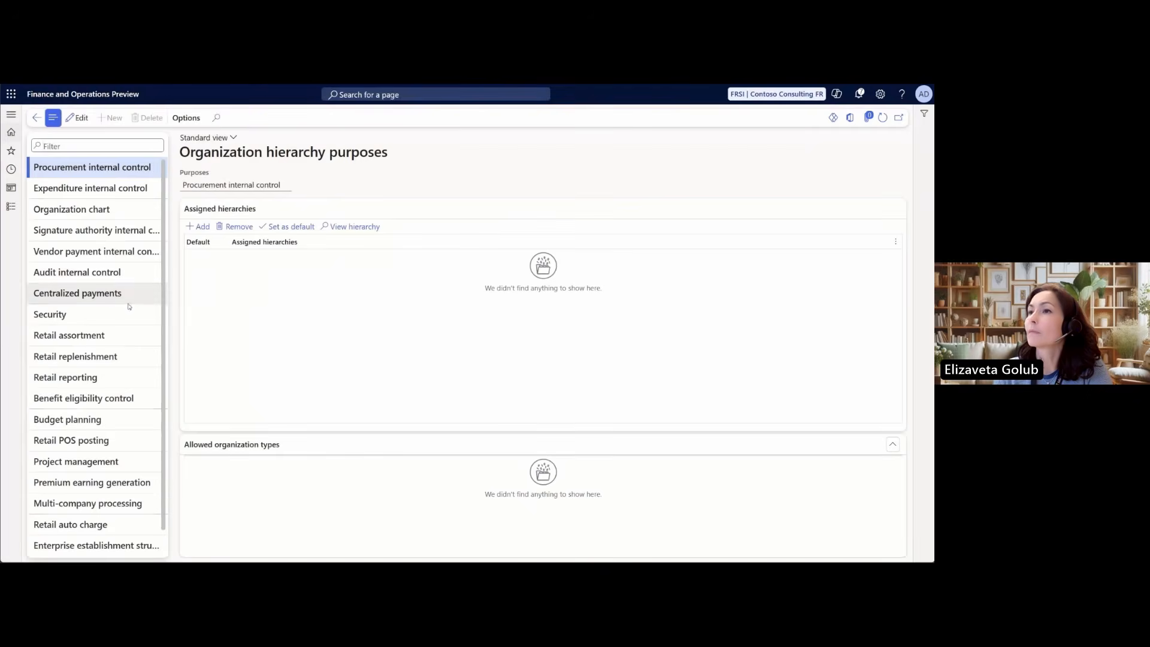
left_click(110, 544)
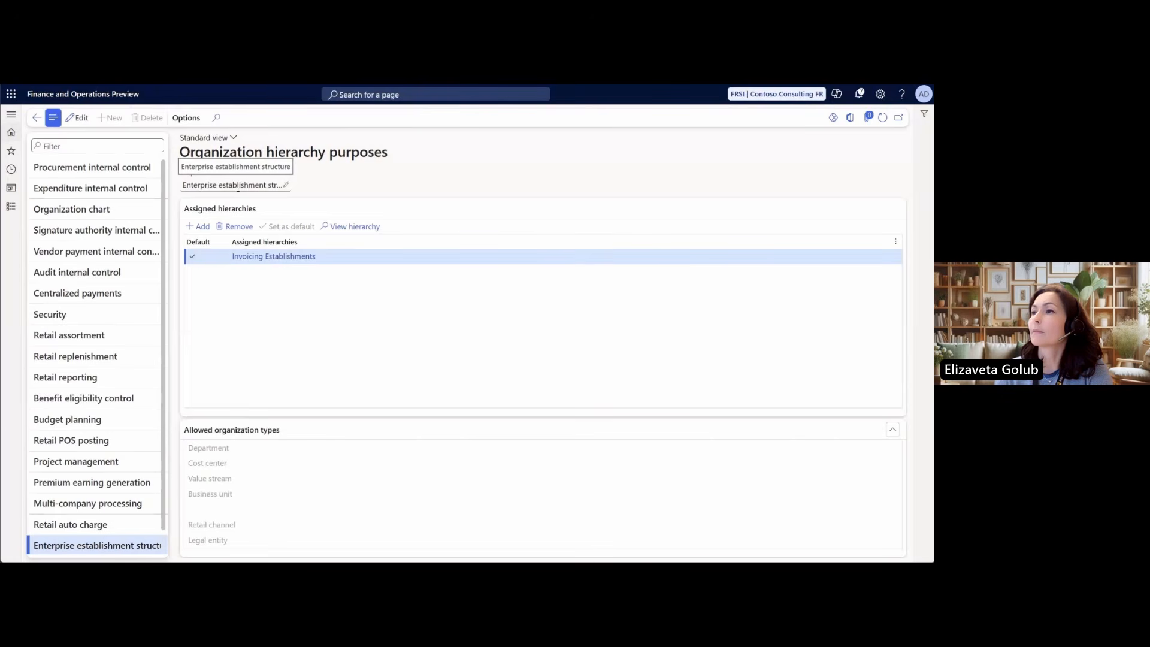
Switch to the Sites page and check the invoicing unit establishments of the HeadOffice, OperSite and RegConsOf sites
left_click(396, 85)
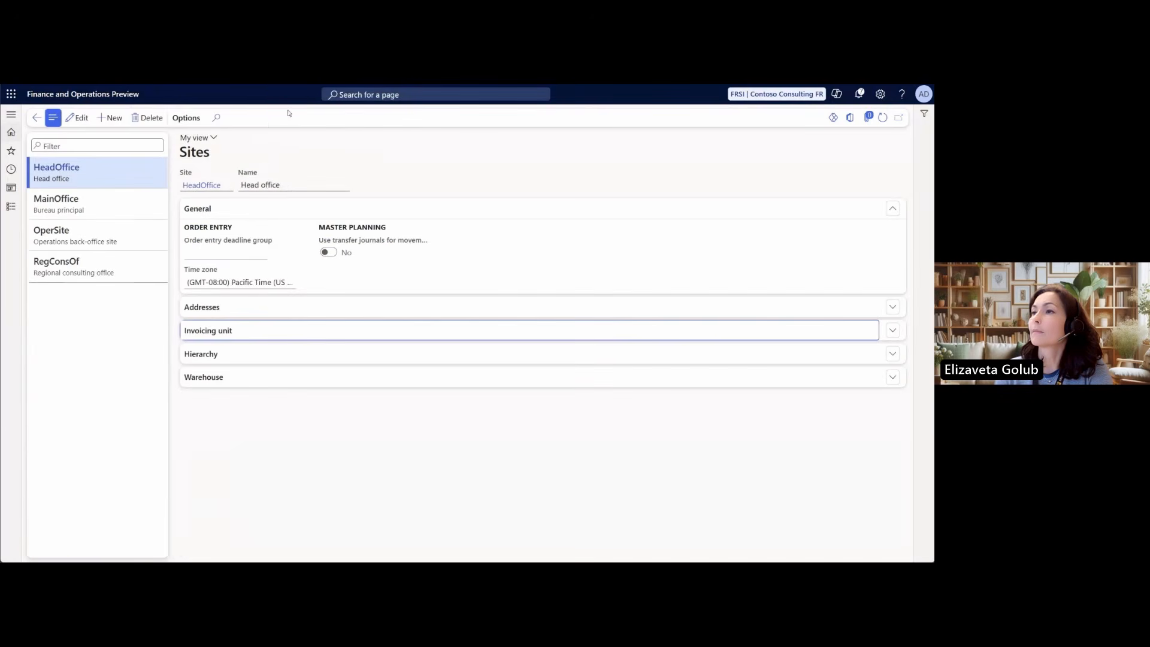
left_click_drag(182, 155, 219, 154)
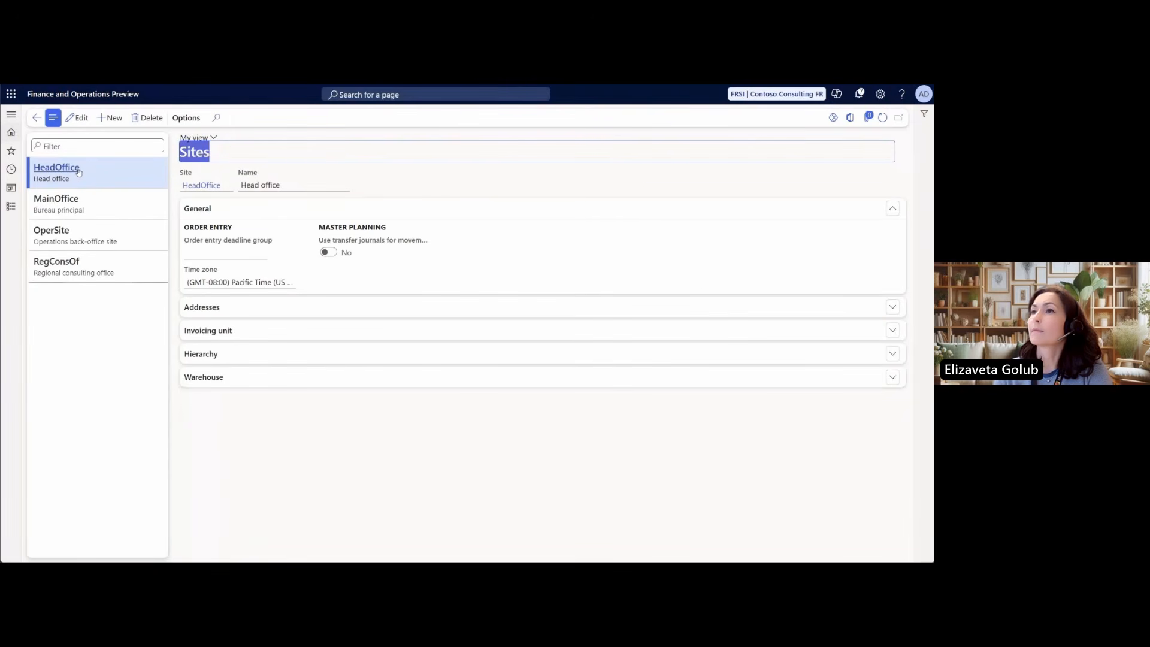
left_click(215, 329)
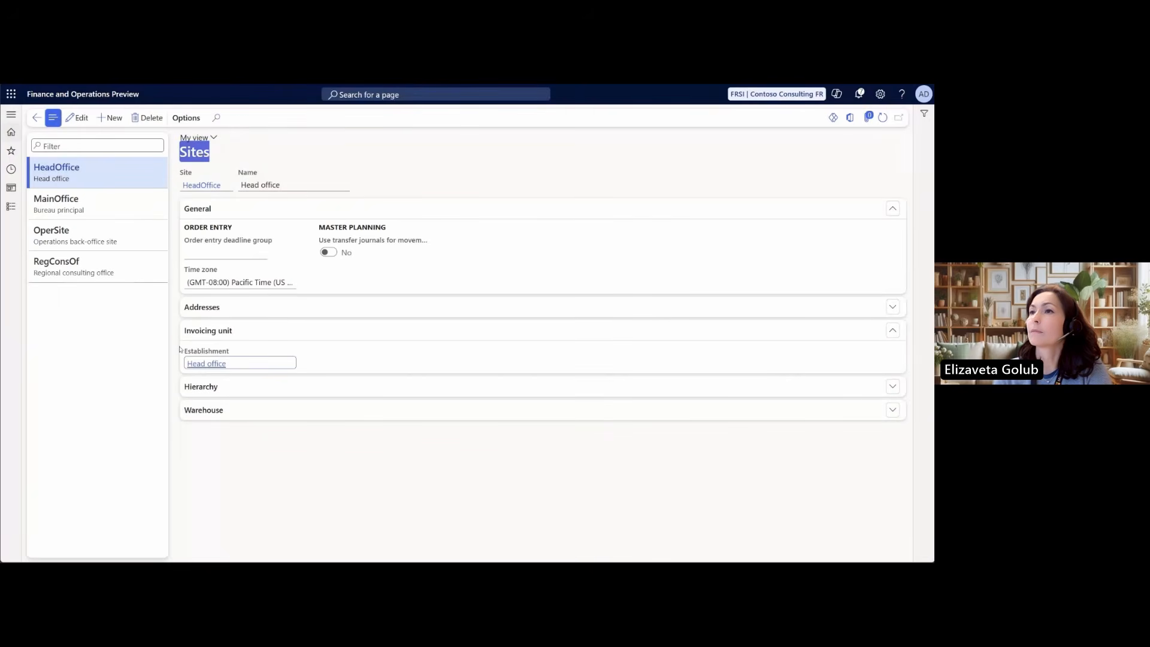
left_click(116, 239)
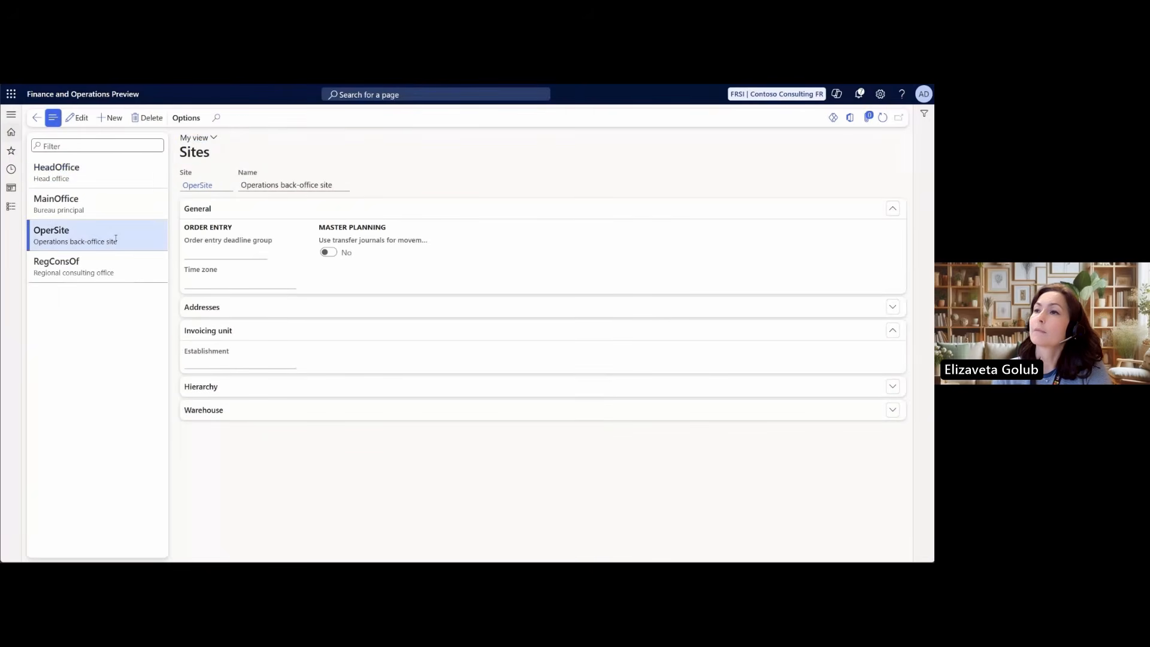
left_click(114, 267)
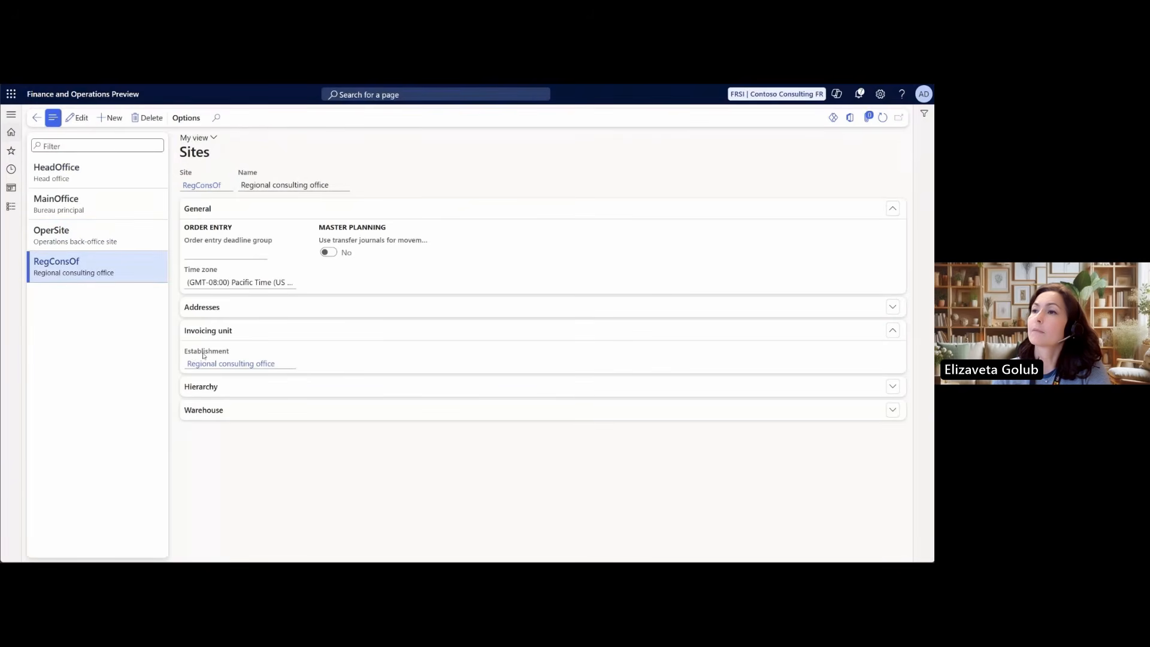
mouse_move(213, 351)
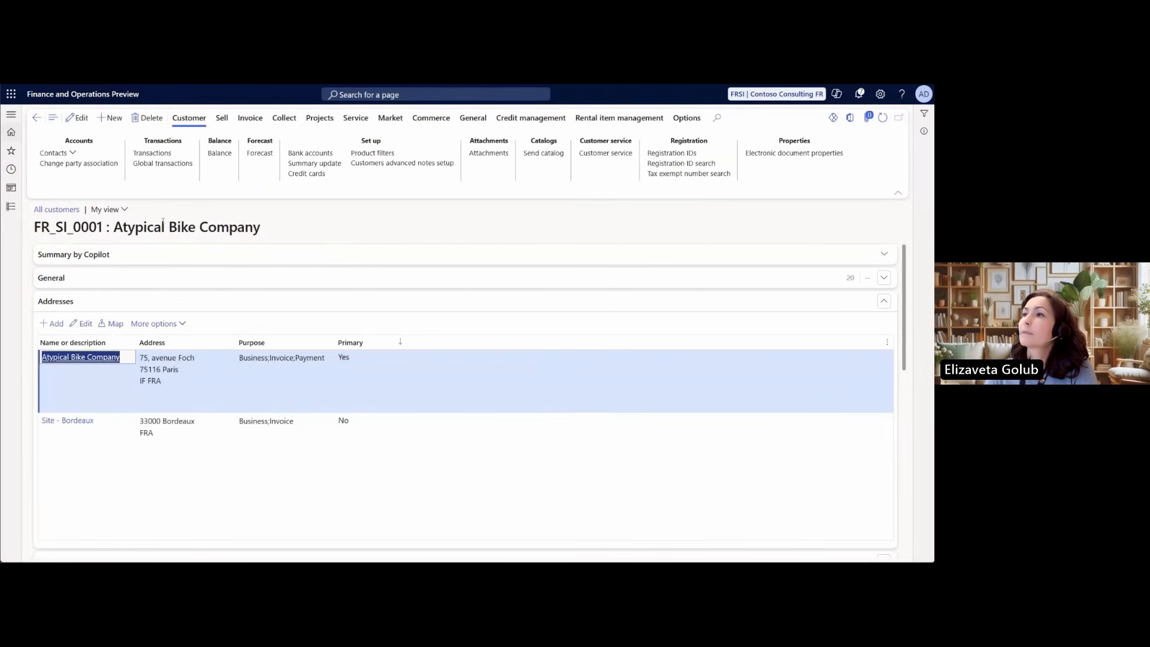
Examine the registration IDs of customer Atypical Bike Company's main address and of its Site - Bordeaux address
triple_click(30, 211)
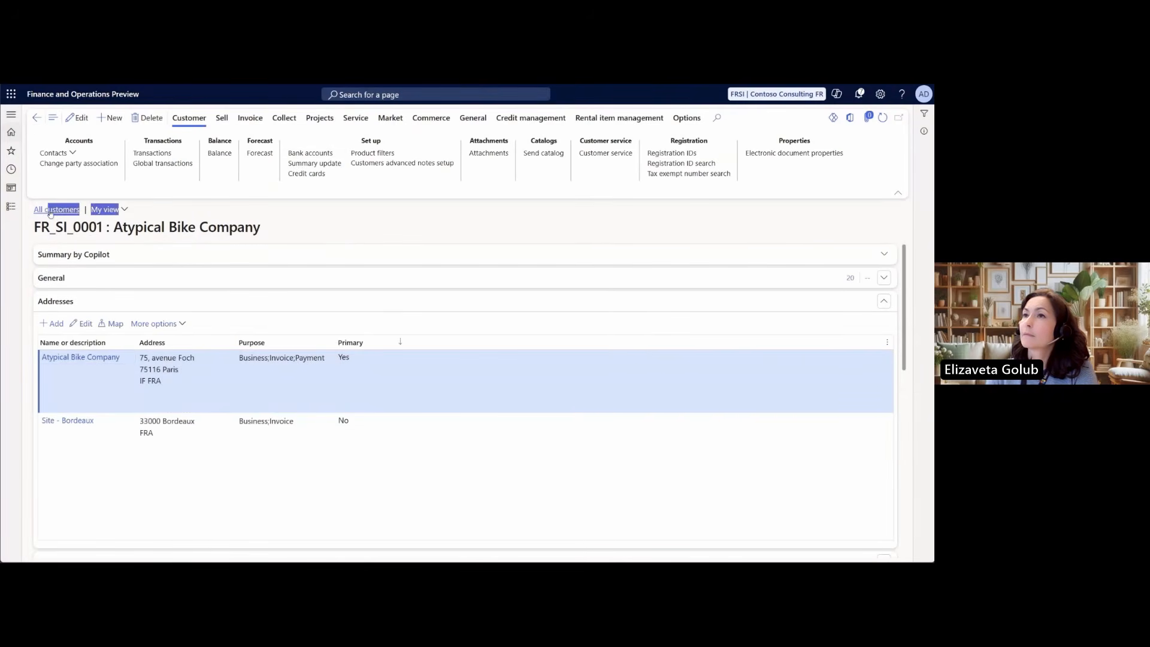
left_click_drag(37, 211, 29, 211)
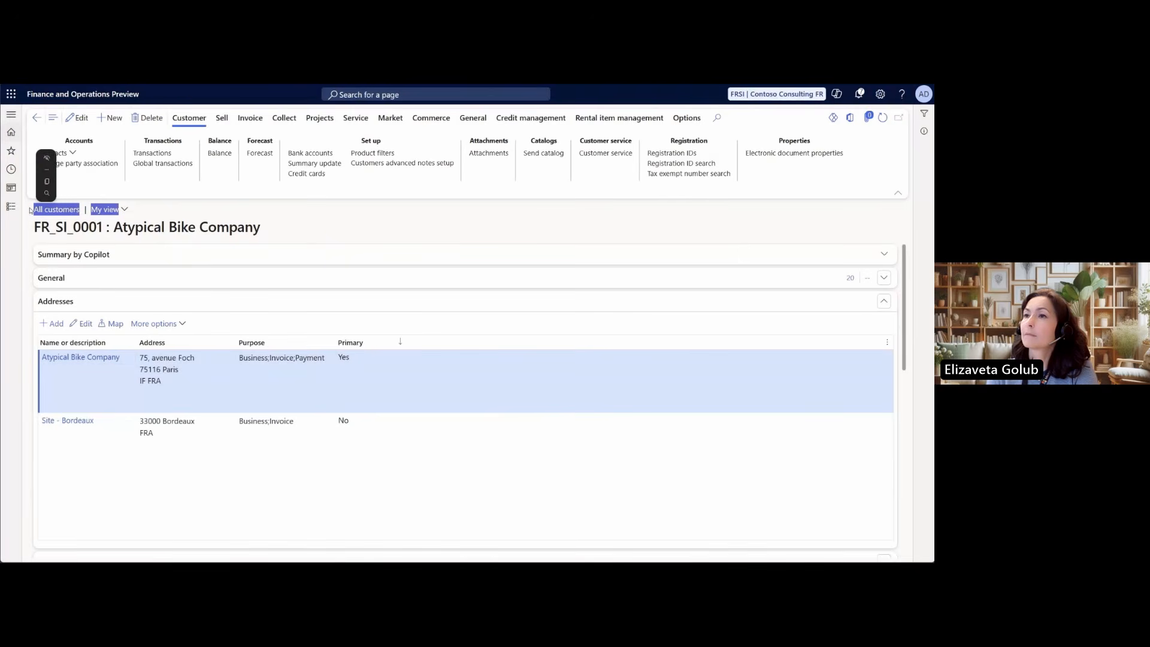
left_click(23, 220)
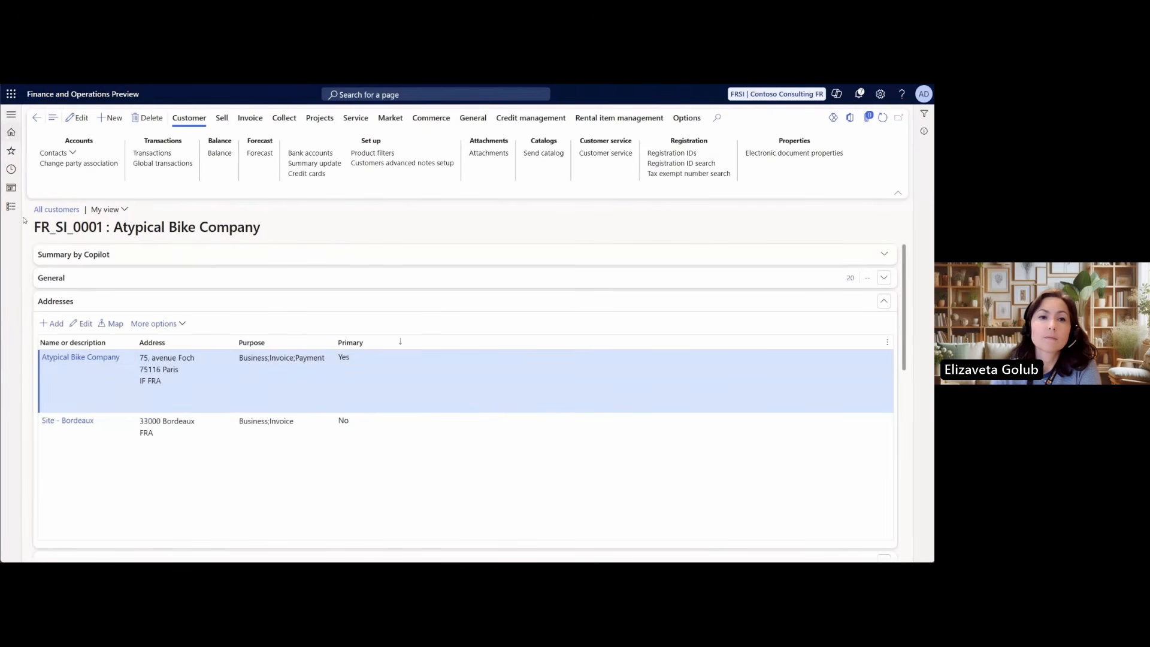
left_click(155, 323)
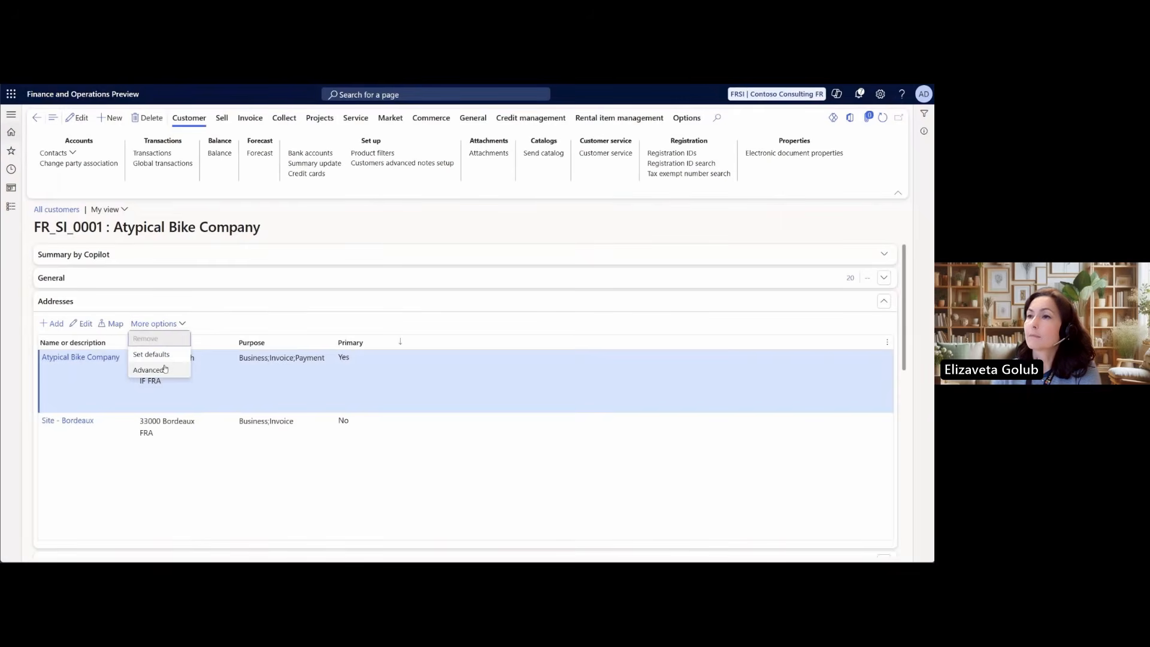
left_click(148, 370)
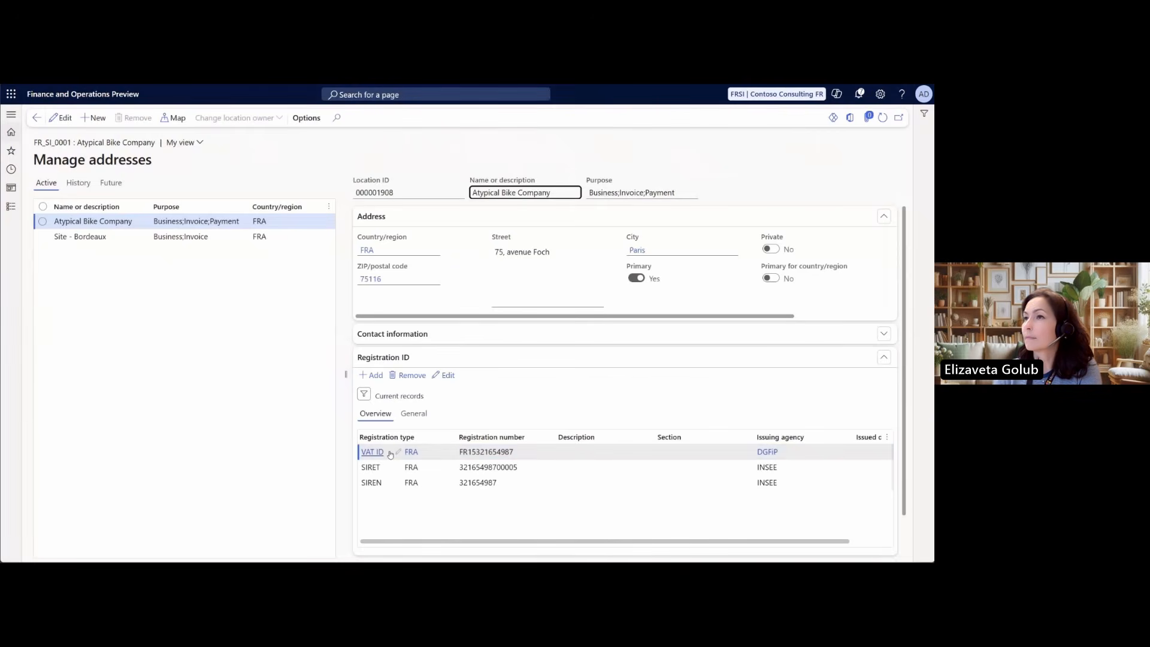
mouse_move(391, 470)
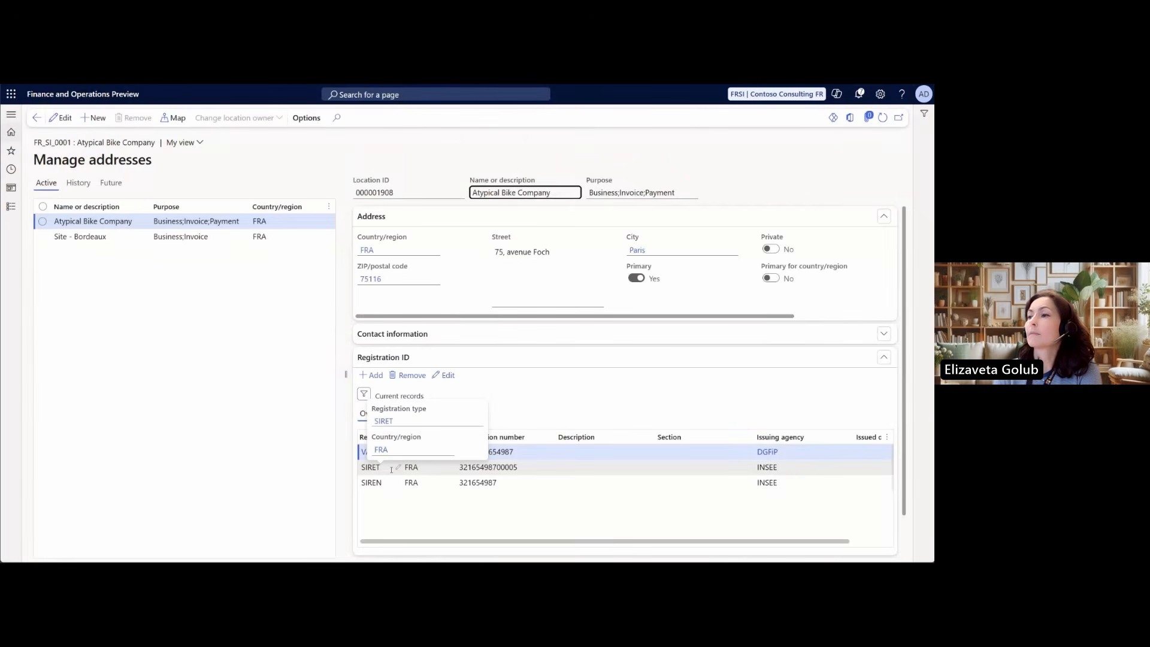
left_click(201, 237)
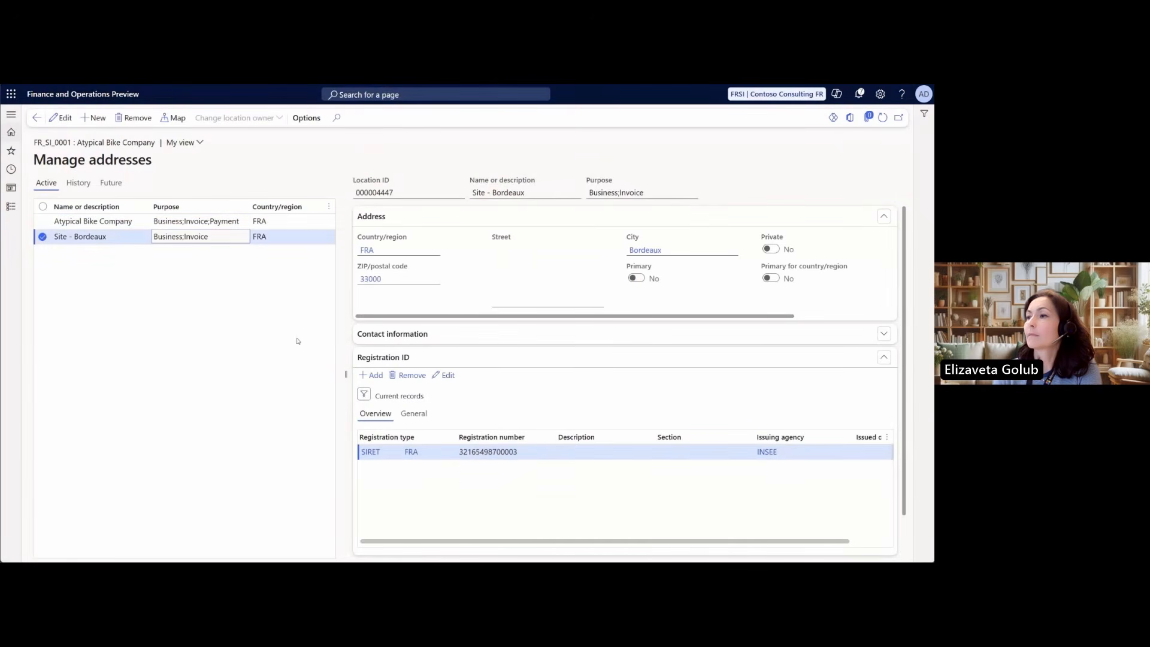
Check the SIRET registration number and the Invoice purpose of the customer's Site - Bordeaux address
mouse_move(377, 460)
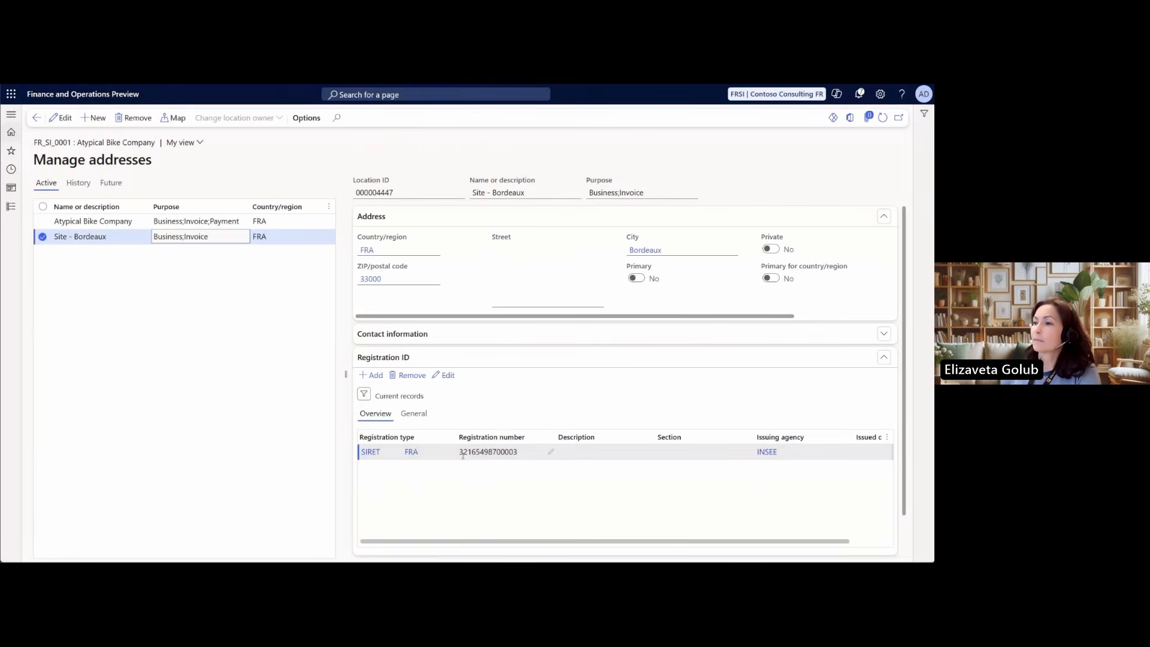
left_click(517, 453)
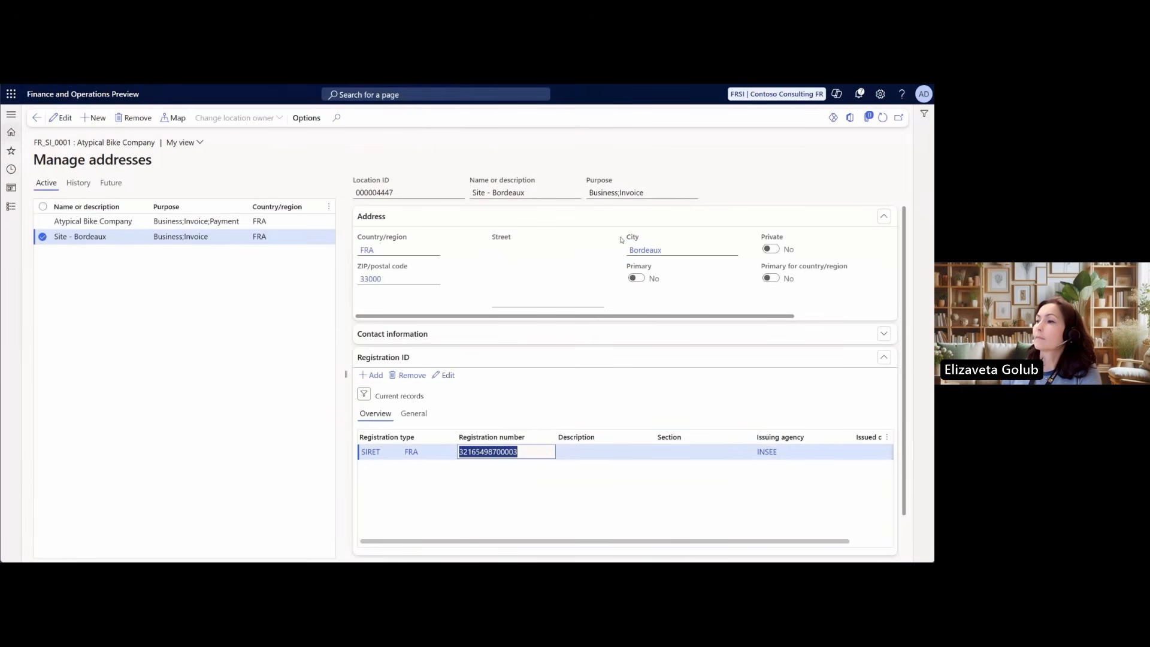
double_click(650, 198)
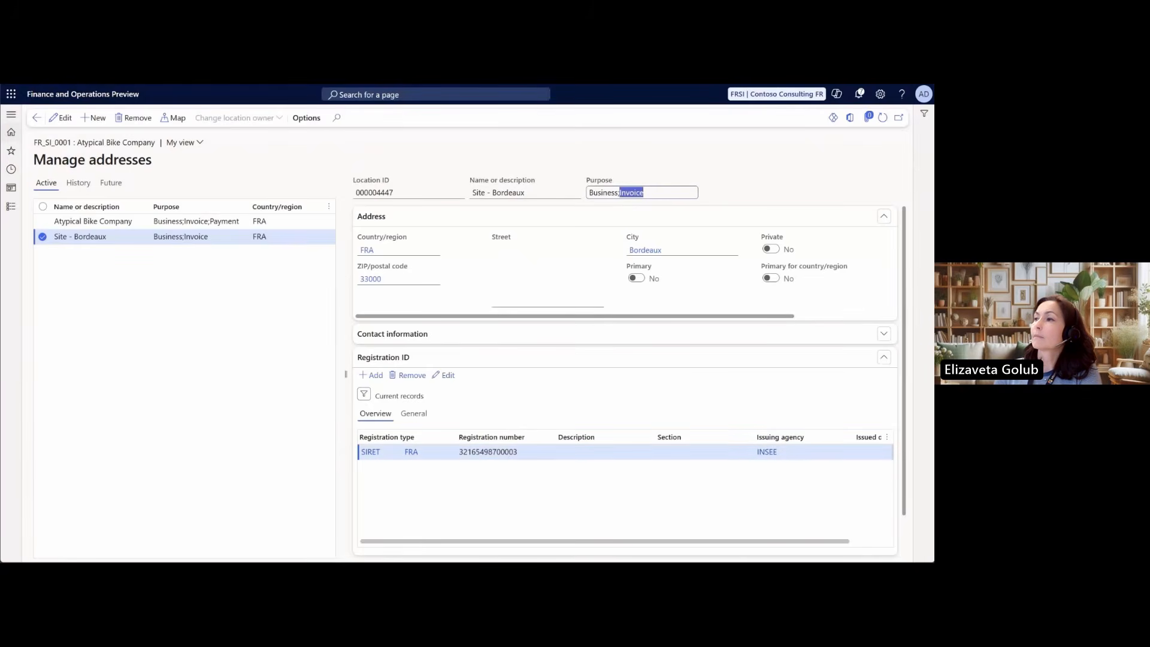
Switch to vendor Accessories Network and examine the registration IDs of its Primaire and Site - Rennes addresses and the latter's Invoice purpose
key("ctrl+Tab")
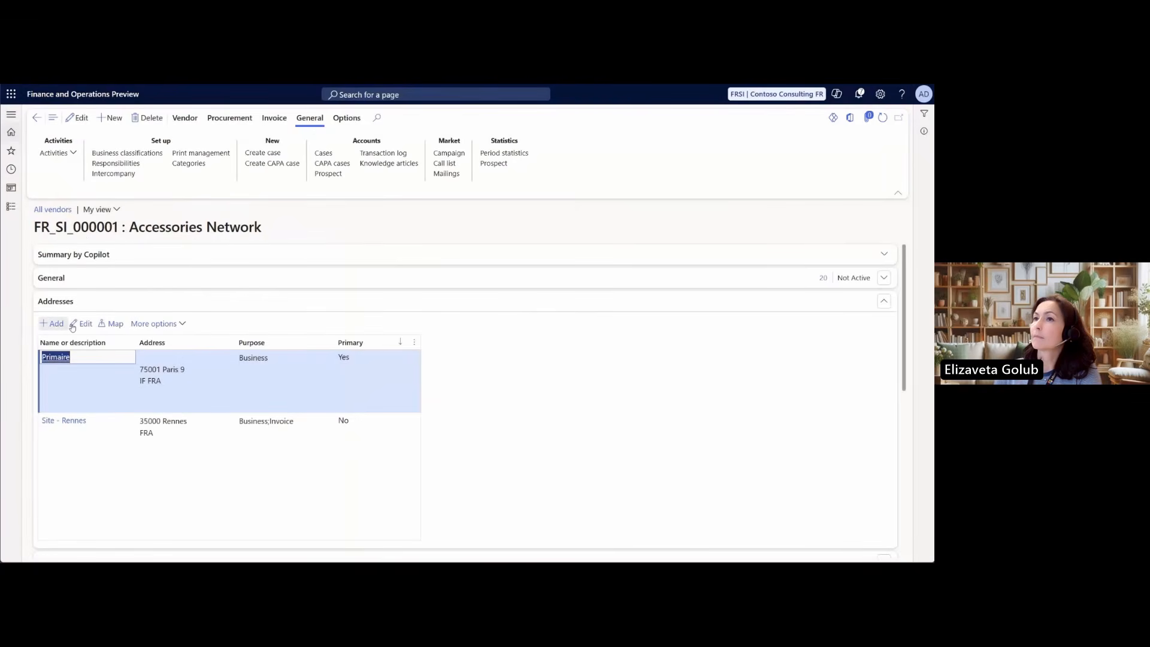
left_click(152, 324)
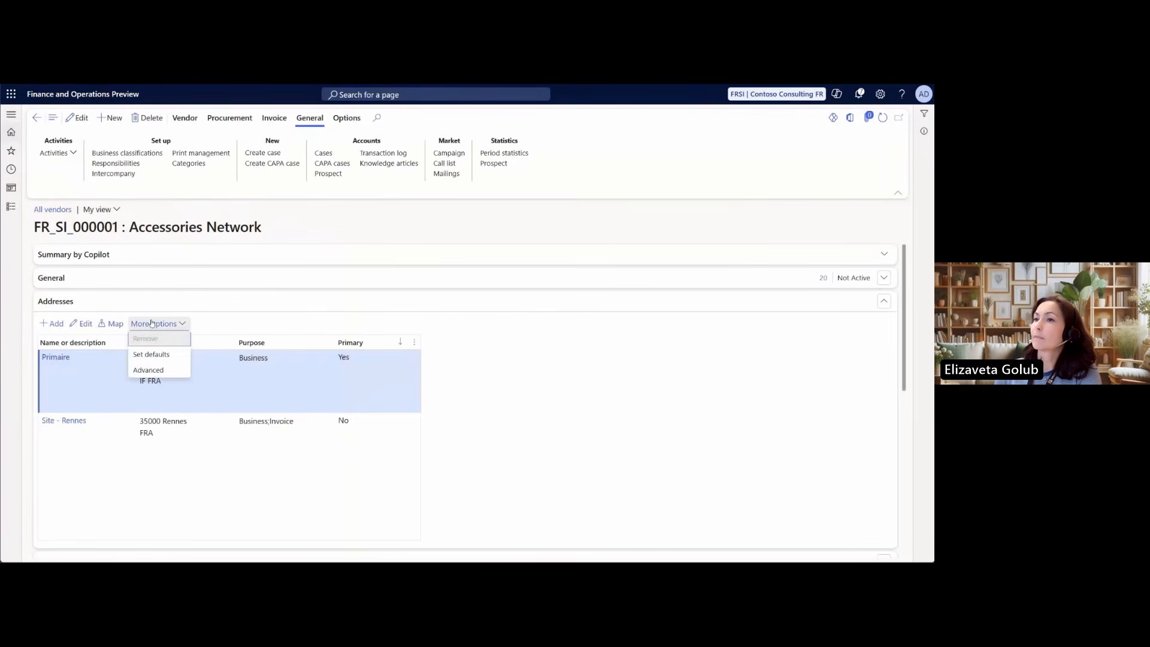
left_click(153, 369)
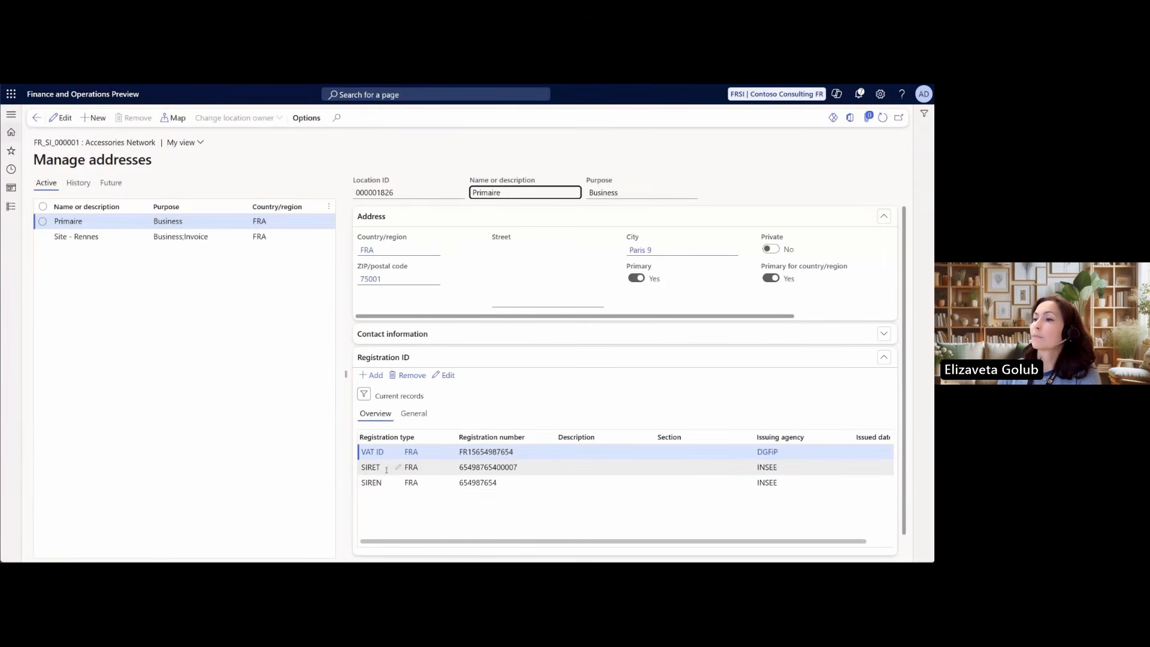
left_click(277, 239)
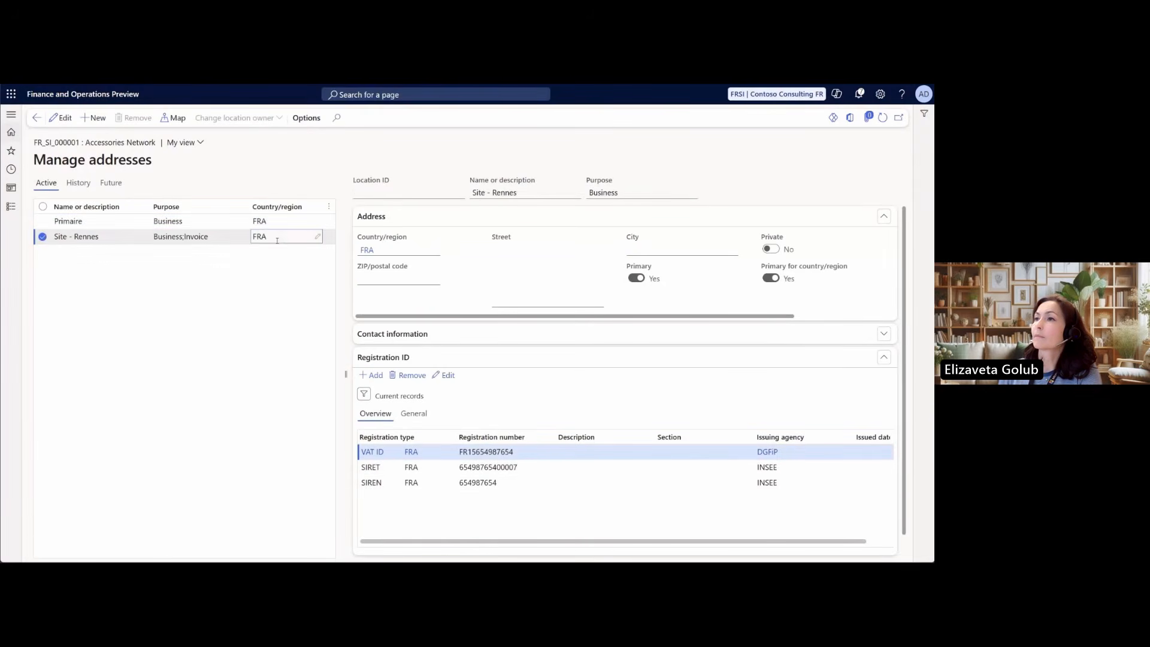
left_click_drag(618, 193, 650, 197)
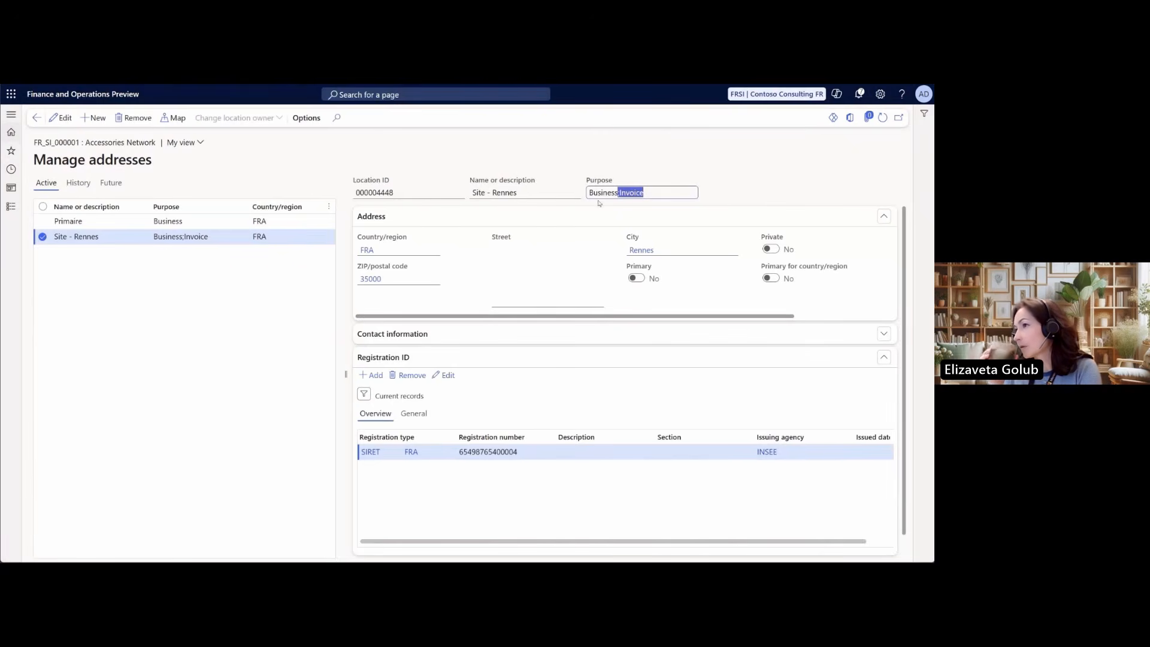
Return to the Accessories Network vendor record and check the ship-from requirement in its invoice and delivery settings
left_click(37, 117)
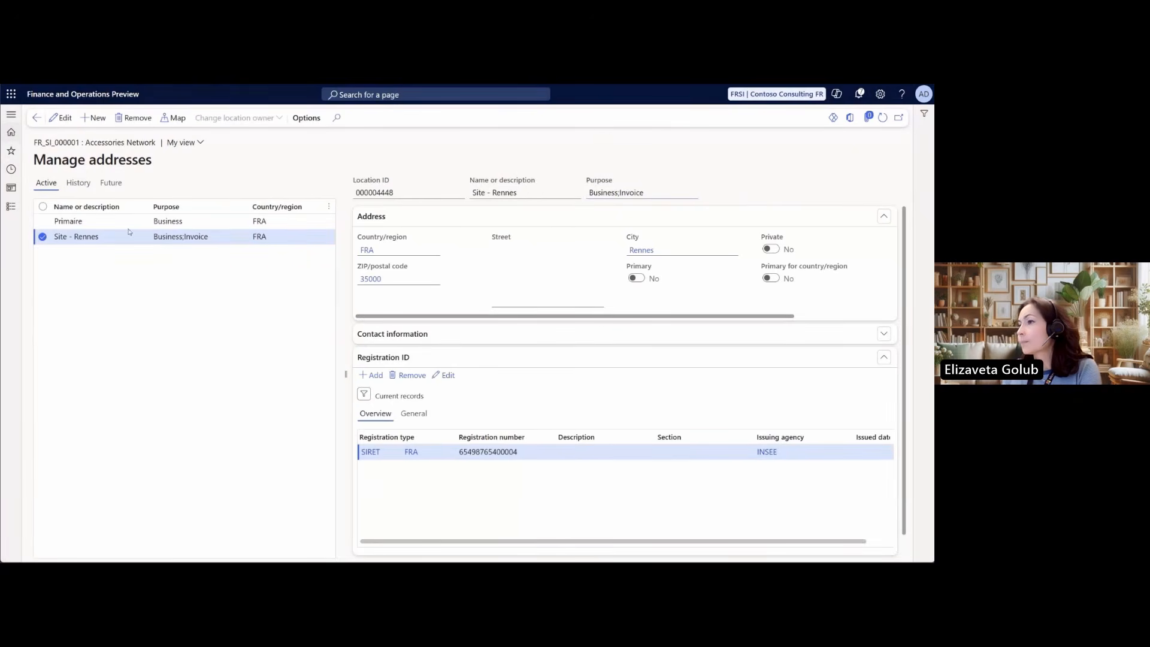
left_click(79, 301)
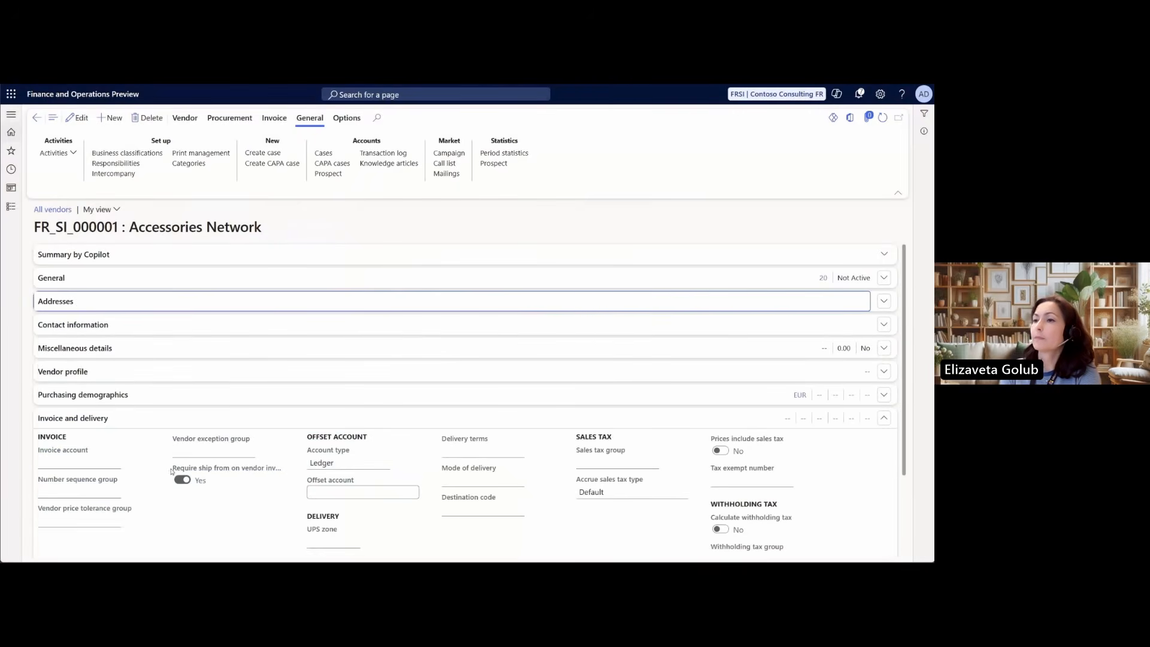
left_click_drag(171, 468, 278, 472)
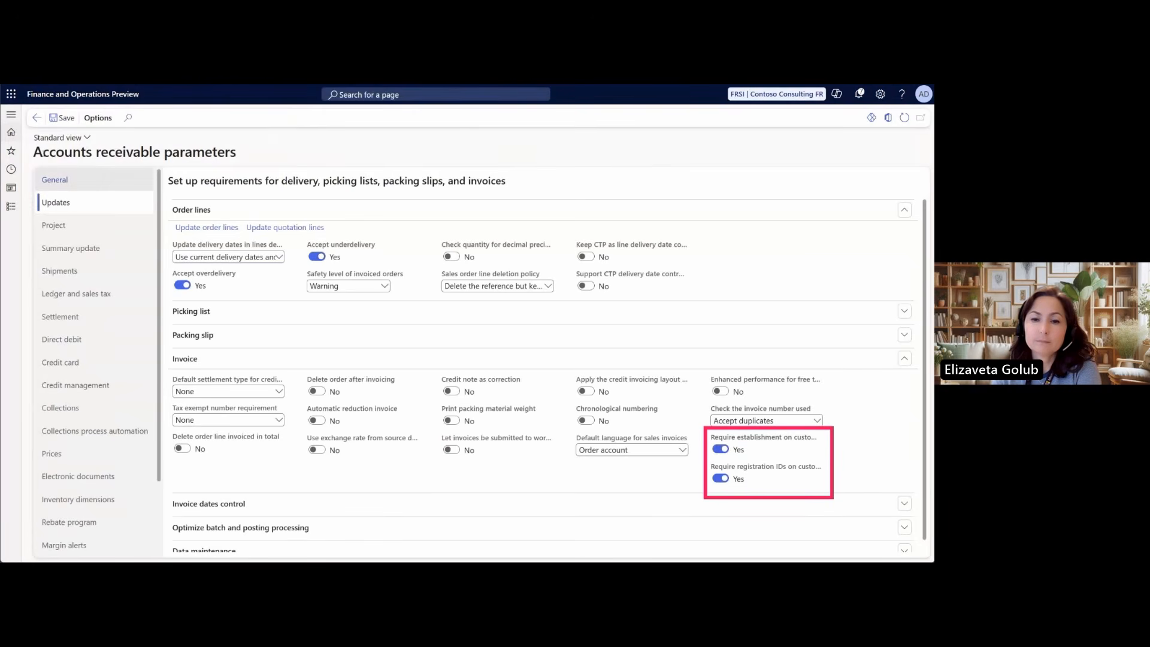
Check the establishment and registration ID requirements for invoices in the accounts receivable, accounts payable, and project management and accounting parameters
left_click_drag(34, 152, 243, 153)
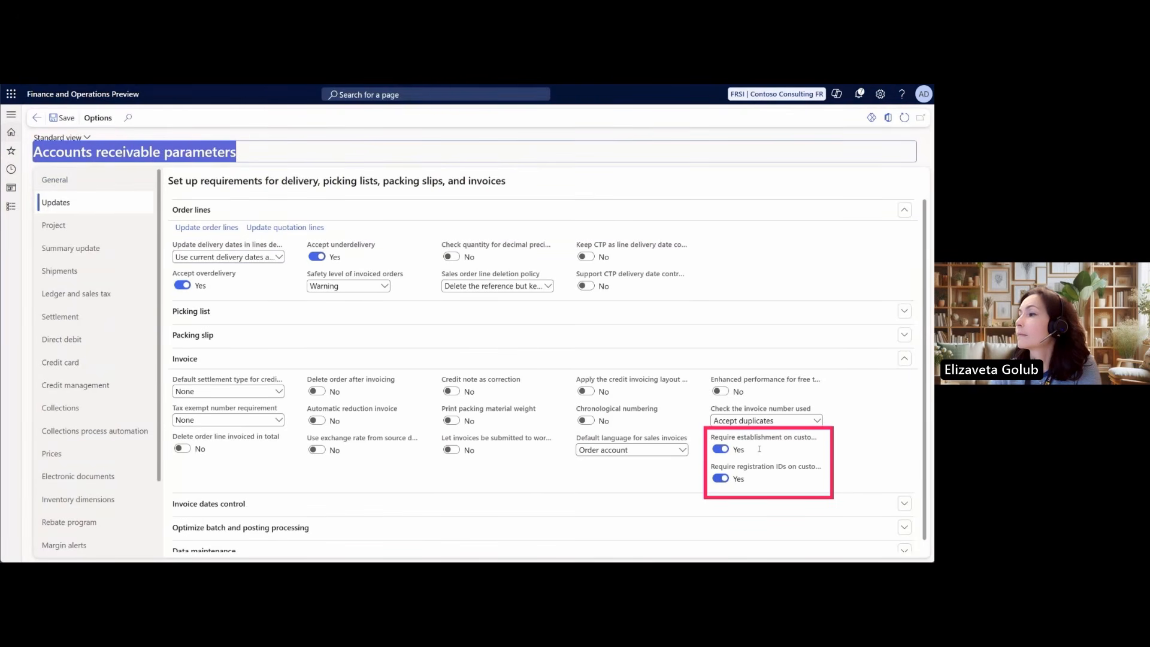
mouse_move(719, 441)
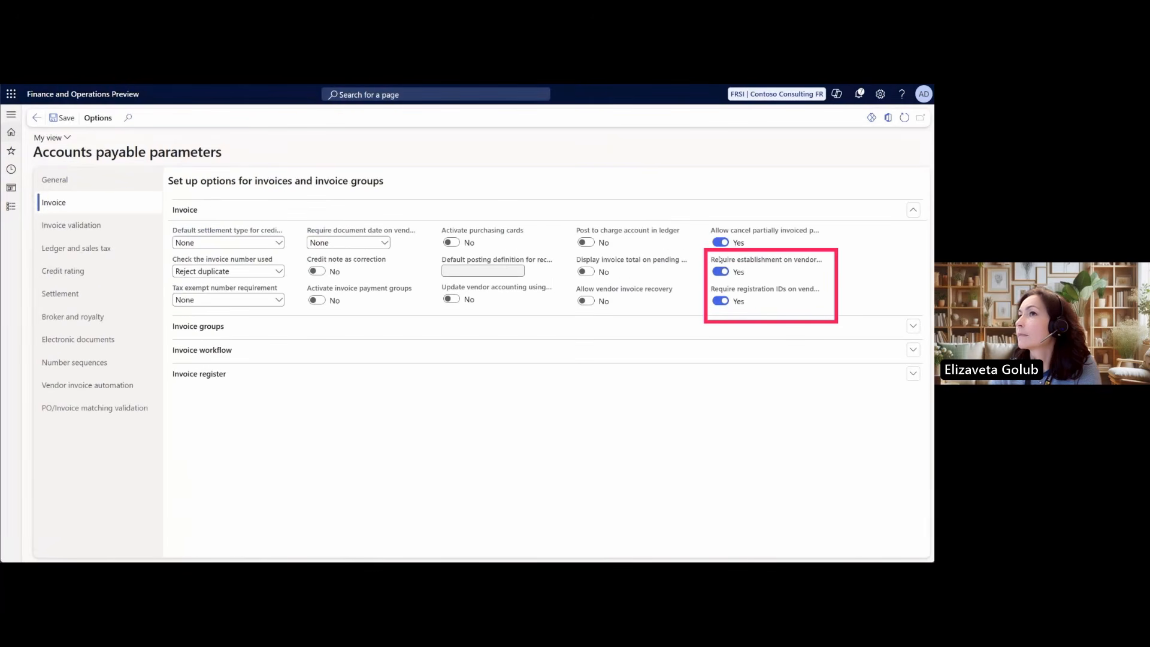
mouse_move(719, 259)
left_click_drag(712, 259, 816, 262)
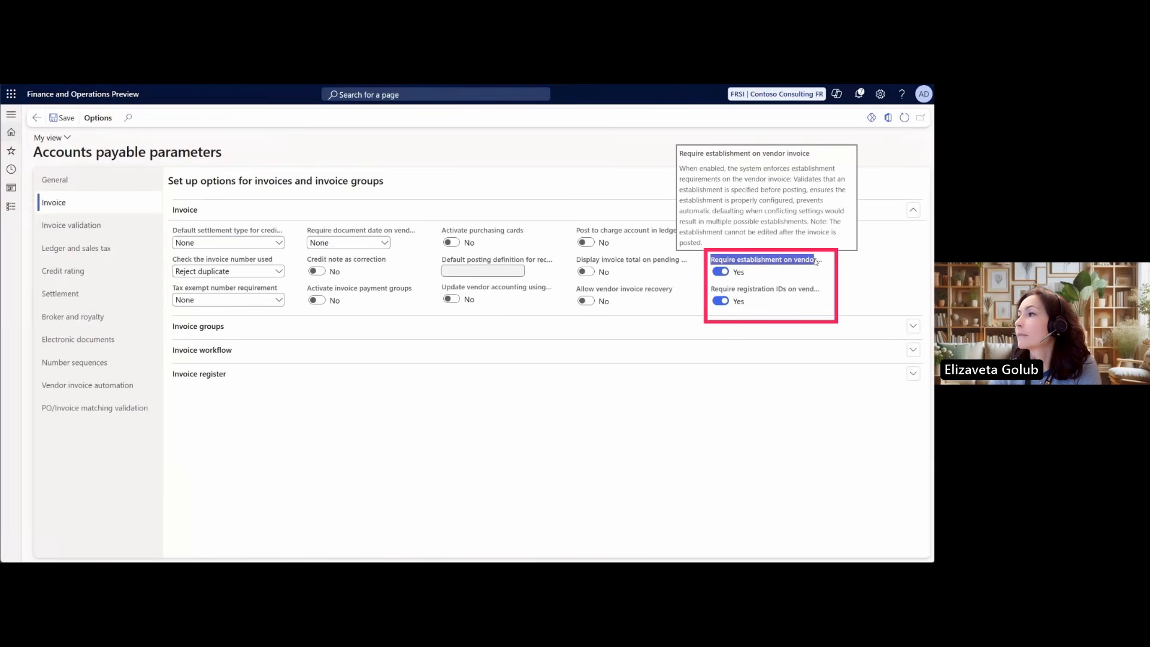
left_click_drag(712, 289, 815, 290)
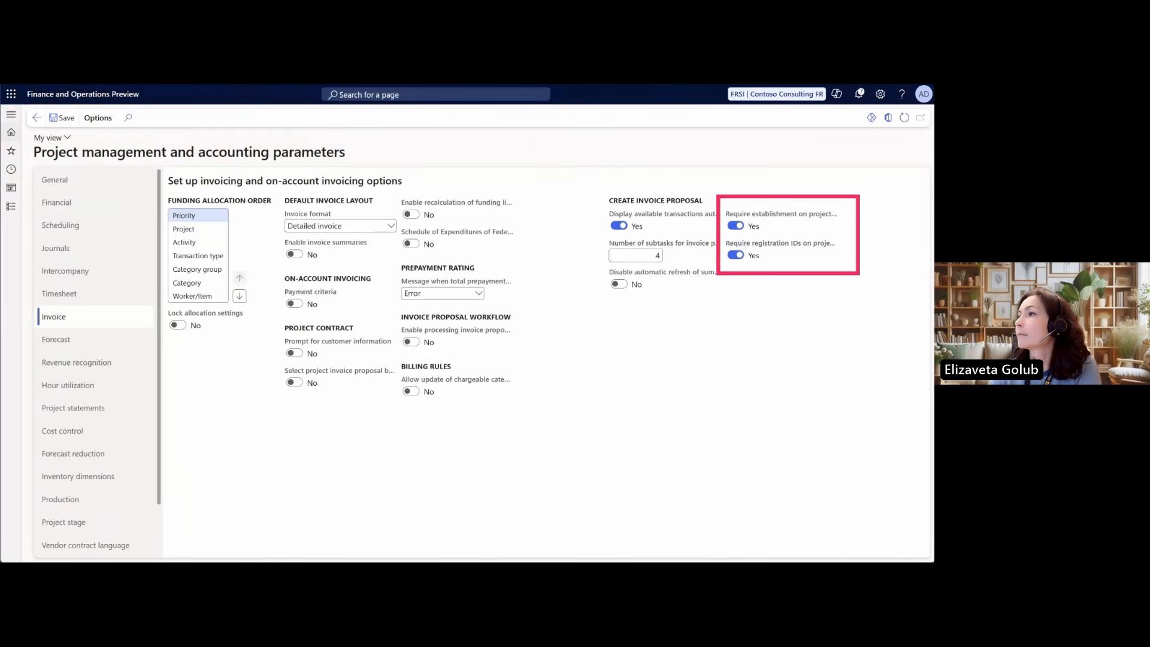
left_click_drag(727, 214, 816, 216)
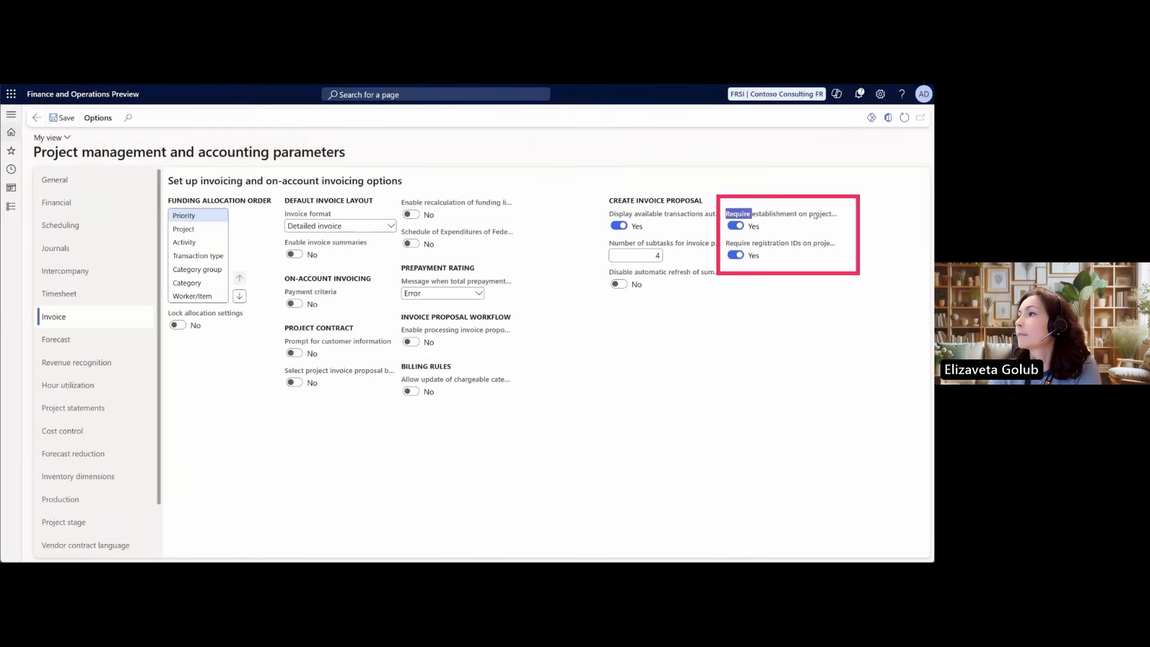
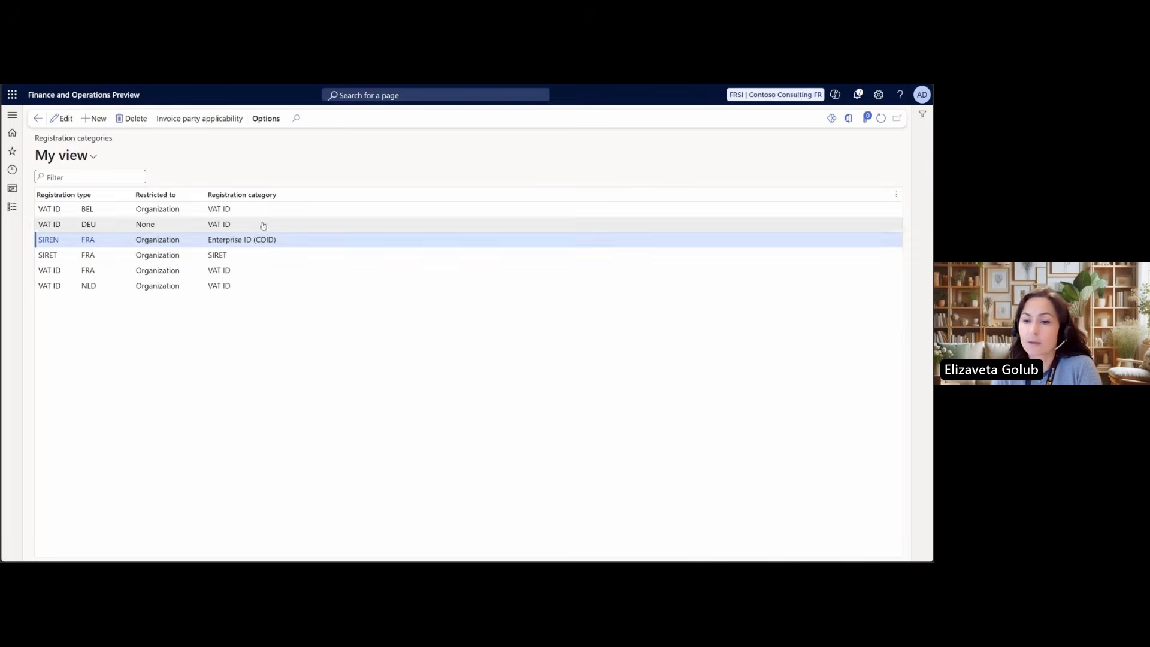
Review the invoice party applicability rules of the French SIREN, SIRET and VAT ID registration categories
left_click(213, 120)
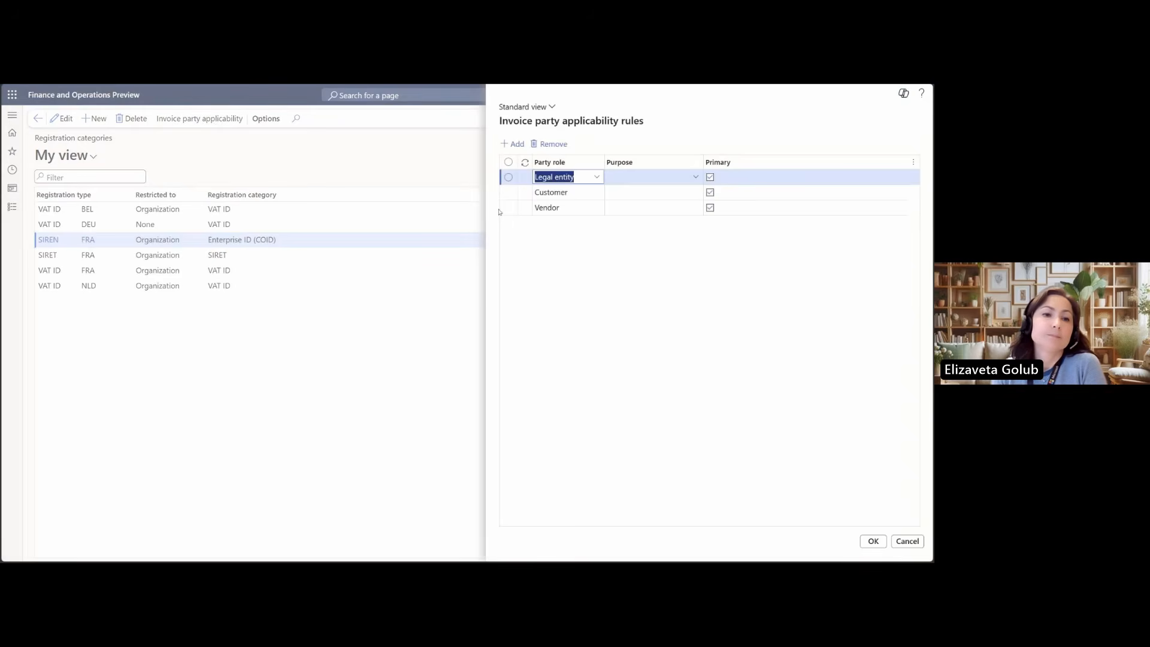
left_click(863, 542)
left_click(237, 259)
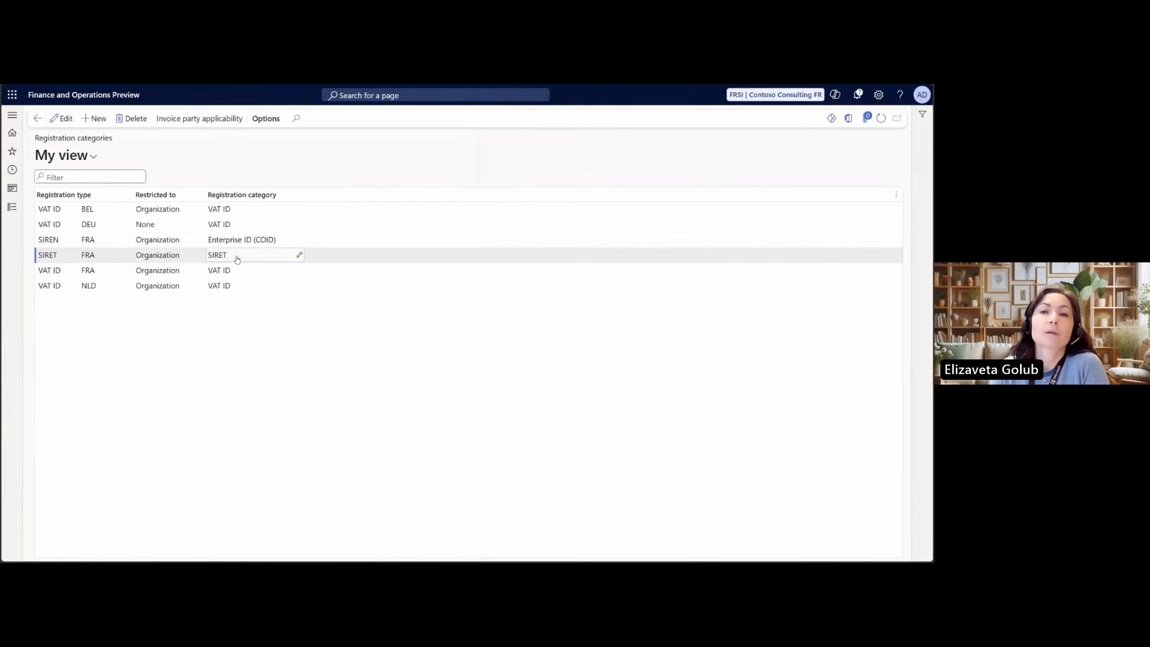
left_click(198, 117)
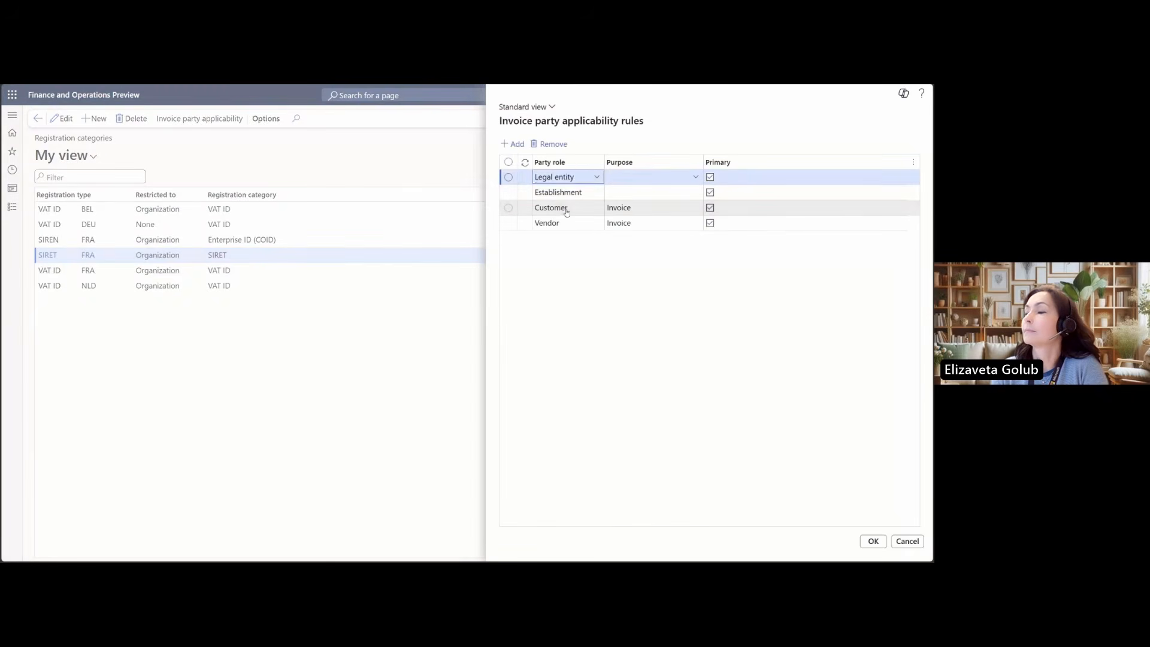
left_click(566, 210)
left_click(569, 224)
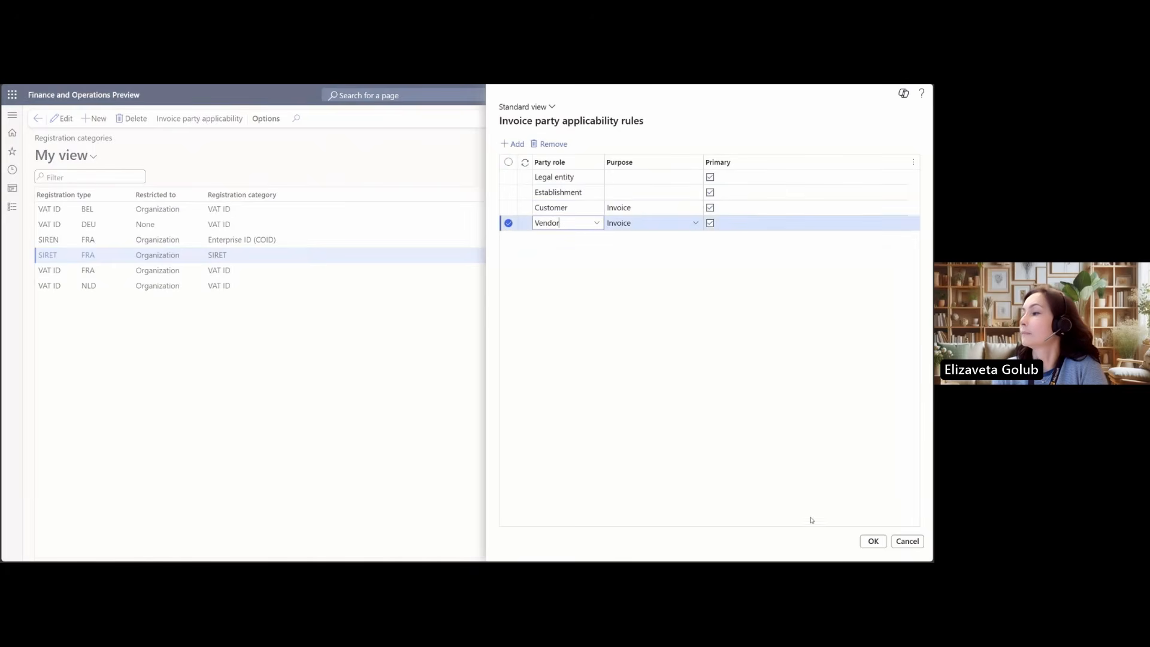
left_click(874, 541)
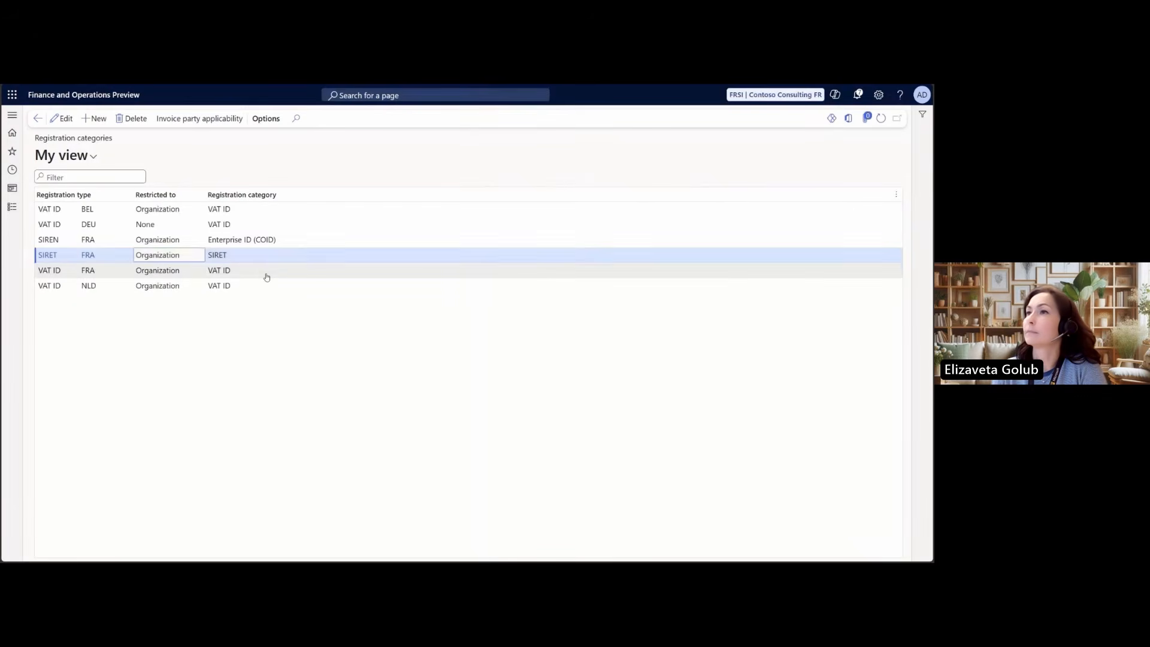
left_click(266, 277)
left_click(199, 120)
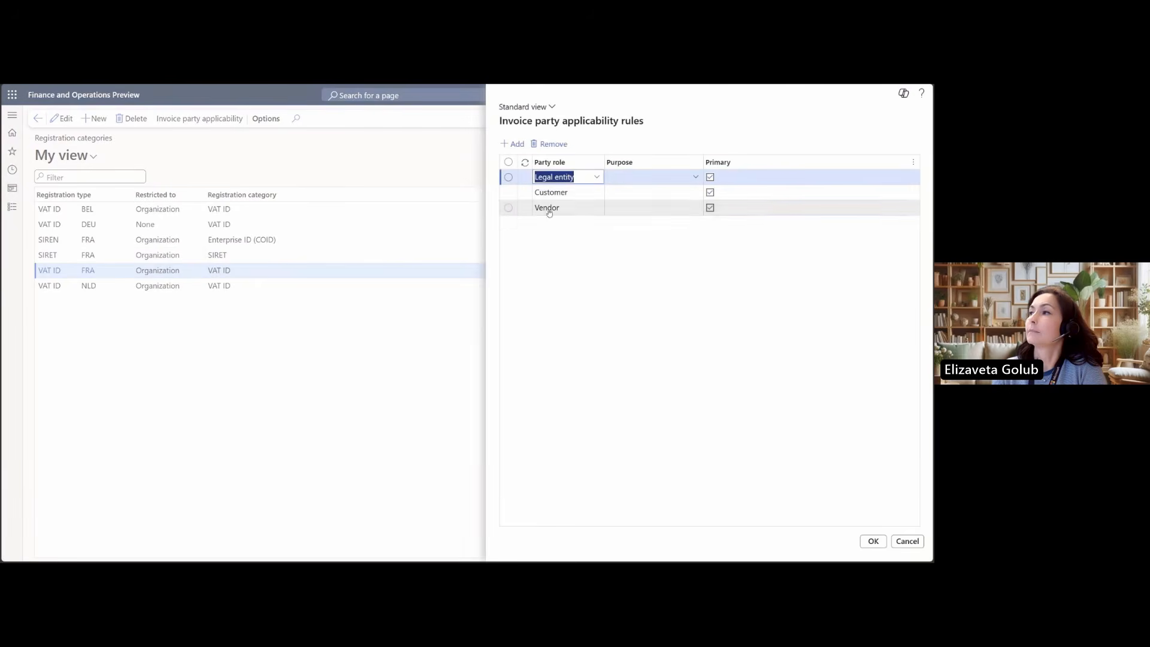
left_click(873, 541)
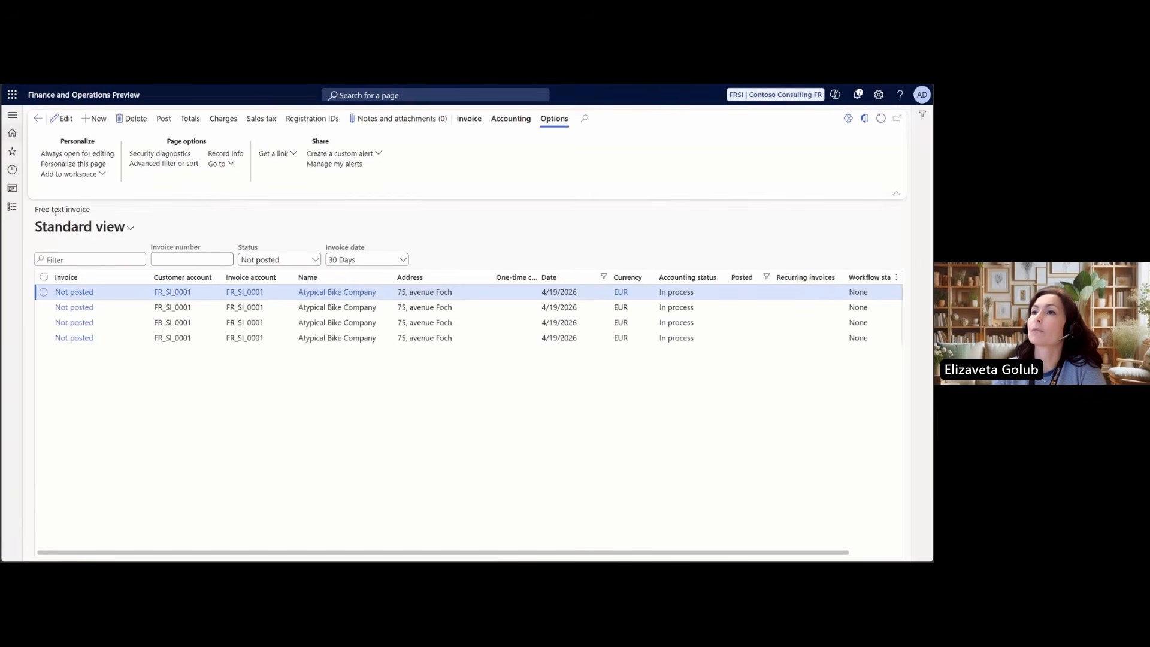
Create a new free text invoice for the customer Atypical Bike Company
left_click_drag(34, 210, 96, 215)
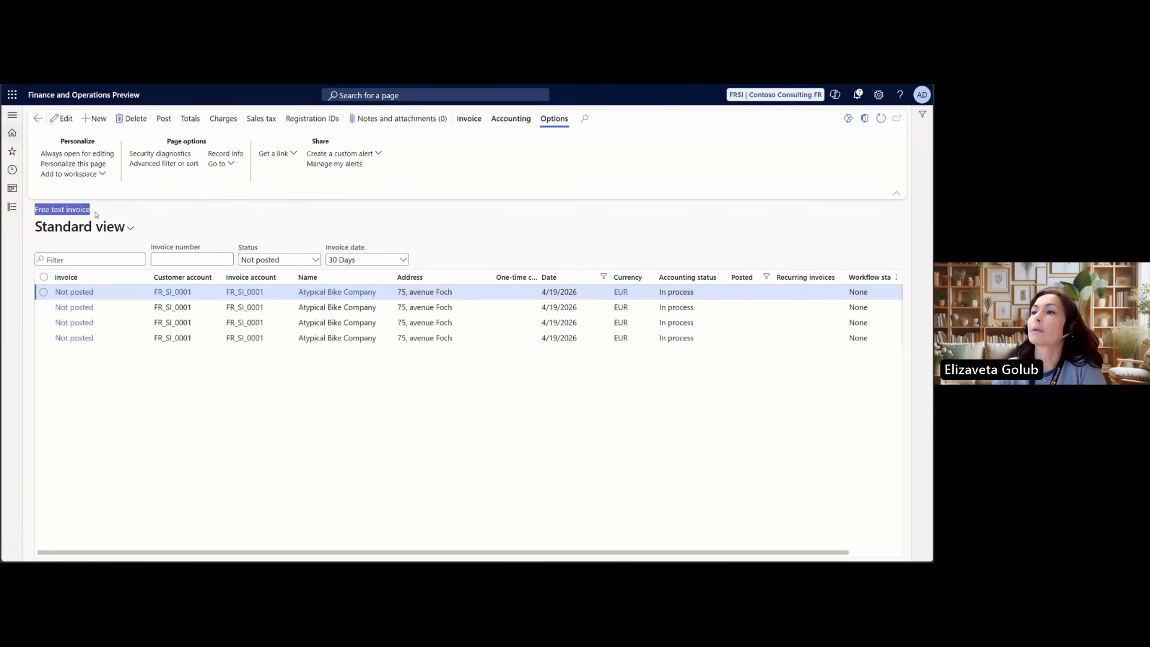
left_click(97, 119)
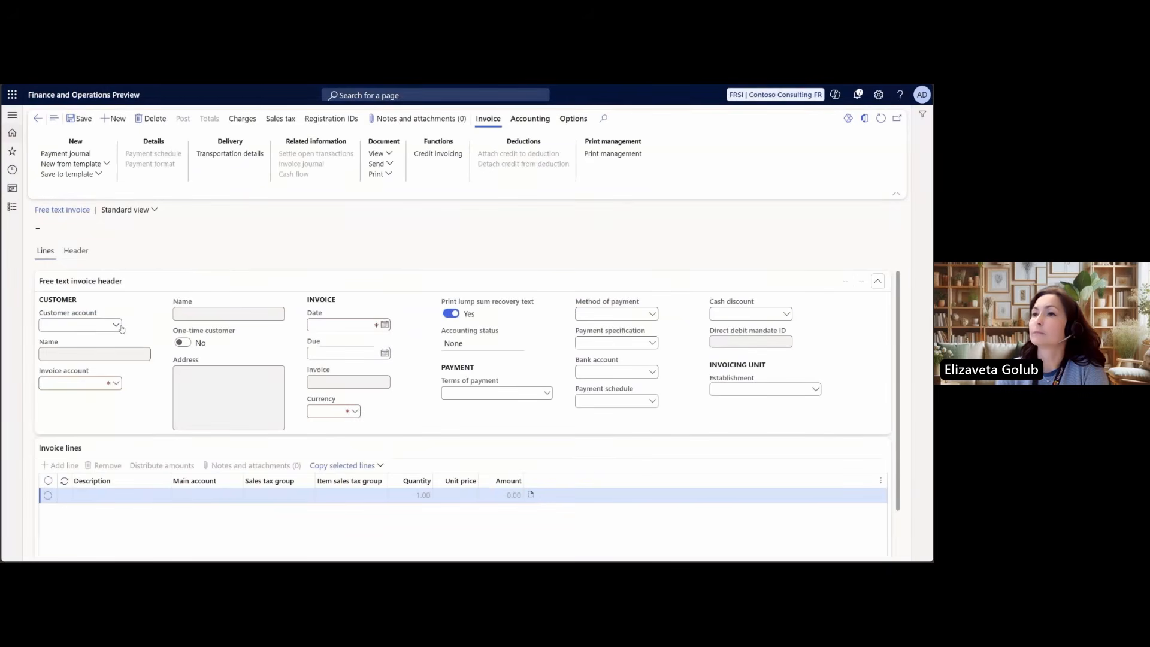
left_click(119, 326)
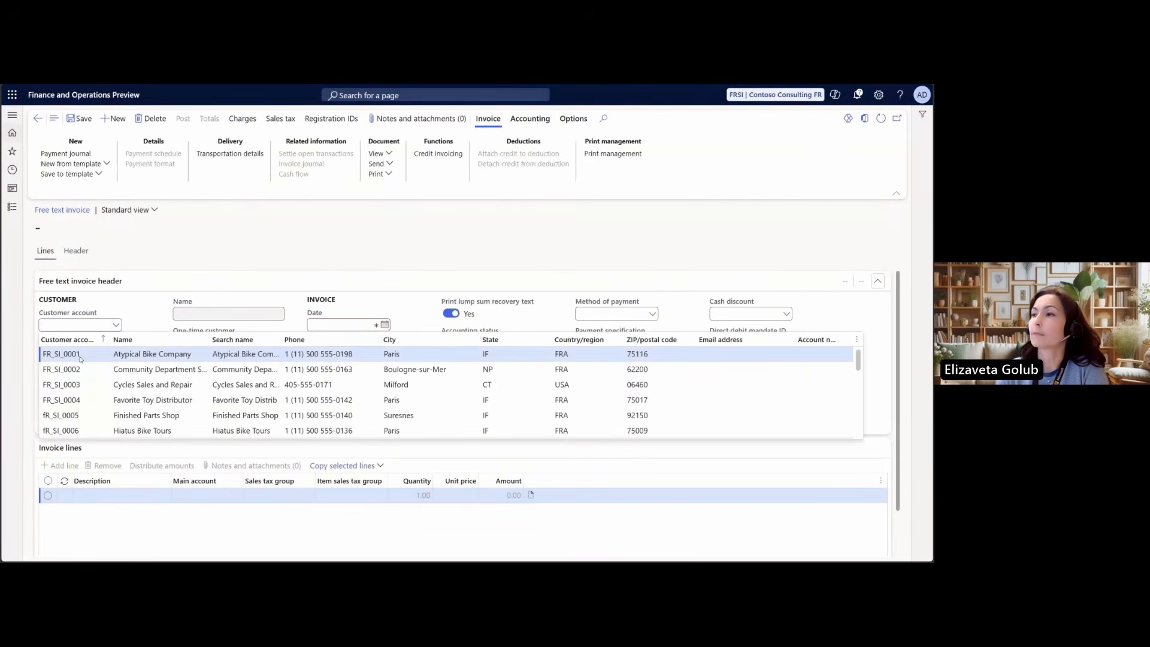
left_click(81, 356)
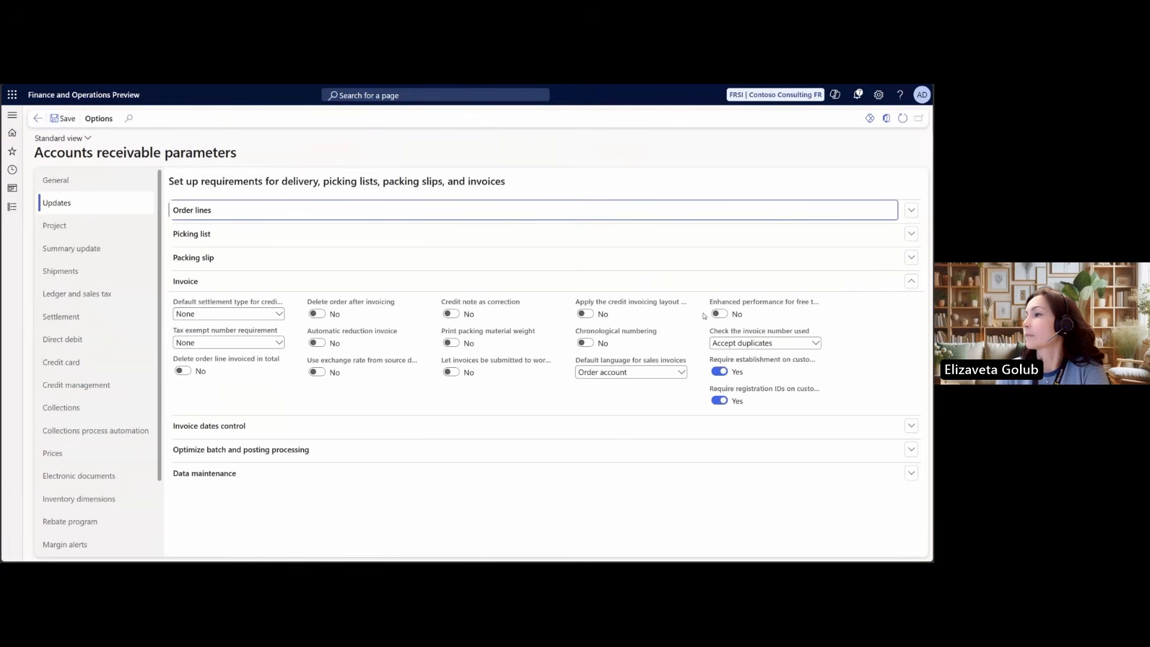
Check the establishment requirement in the accounts receivable parameters and the establishments selectable for the invoice
left_click(719, 372)
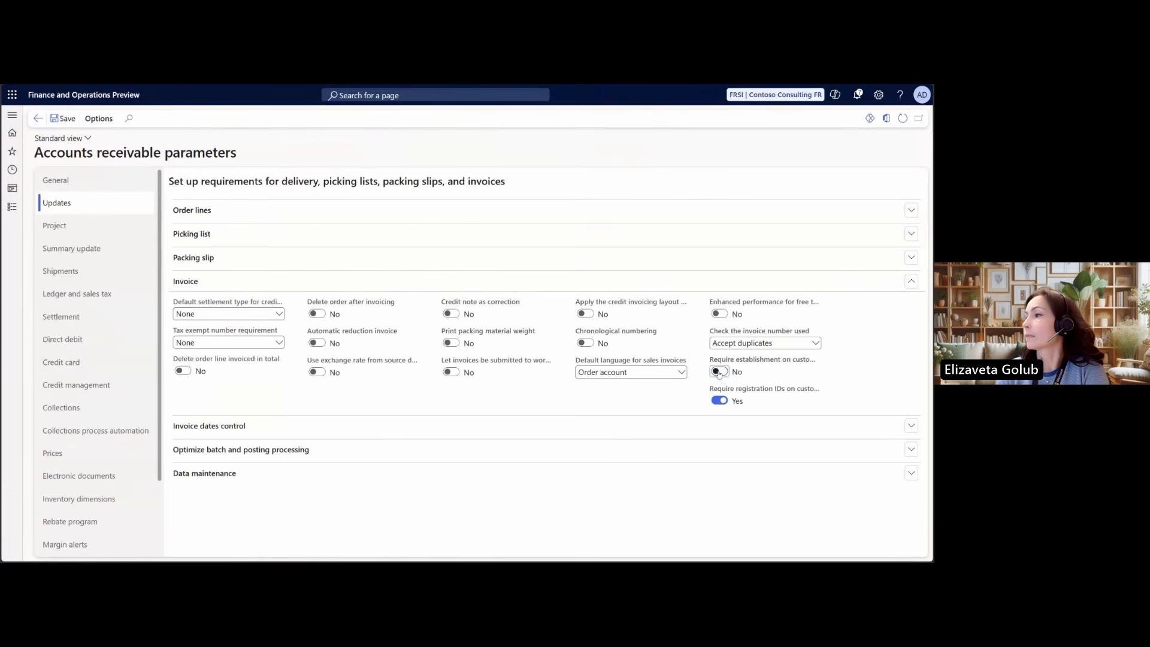
left_click(719, 372)
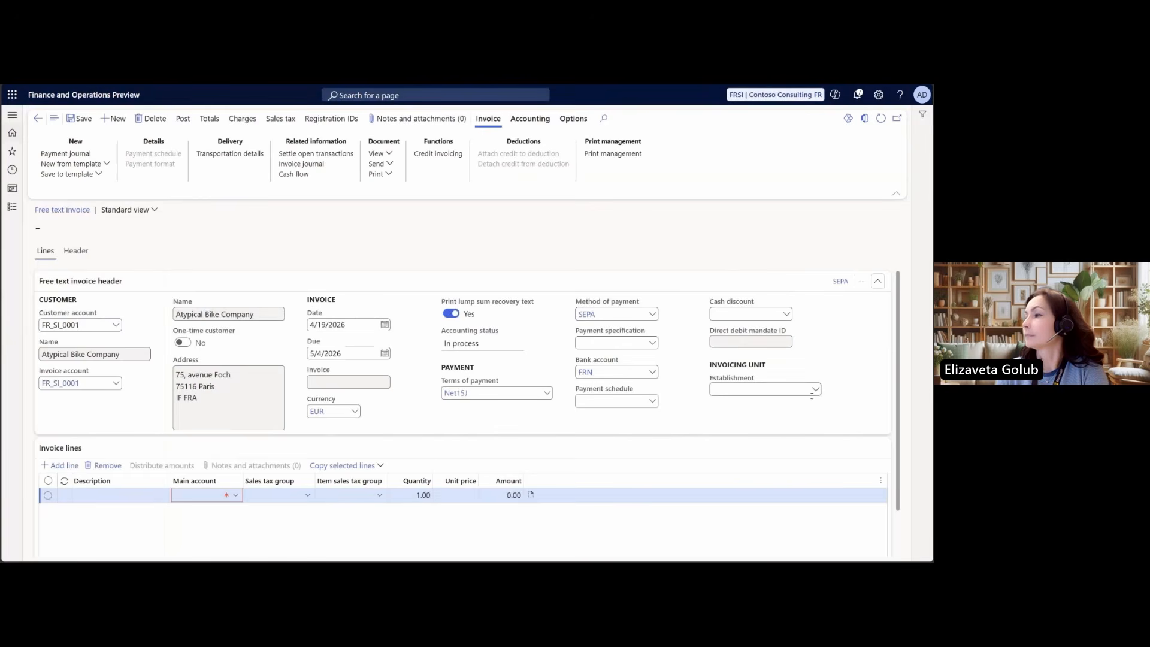
left_click(816, 390)
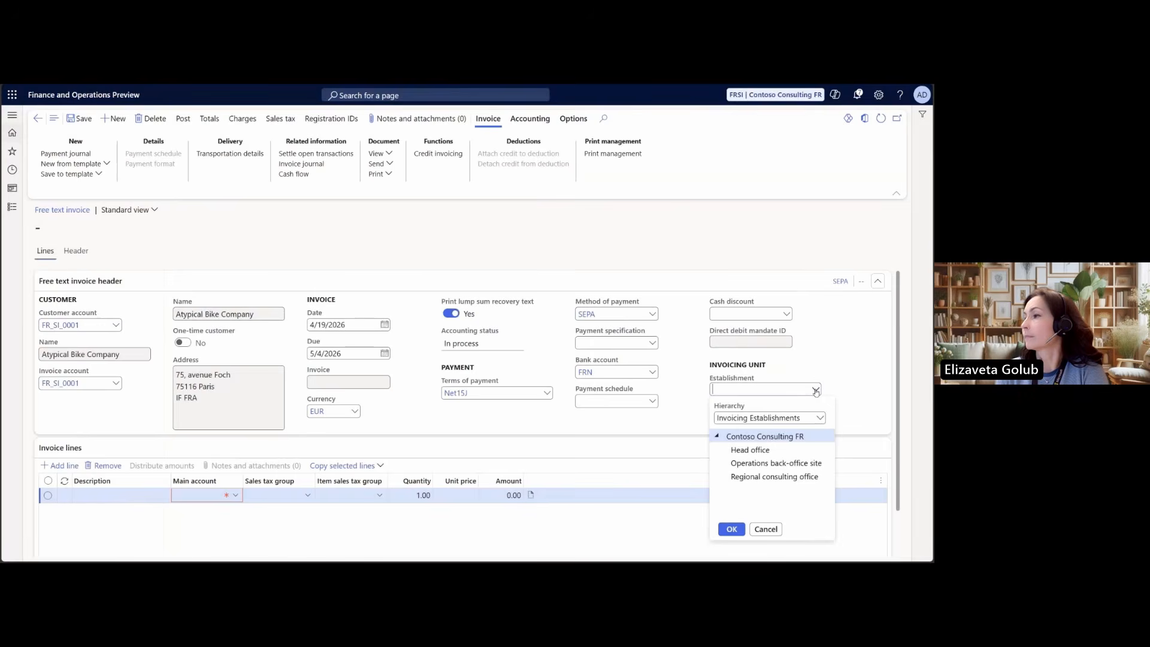
left_click(859, 389)
Set the invoice header's BusinessUnit financial dimension to 253, Regional consulting office, and check the establishment in the lines view
left_click(76, 251)
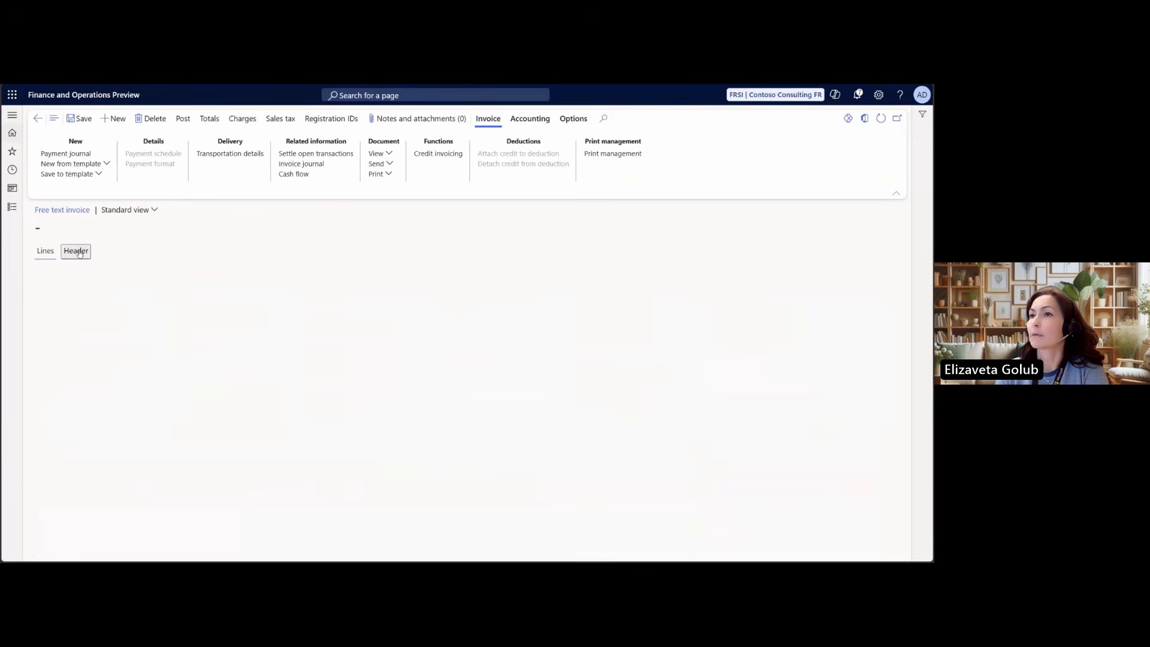
scroll(144, 456, "down", 10)
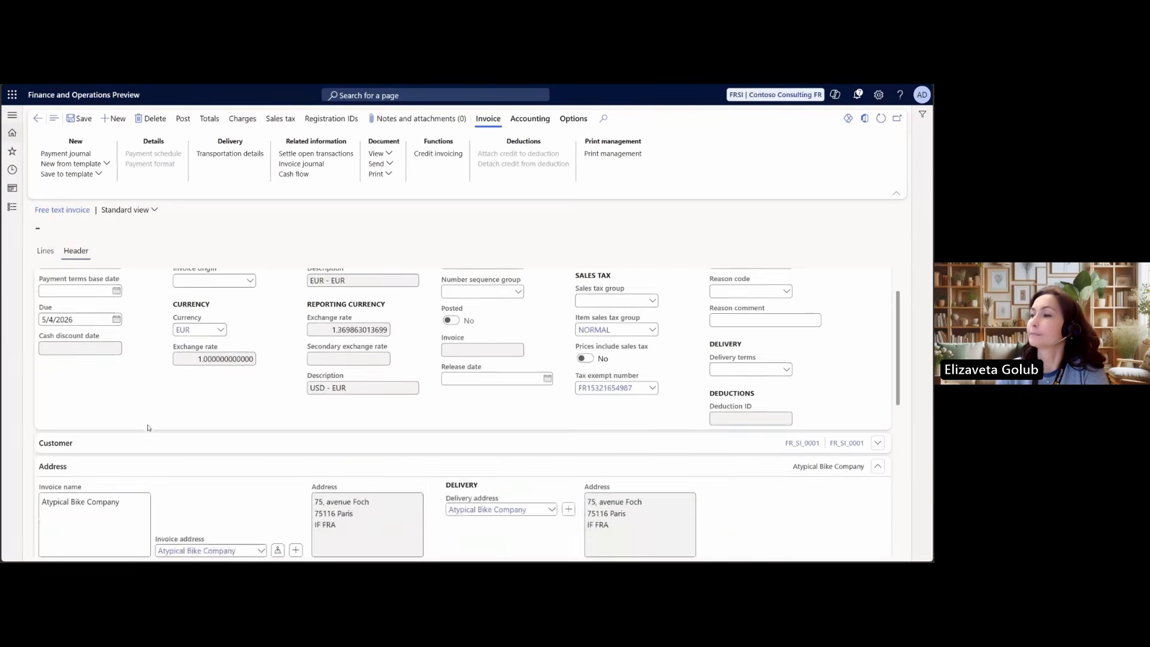
left_click(75, 433)
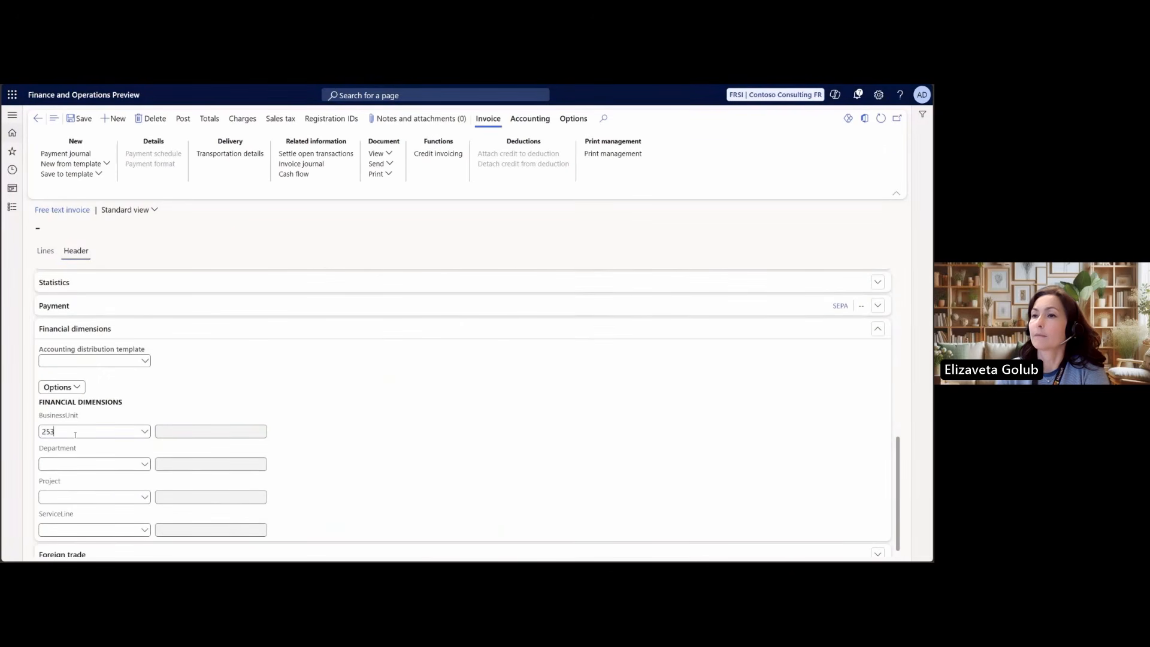
left_click(146, 432)
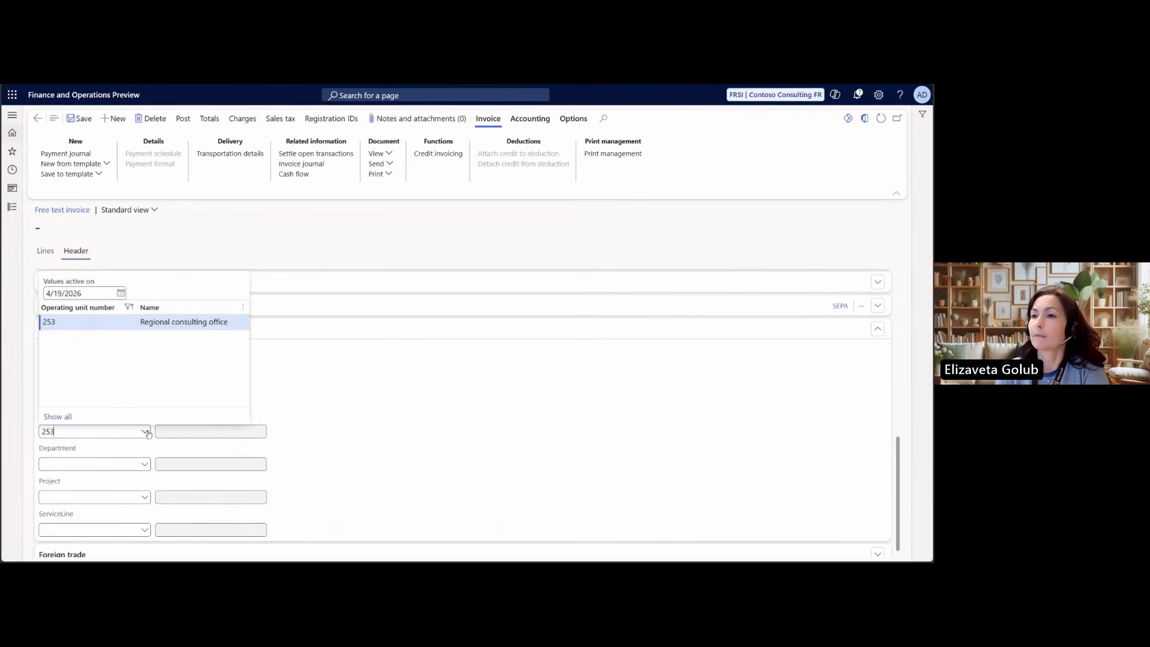
left_click(72, 325)
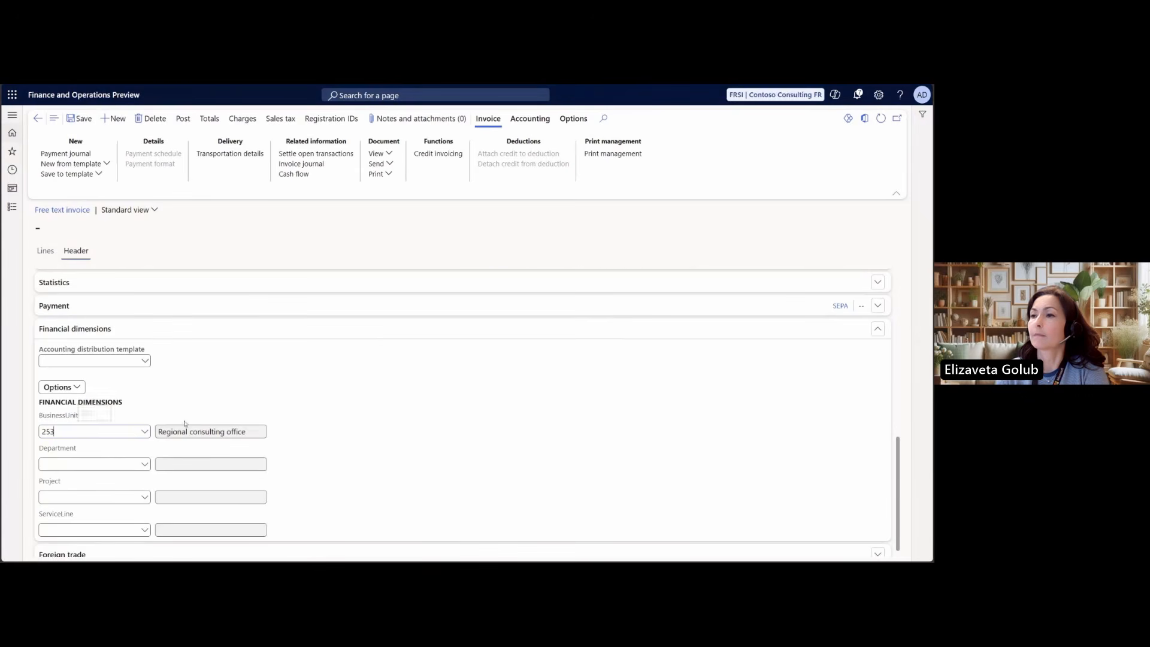
scroll(318, 422, "up", 3)
scroll(322, 433, "up", 3)
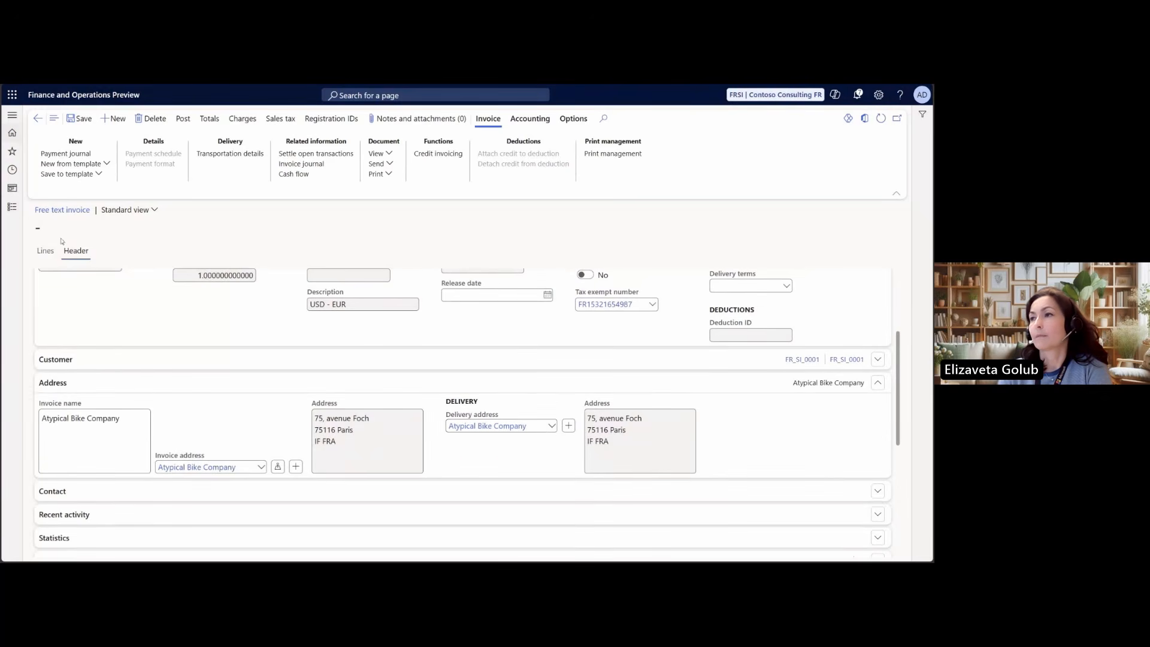
left_click(47, 252)
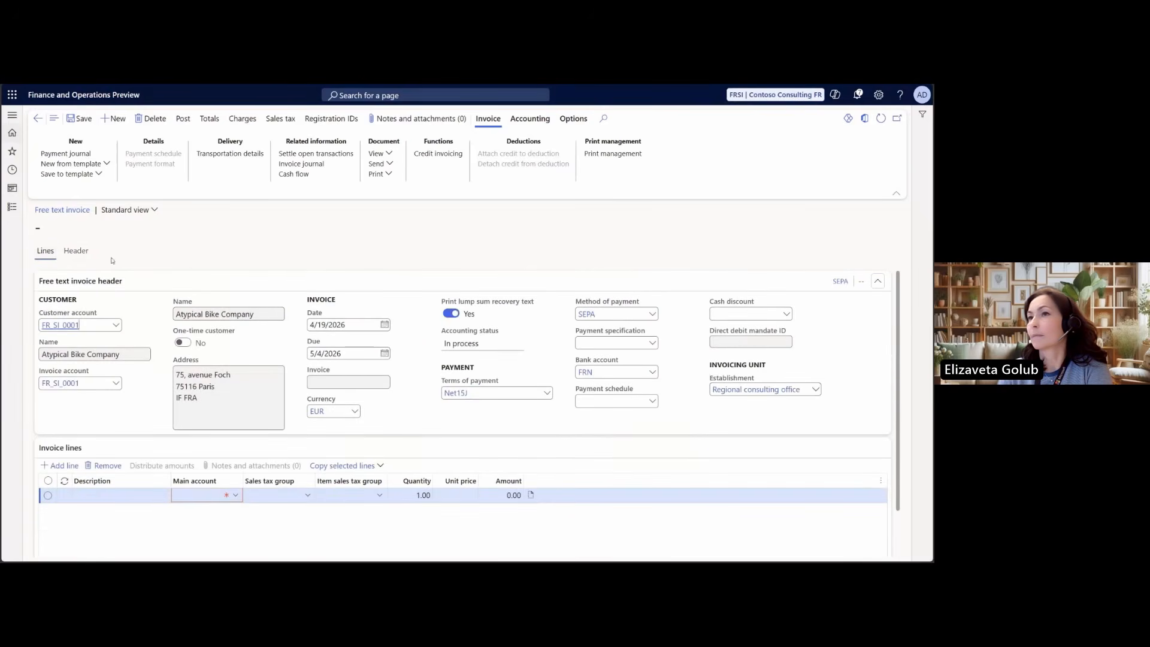
Change the delivery address in the invoice header to Site - Bordeaux
left_click(78, 254)
scroll(532, 423, "up", 3)
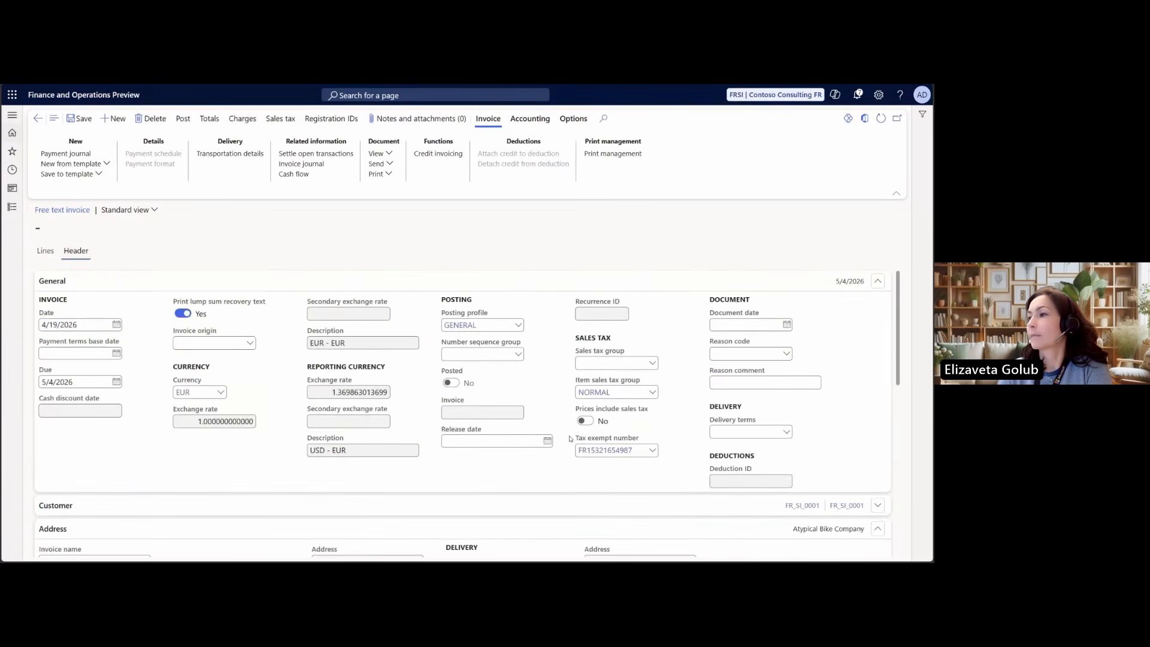
scroll(587, 444, "down", 2)
scroll(588, 444, "down", 1)
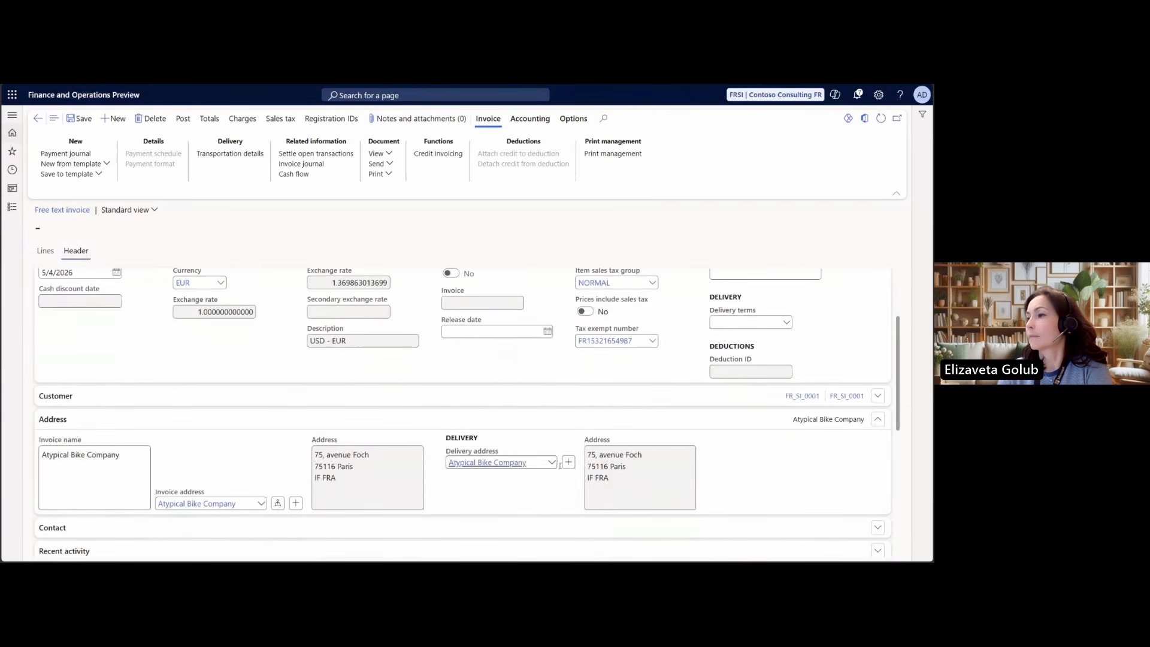
left_click(551, 464)
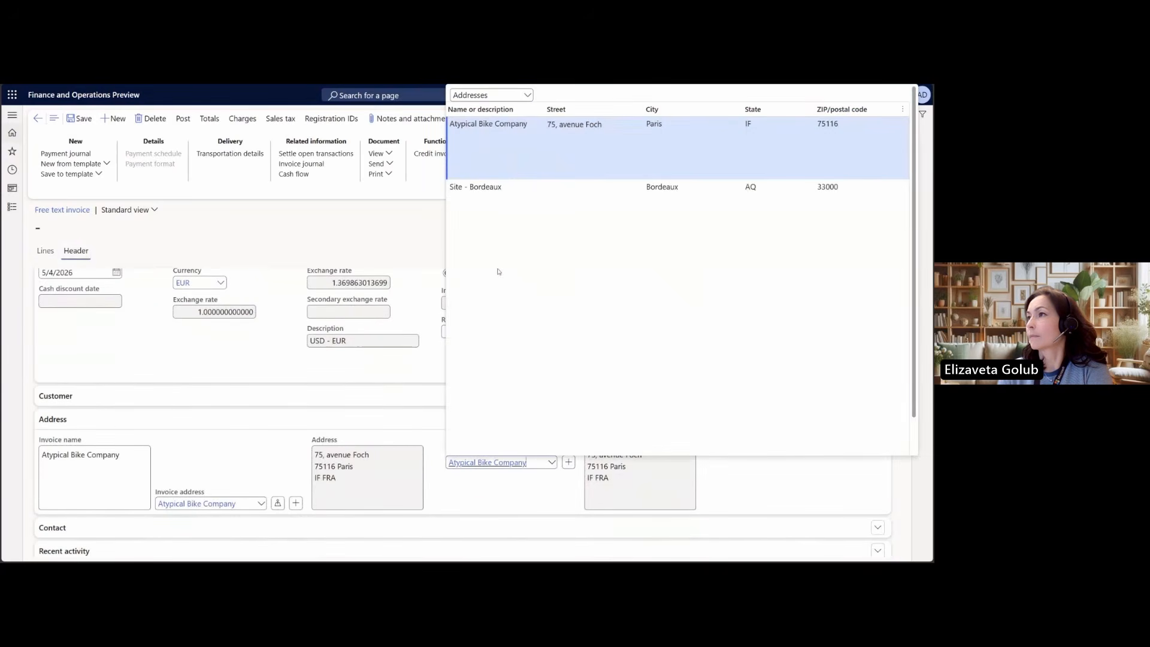
left_click(483, 209)
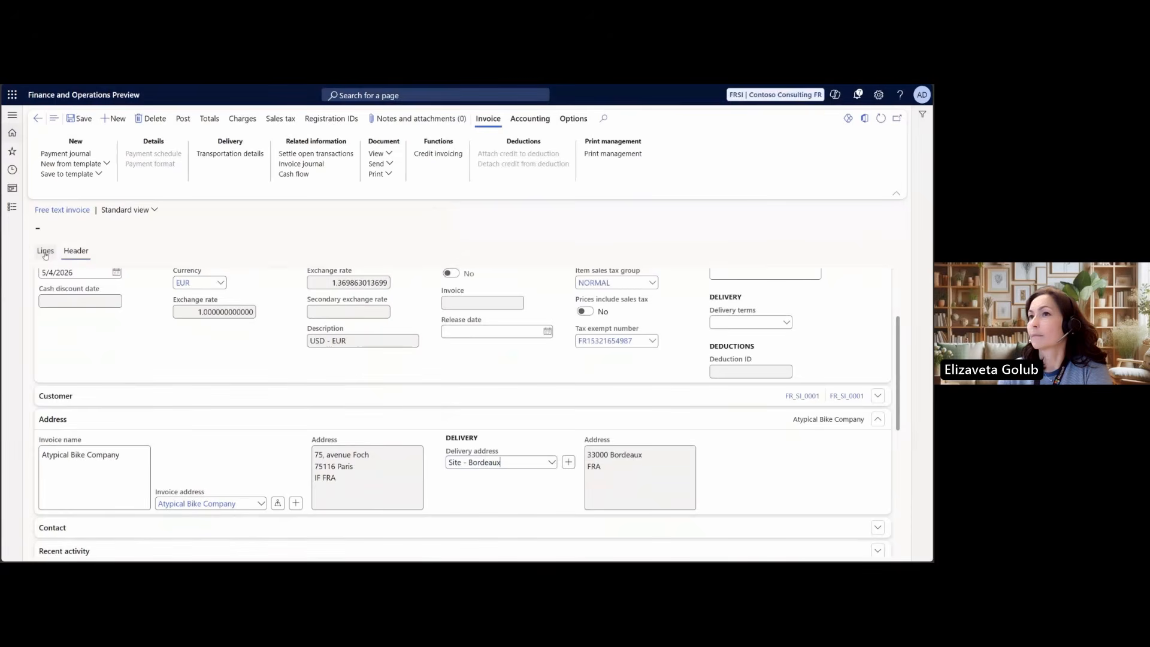
Fill in the invoice line with main account 706030, sales tax group VE-DOM and a unit price of 100
left_click(45, 250)
left_click(187, 499)
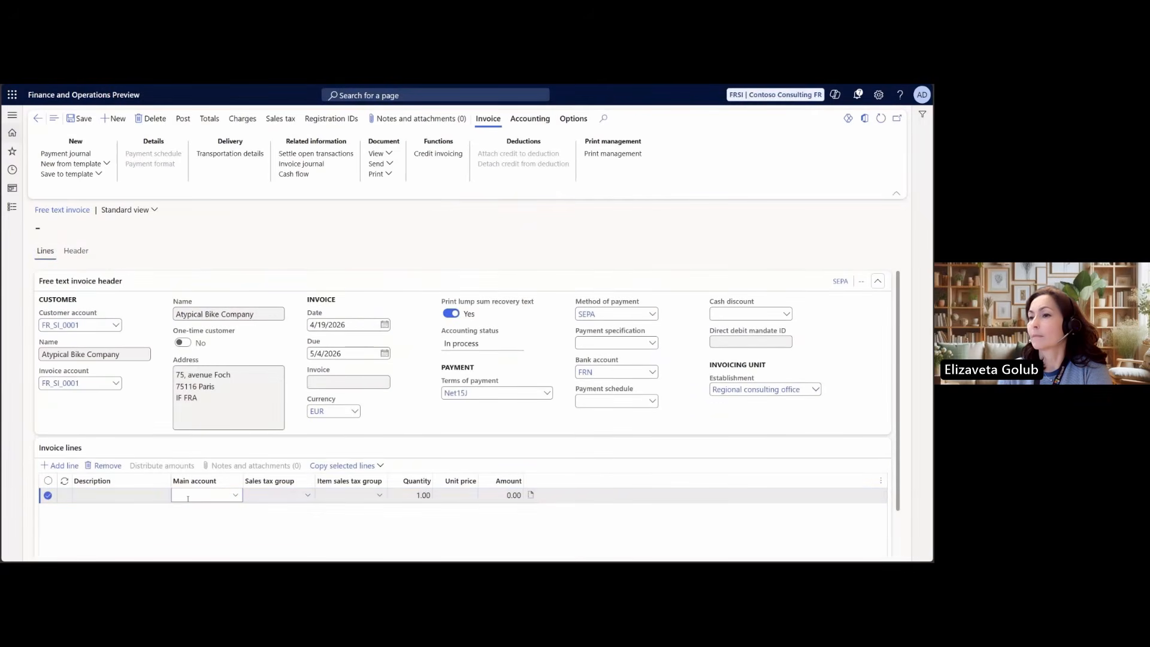
key("BackSpace")
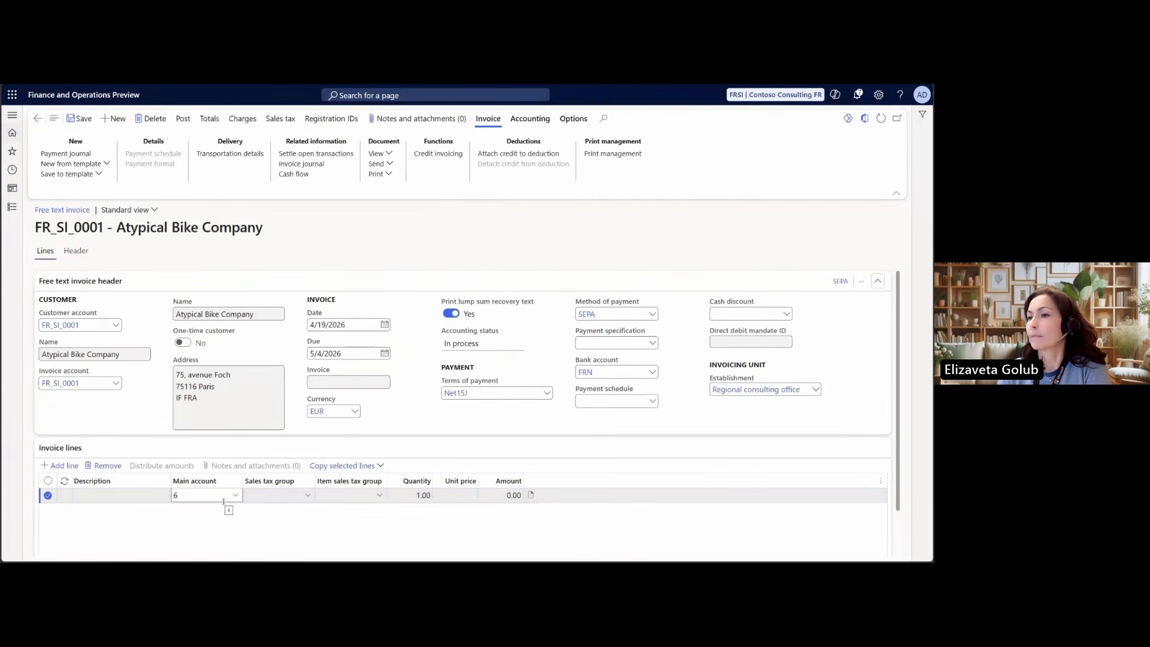
key("BackSpace")
type("706")
left_click(236, 495)
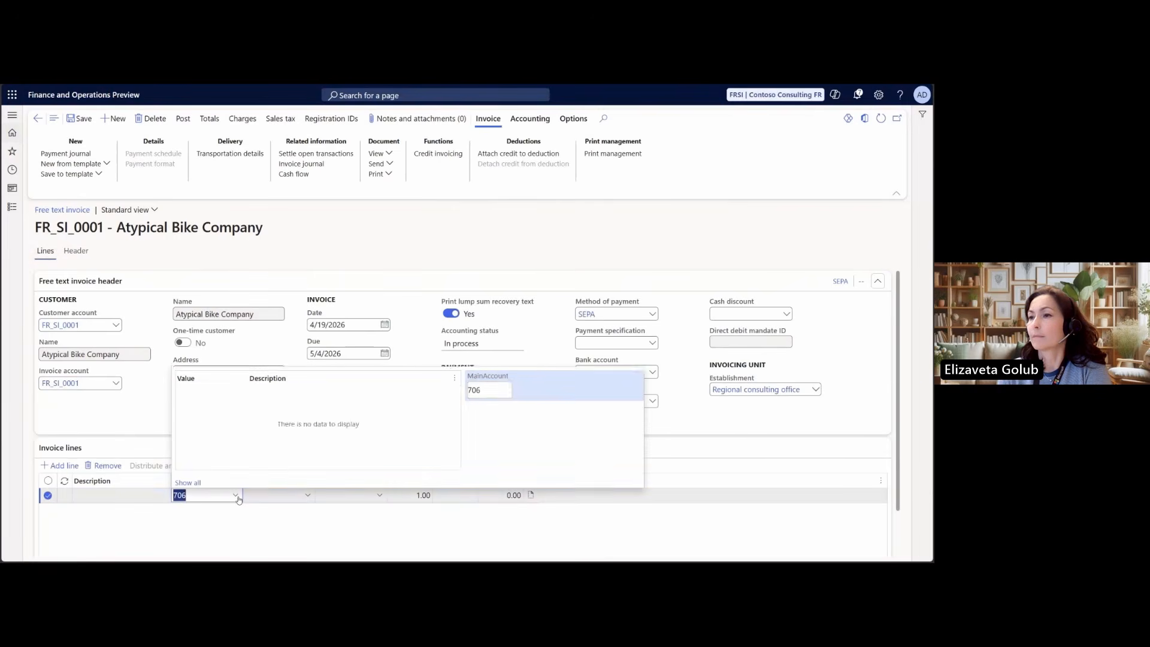
left_click(252, 405)
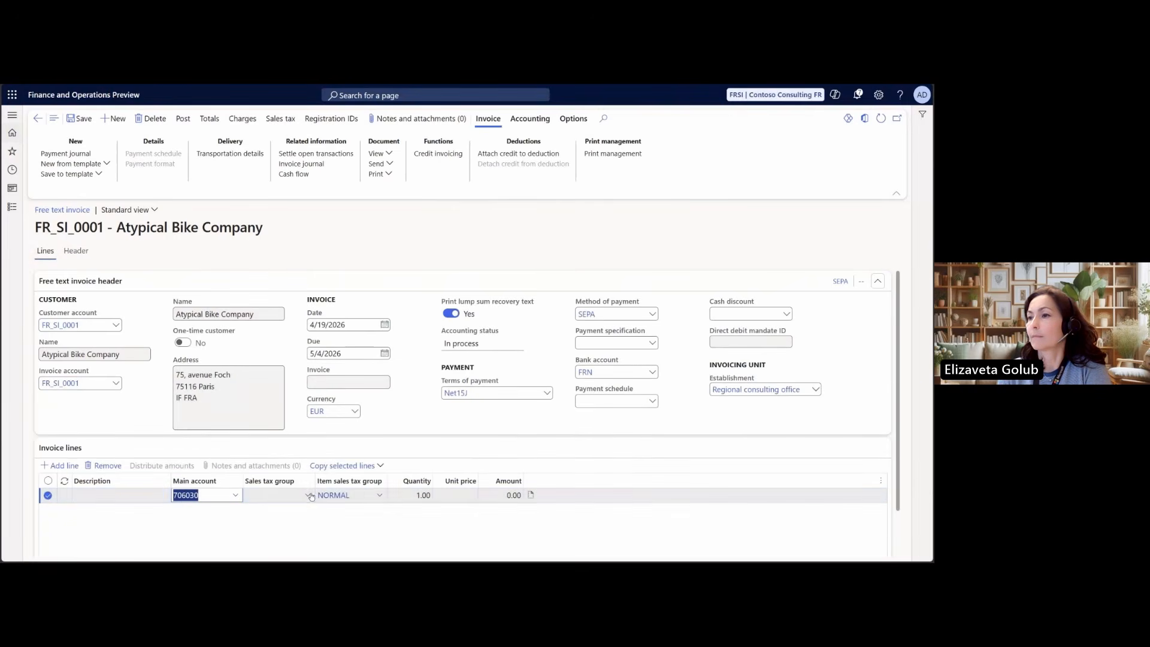
left_click(309, 495)
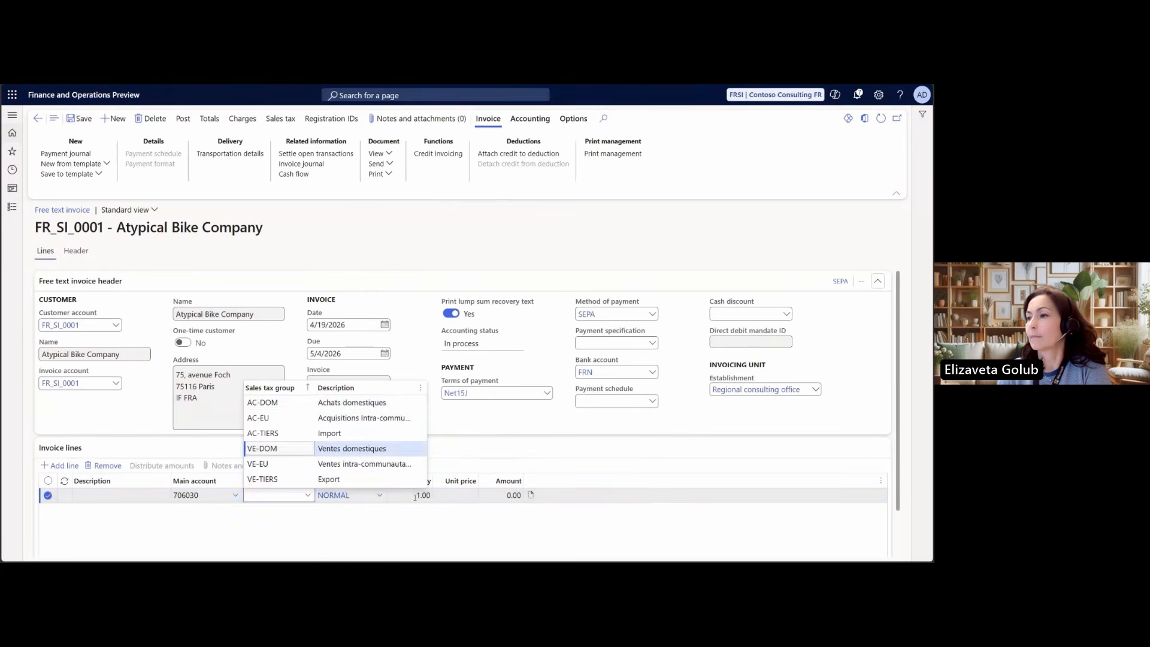
key("Return")
left_click(455, 496)
type("100")
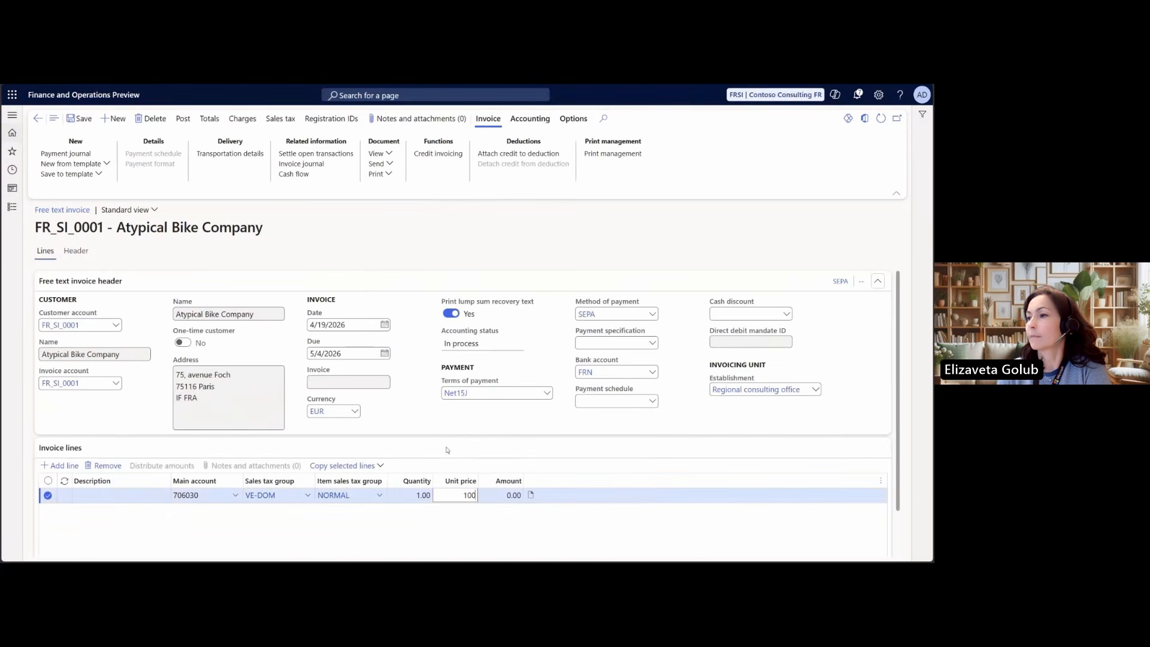
left_click(446, 450)
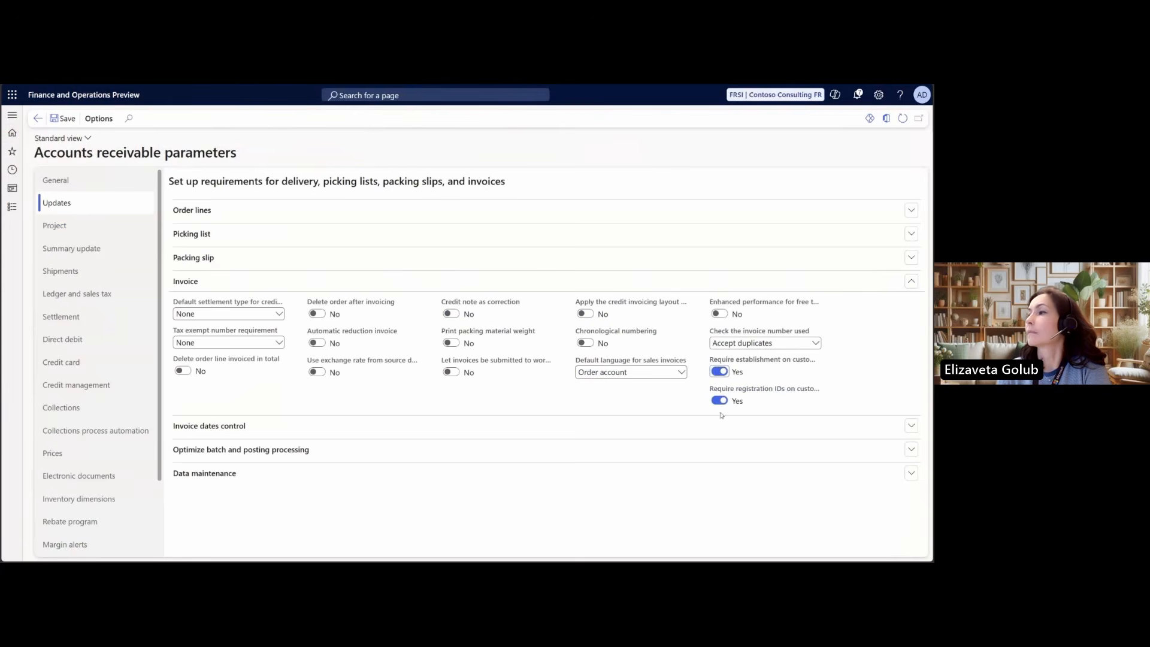
Check the registration ID requirement in the accounts receivable parameters and preview the registration IDs for the free text invoice
left_click(721, 401)
left_click(721, 402)
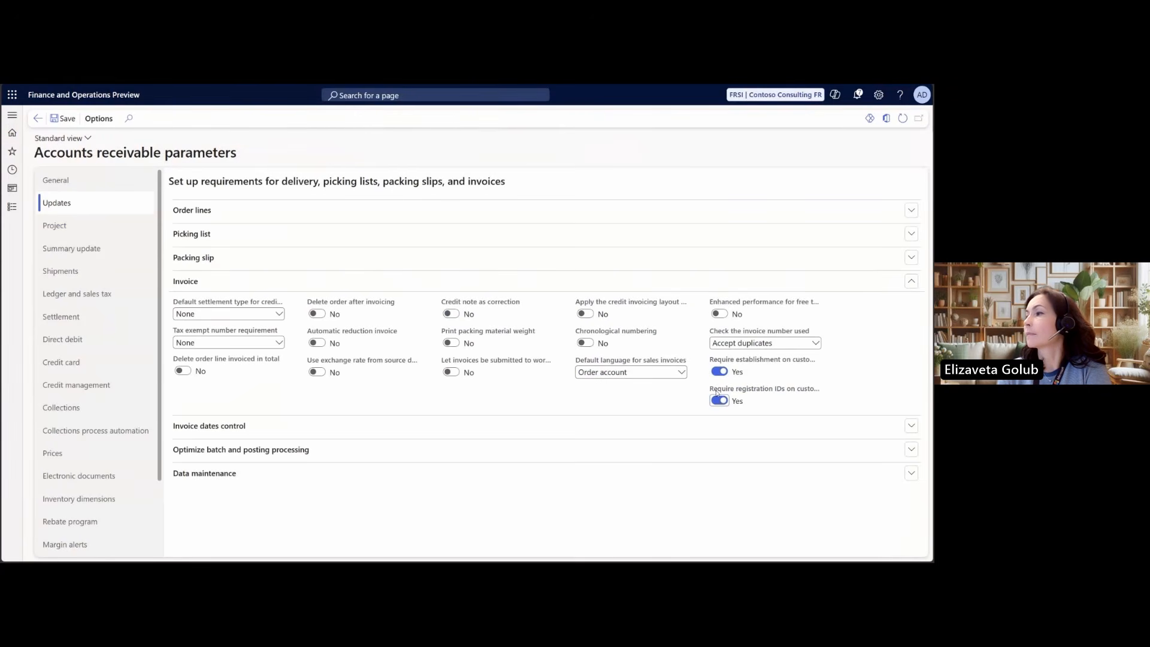
mouse_move(717, 393)
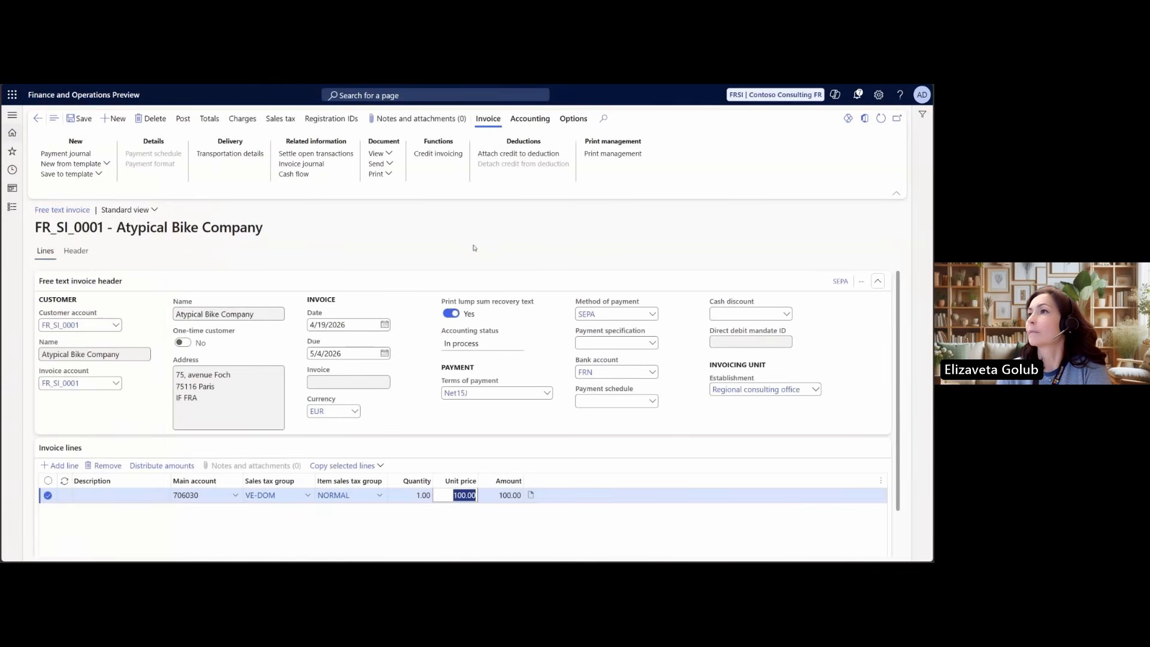
left_click(342, 120)
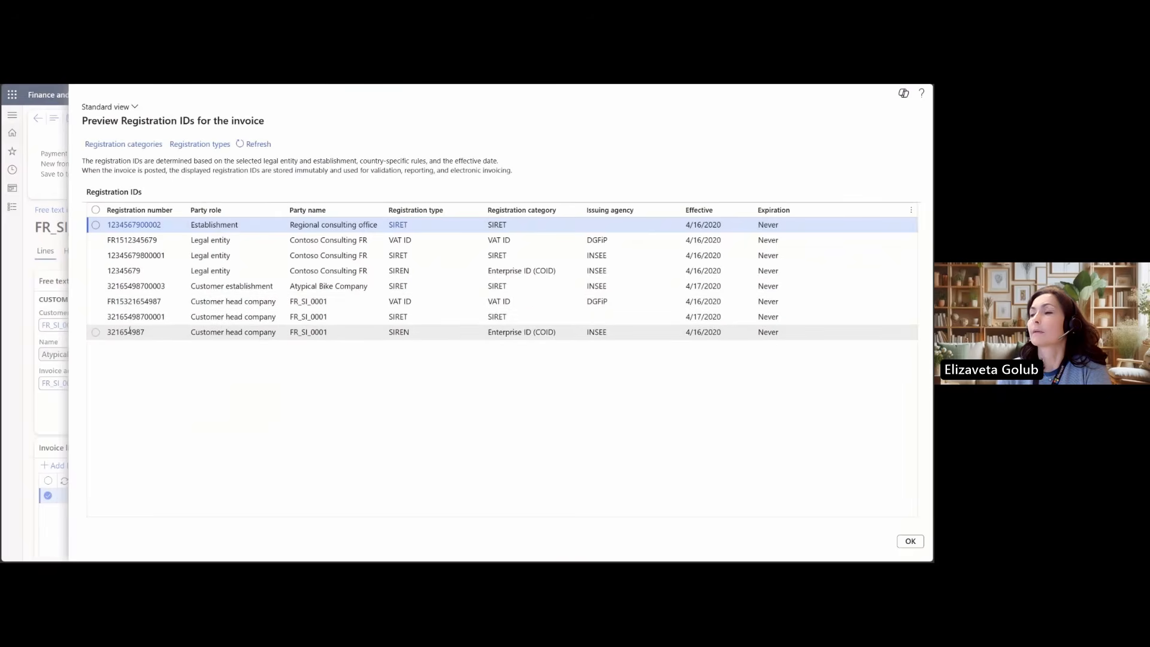
Examine the registration categories and the establishment, legal entity and customer entries in the registration ID preview, and close the preview
left_click(128, 145)
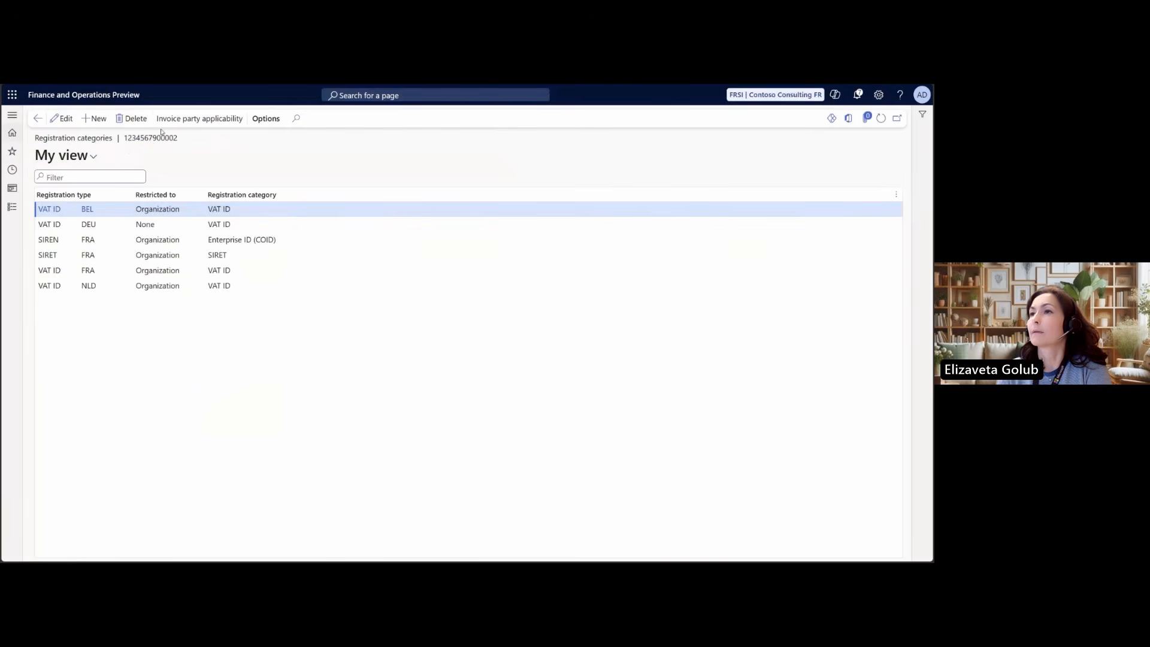
left_click(43, 119)
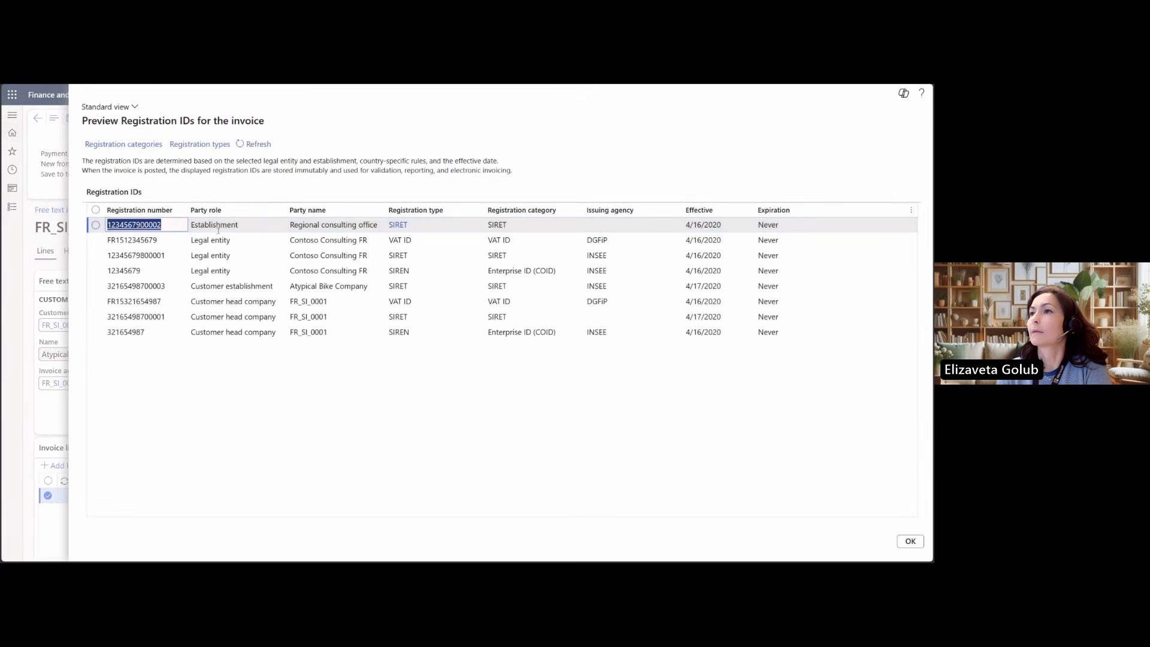
left_click(192, 225)
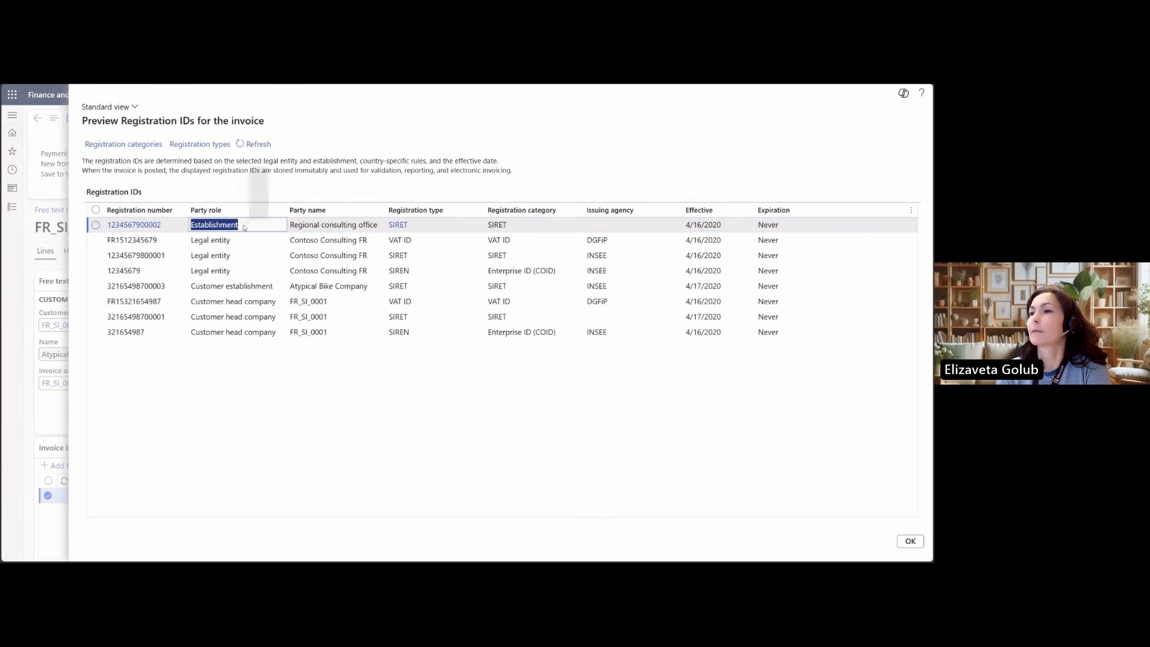
left_click_drag(292, 226, 385, 227)
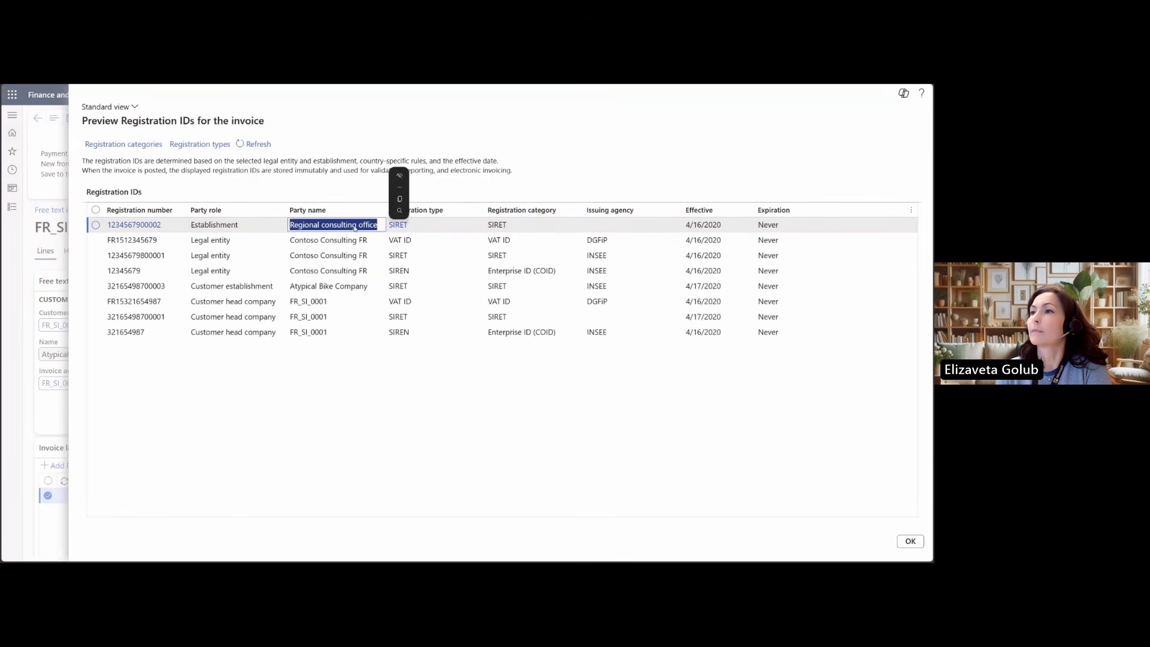
left_click(339, 241)
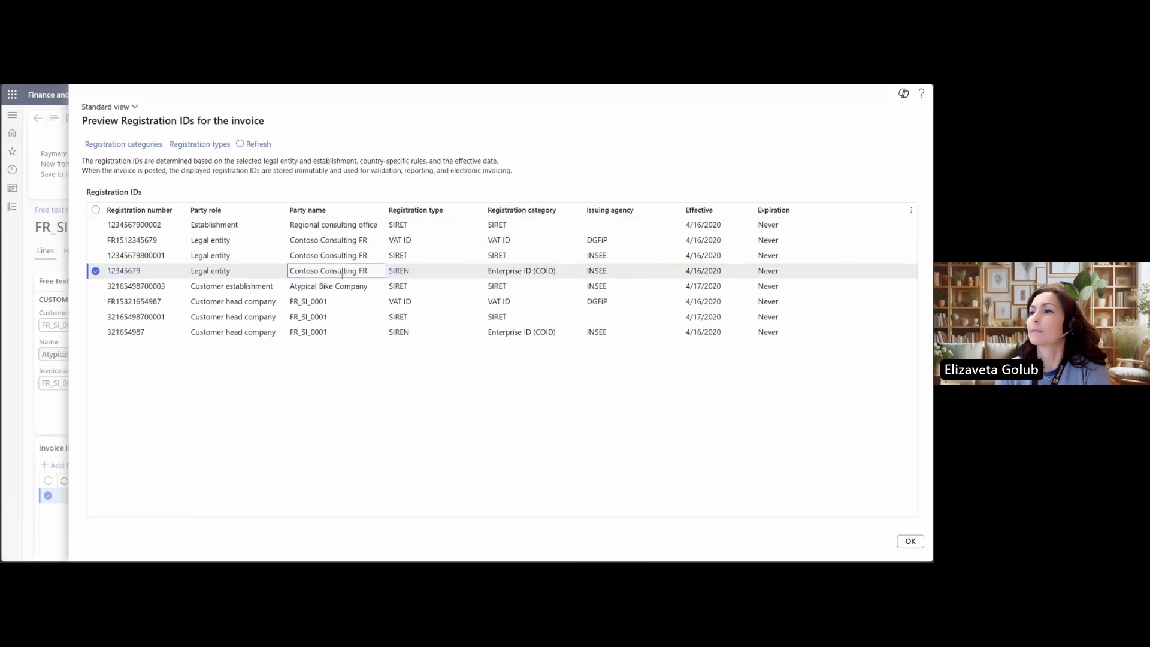
left_click(342, 261)
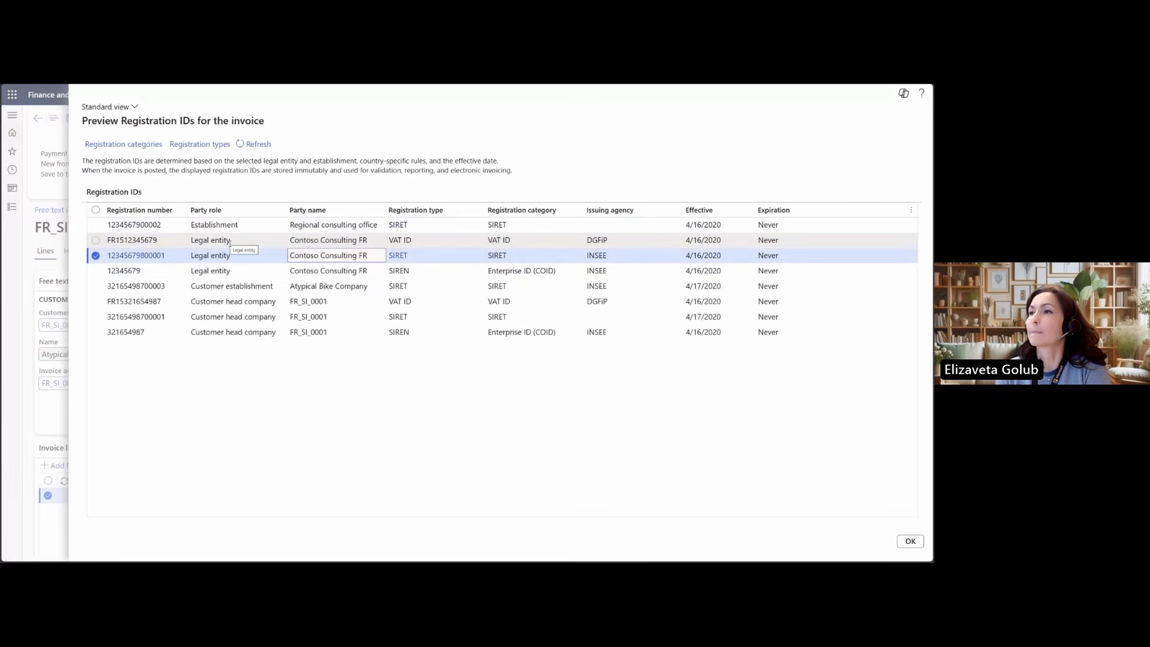
left_click(245, 286)
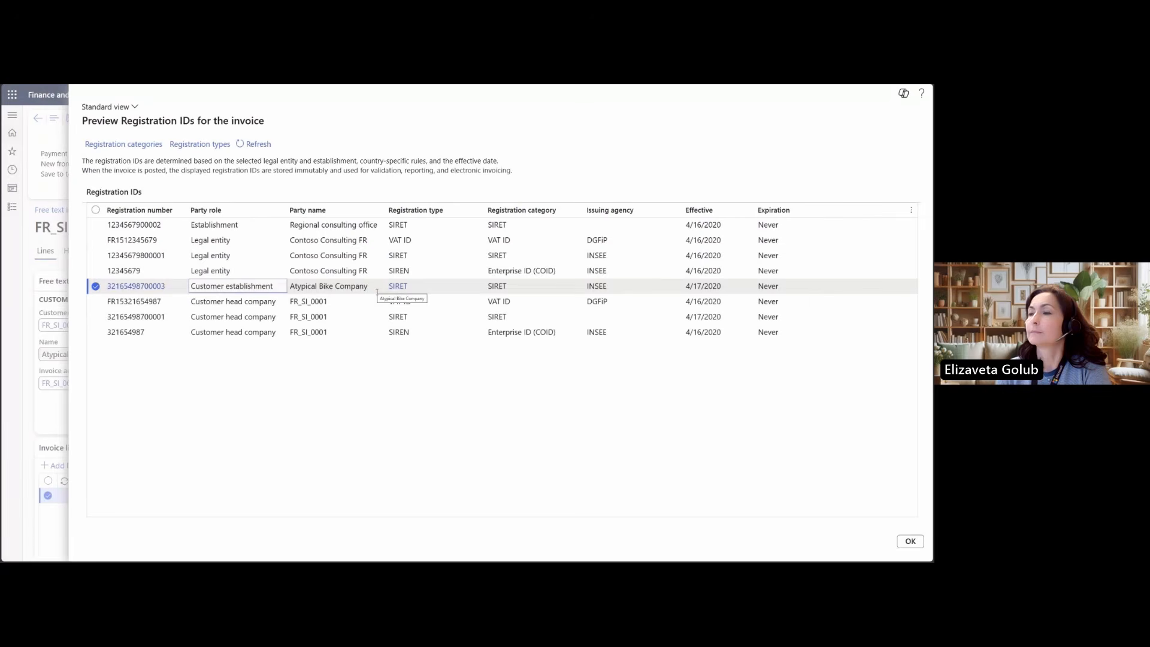
left_click(326, 302)
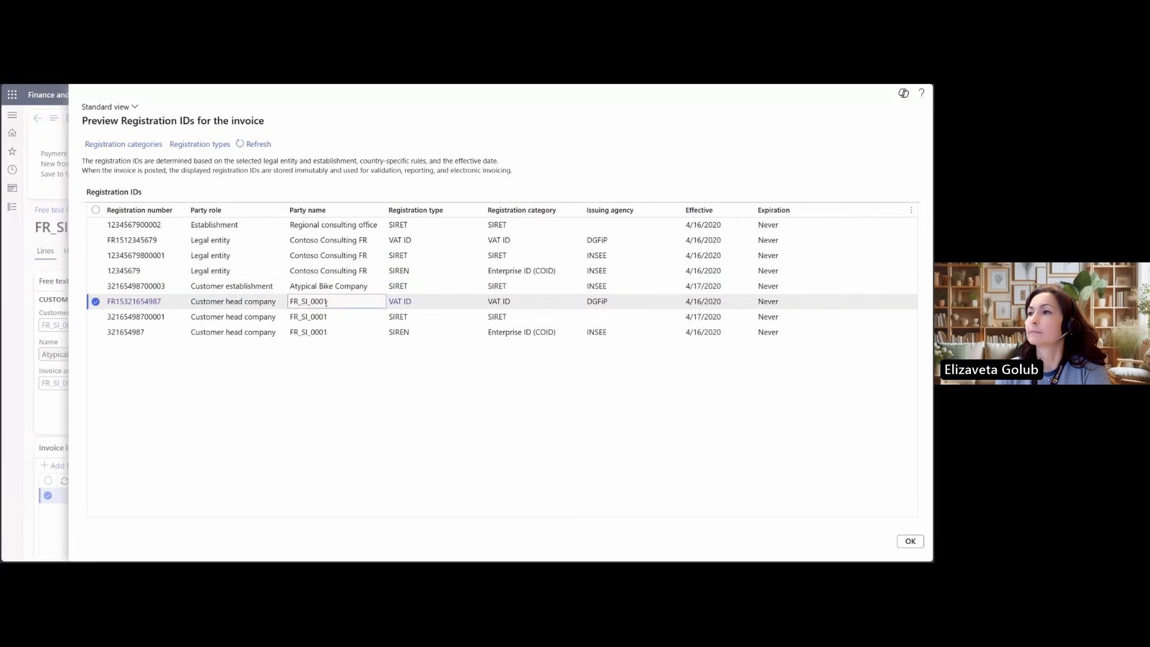
left_click(327, 317)
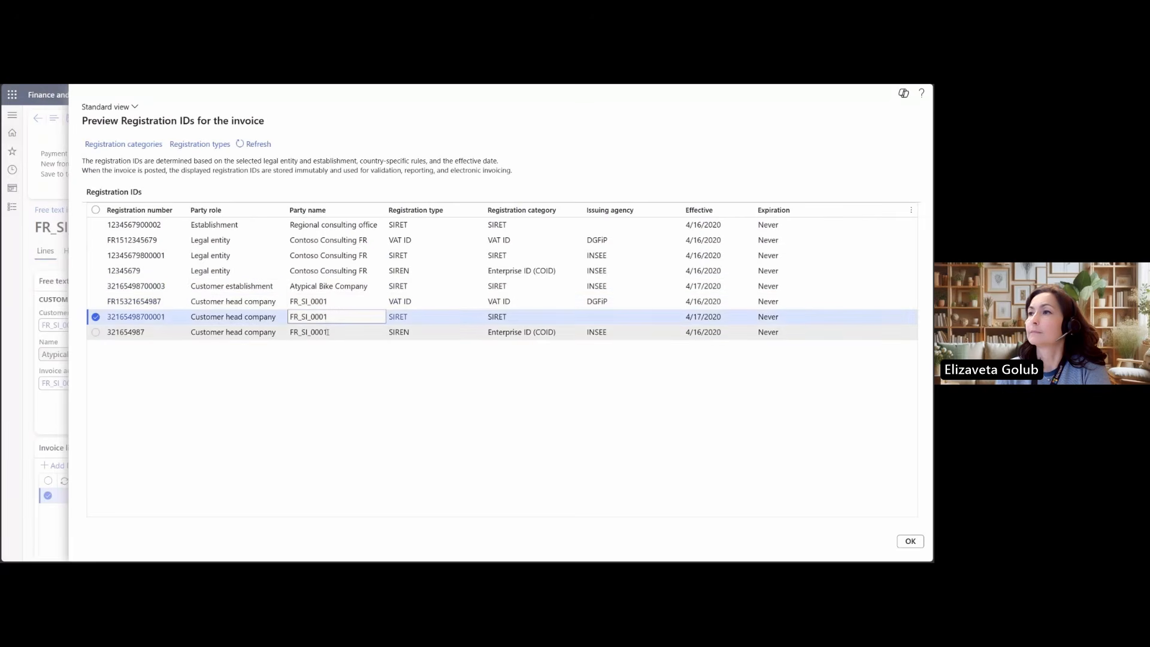
left_click(328, 333)
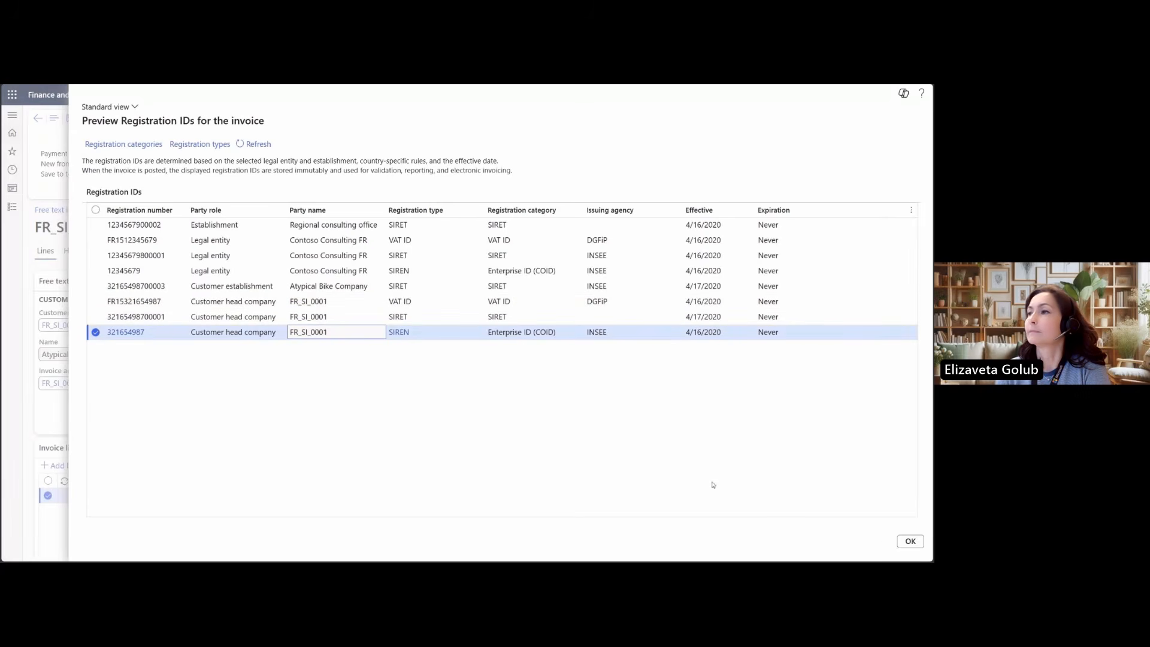
left_click(902, 543)
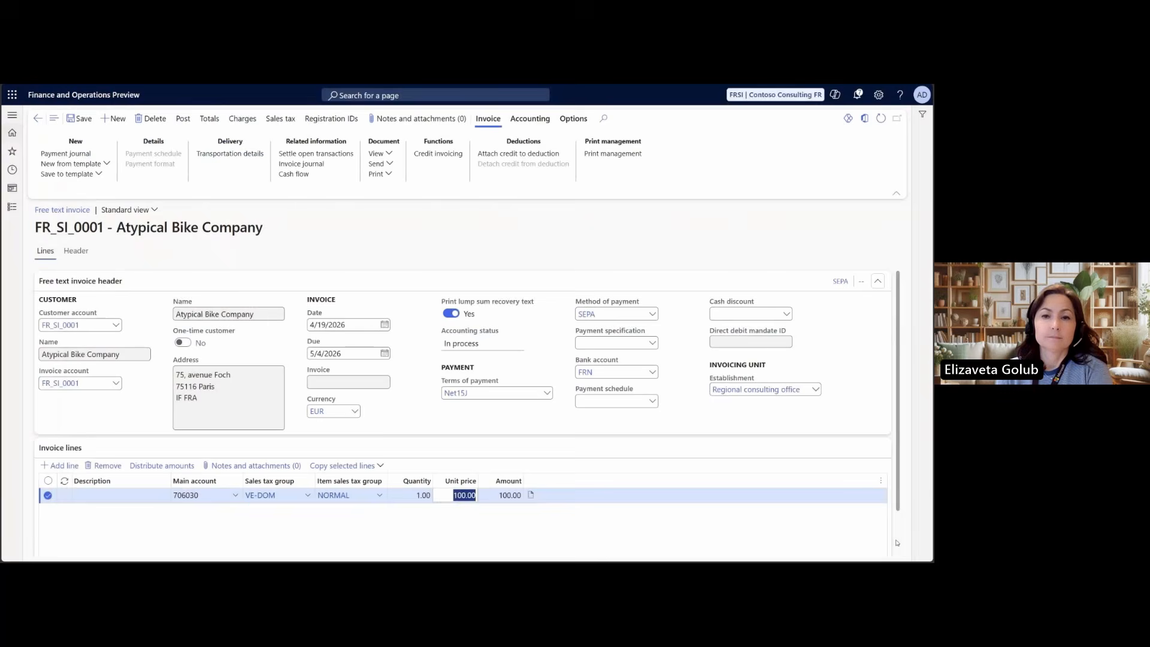
Post the free text invoice and check the registration IDs stored with it in the invoice journal
left_click(178, 121)
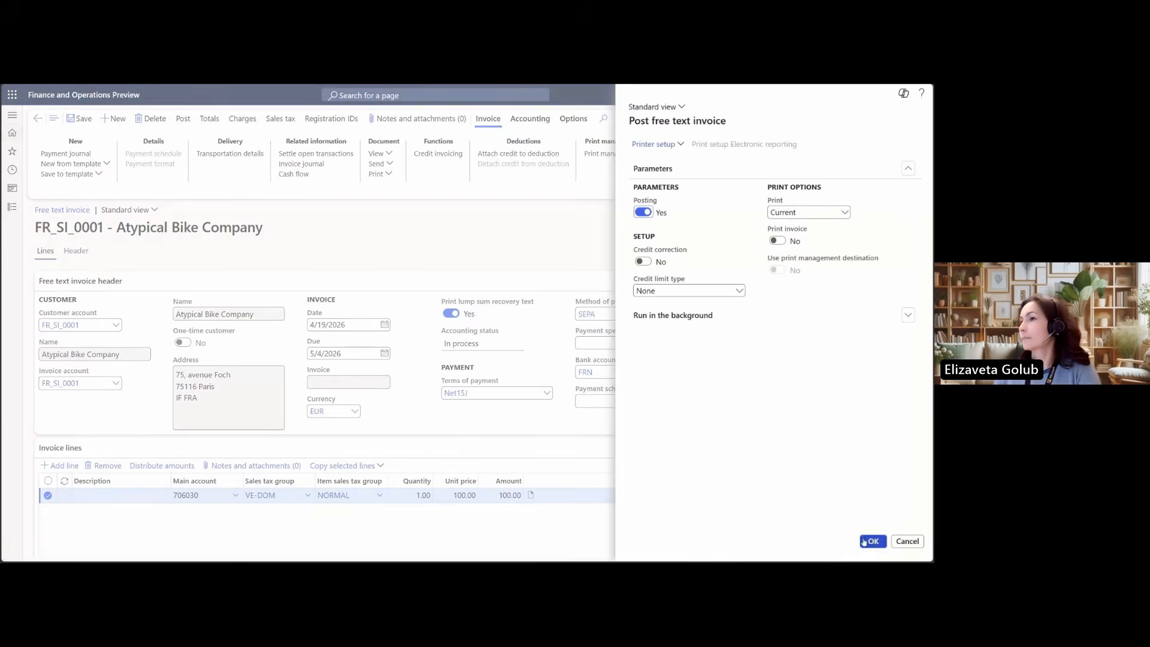
left_click(862, 541)
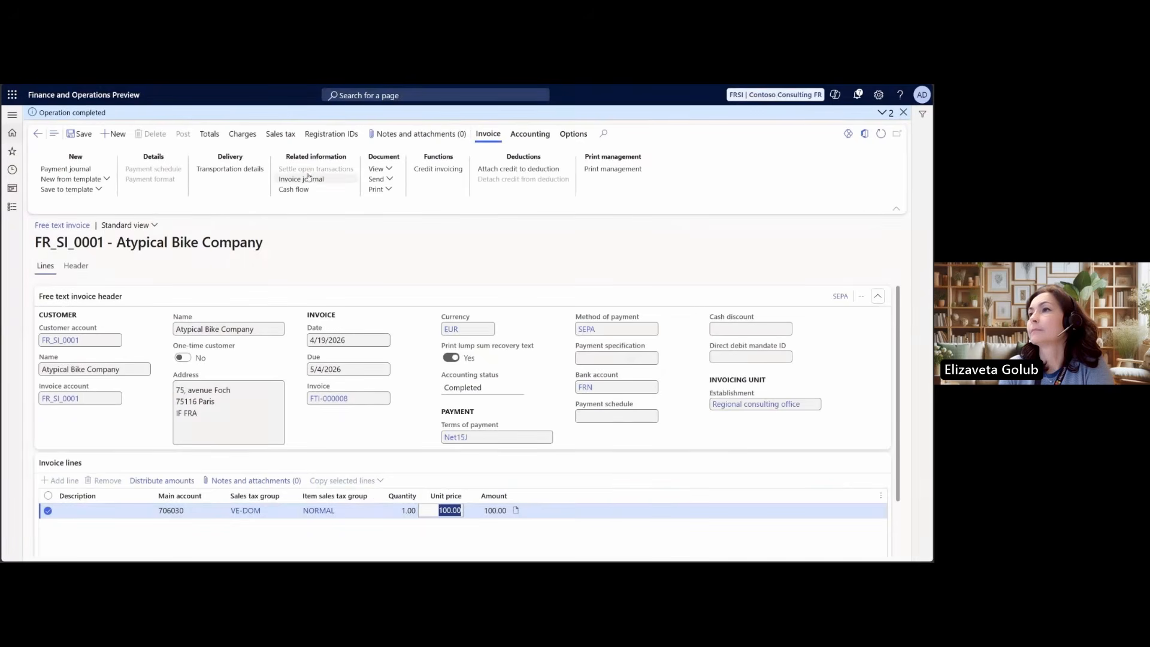
left_click(304, 180)
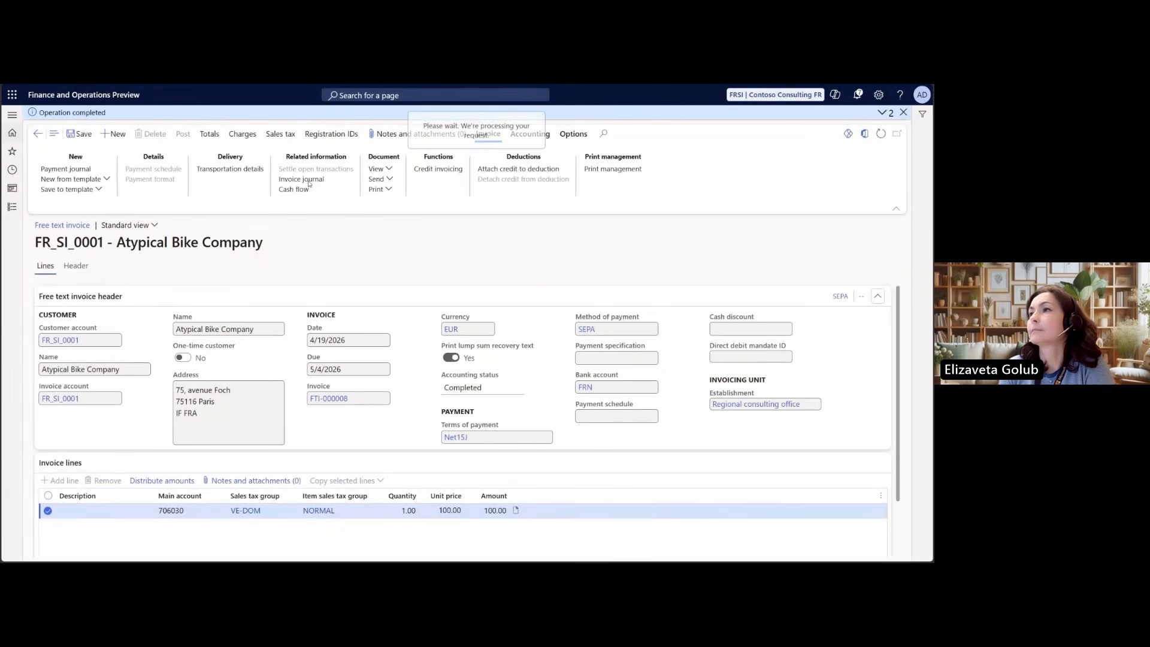
left_click(295, 120)
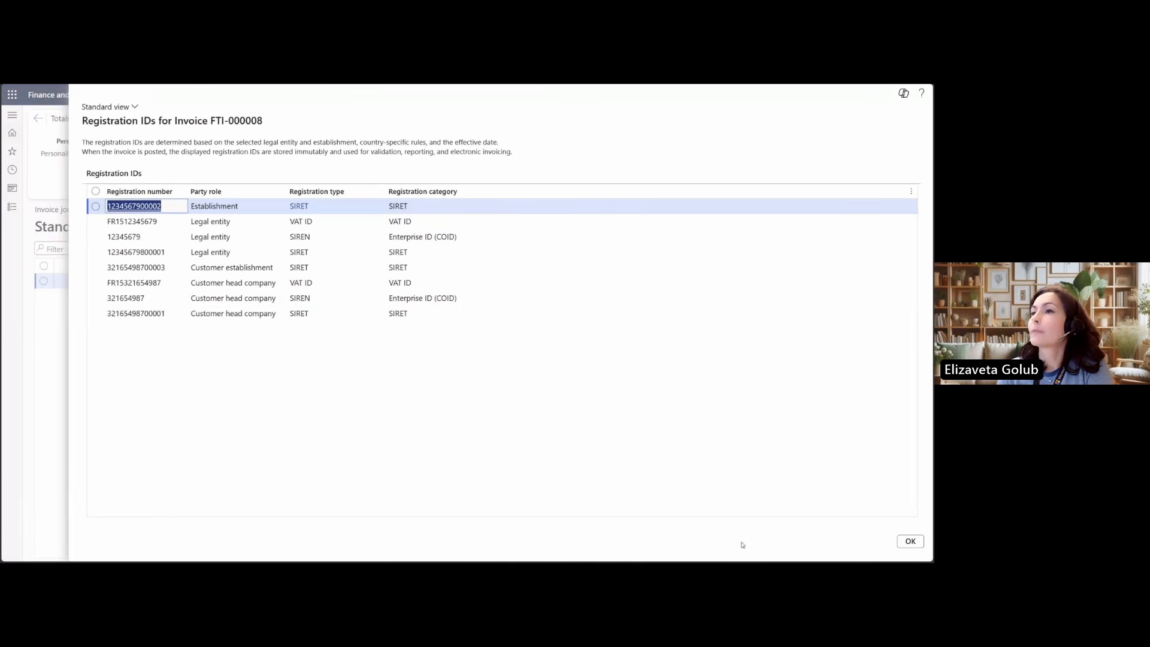
left_click(910, 541)
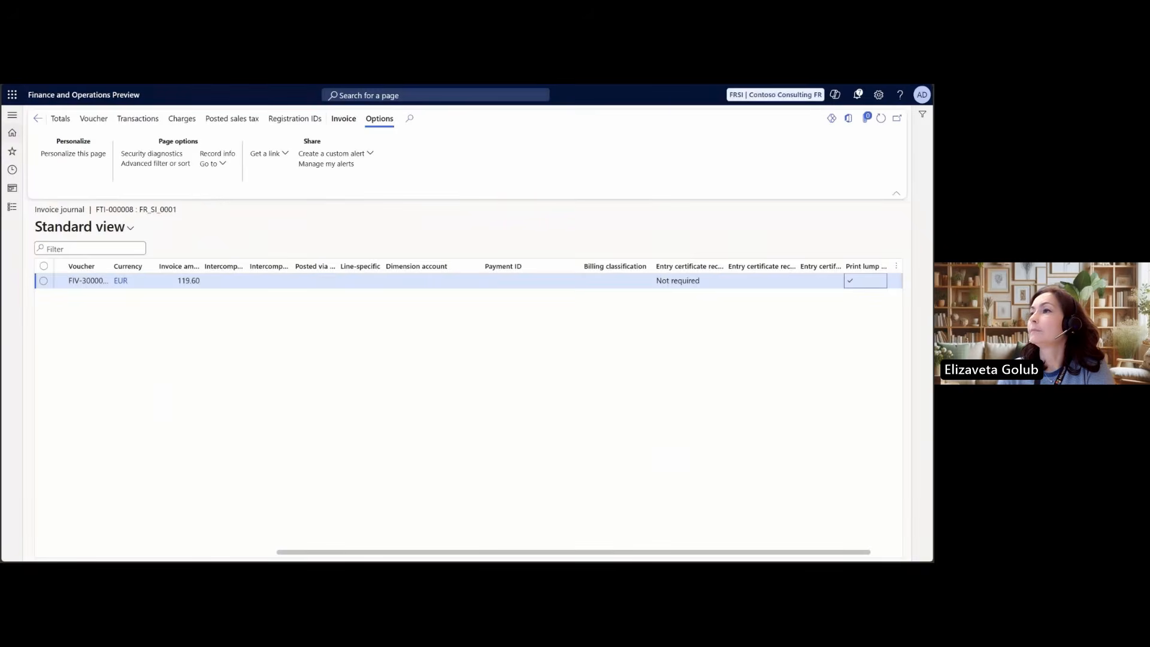
Switch to the pending vendor invoices page and create a new vendor invoice for Accessories Network
key("ctrl+Tab")
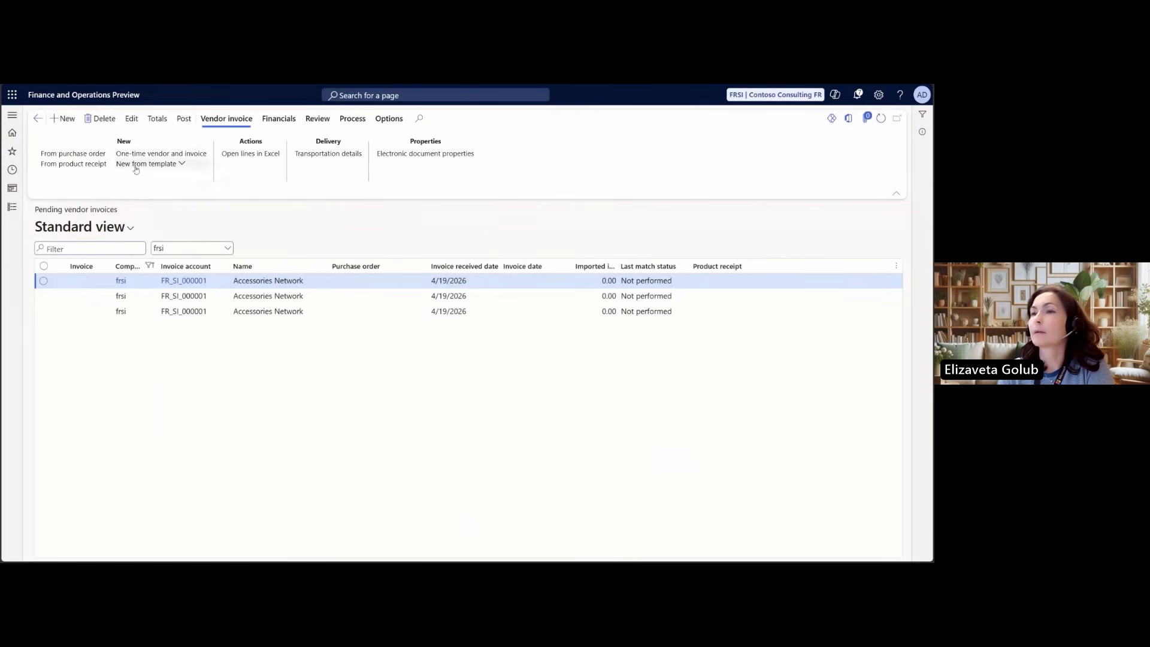
left_click_drag(33, 210, 122, 216)
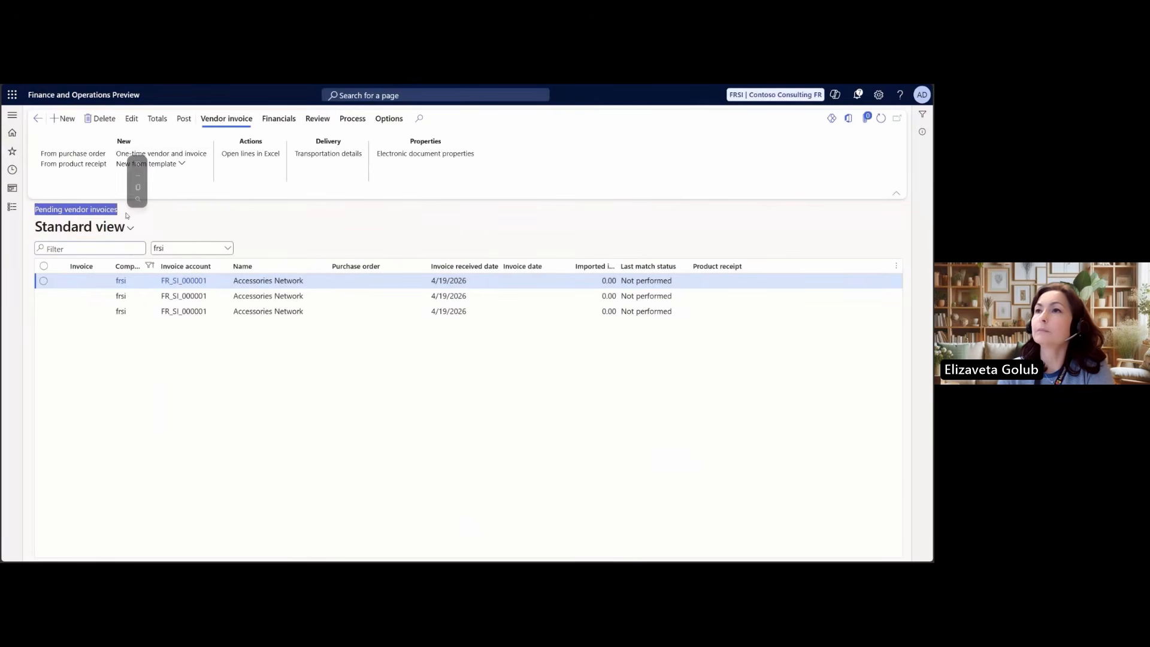
left_click(70, 122)
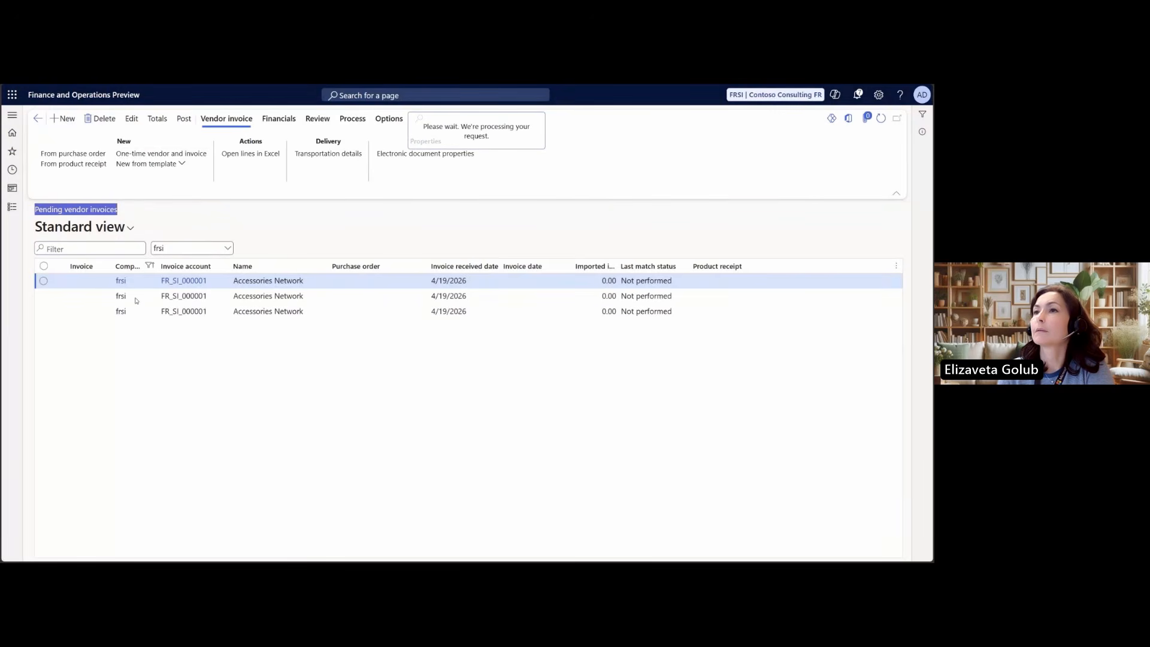
left_click(115, 355)
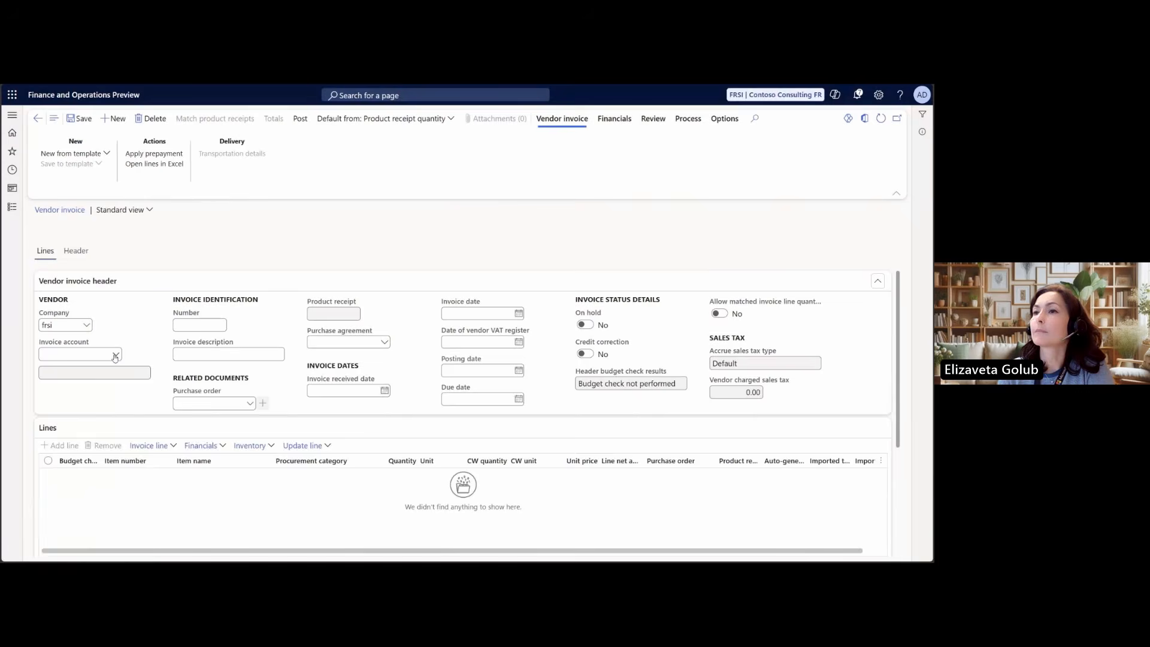
left_click(100, 384)
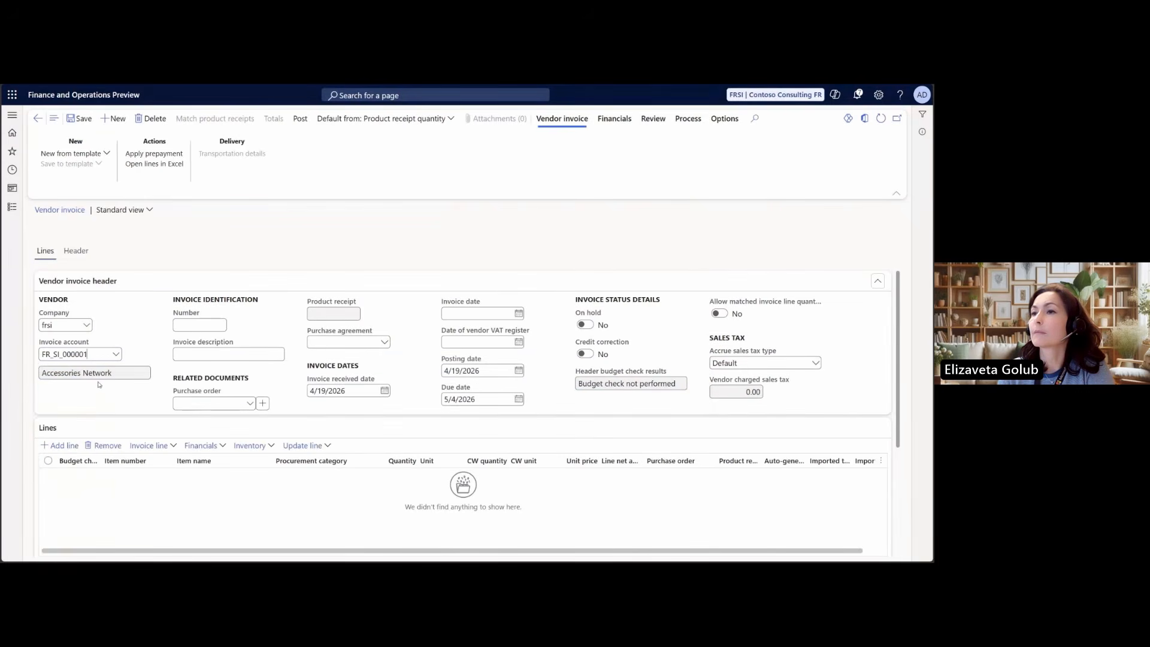
Set the BusinessUnit financial dimension in the vendor invoice header to 254, Operations back-office site
left_click(86, 253)
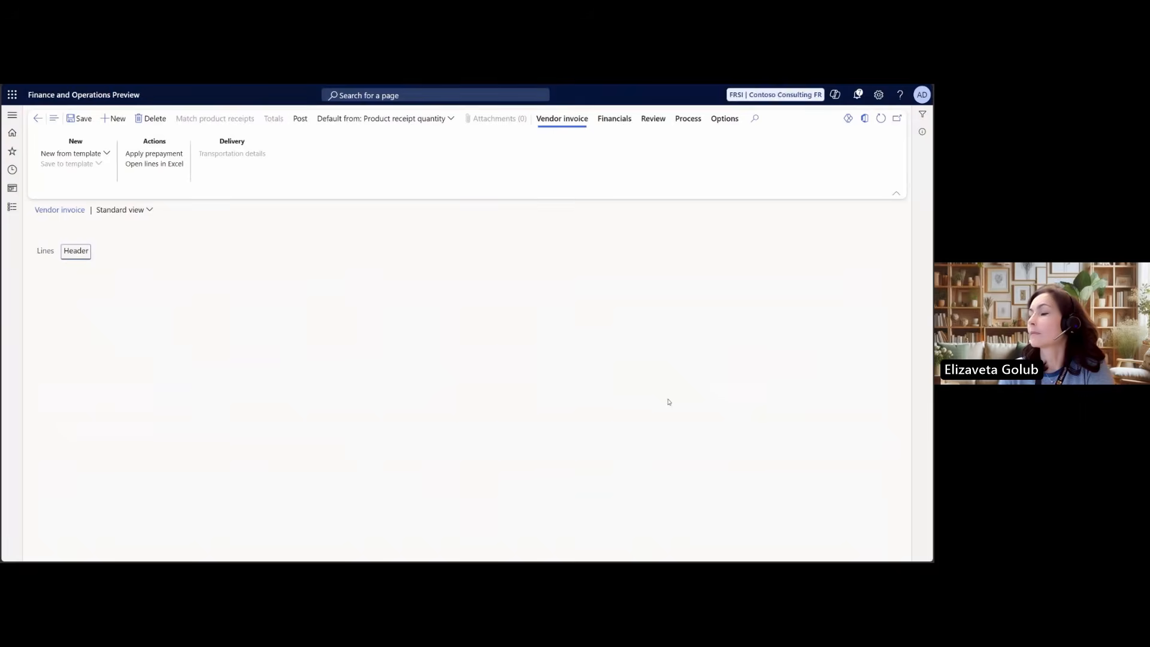
scroll(669, 402, "down", 4)
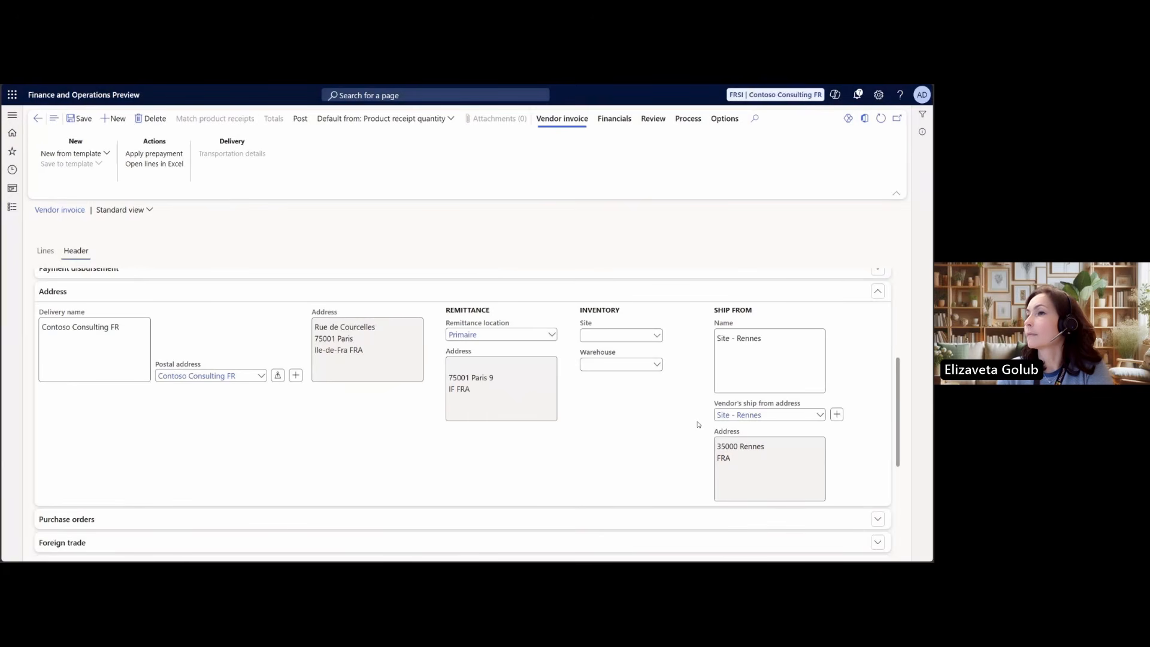
scroll(698, 425, "down", 1)
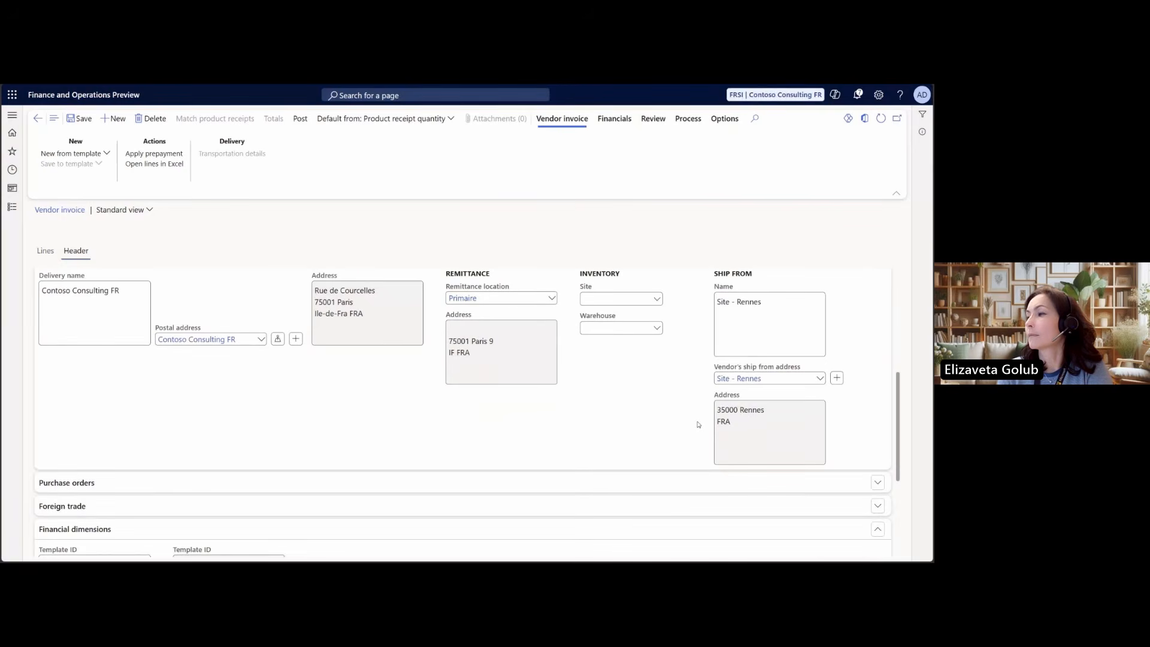
scroll(698, 425, "down", 5)
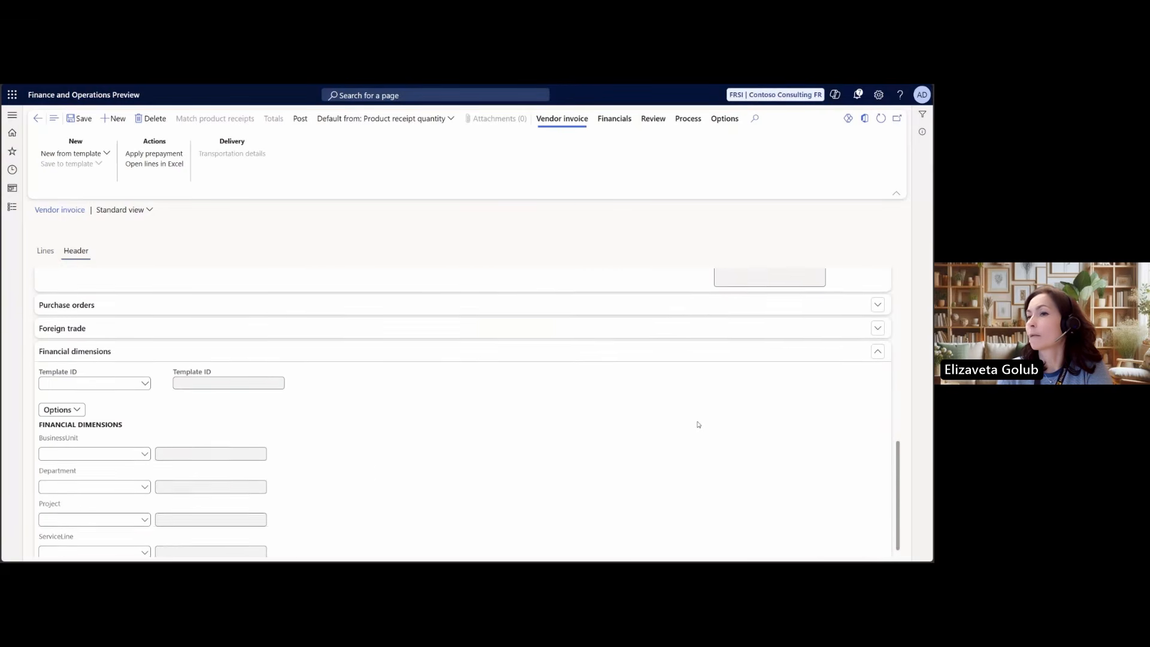
left_click(79, 450)
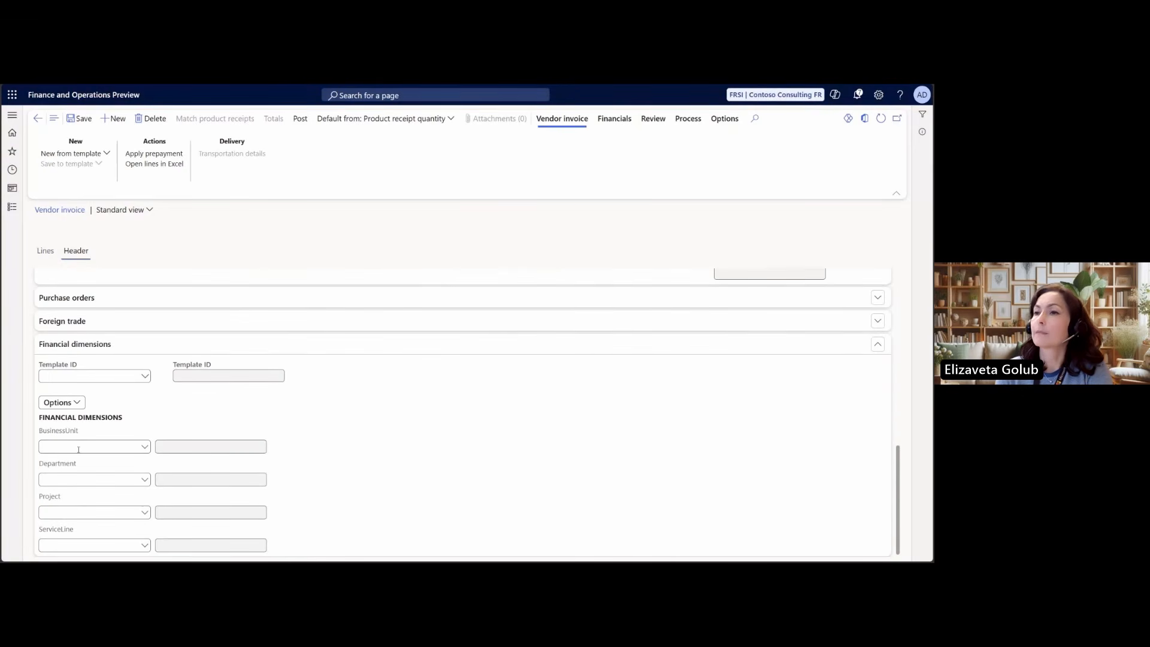
left_click(145, 447)
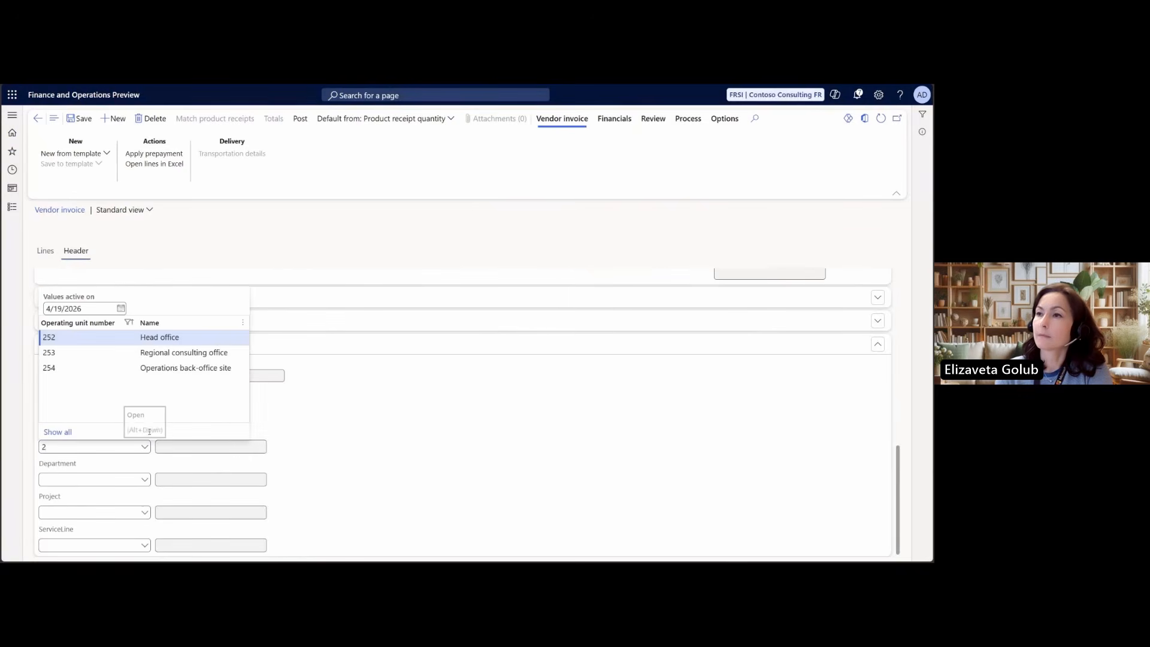
left_click(95, 371)
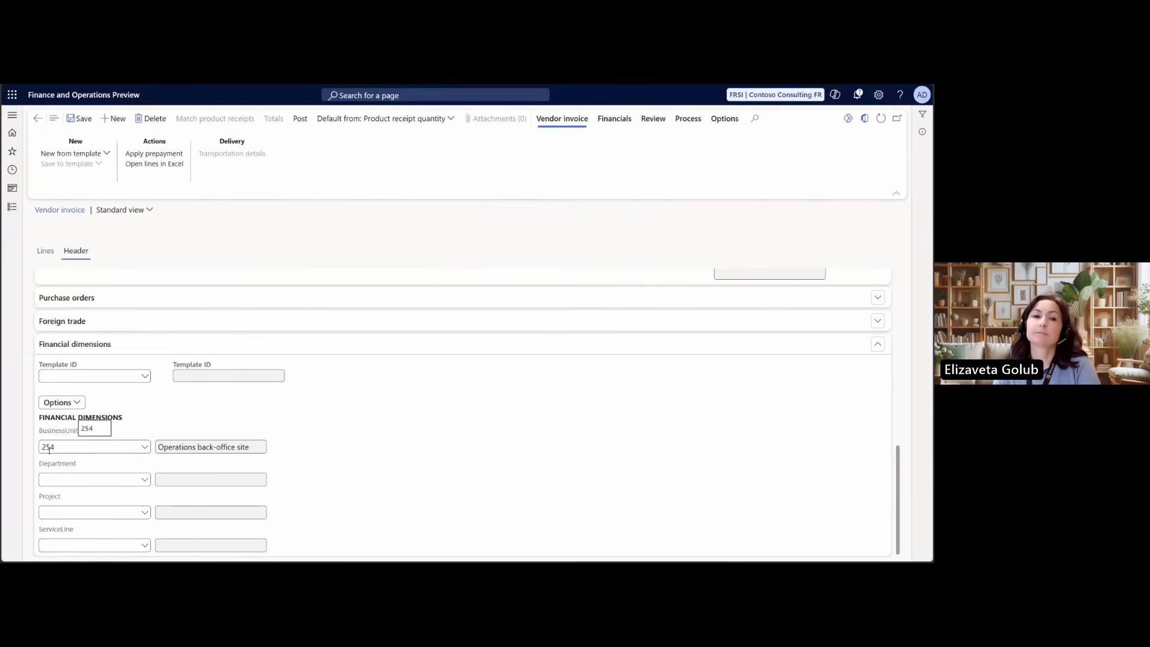
Add a vendor invoice line for item S0020, Hardware: Tablet
left_click(46, 251)
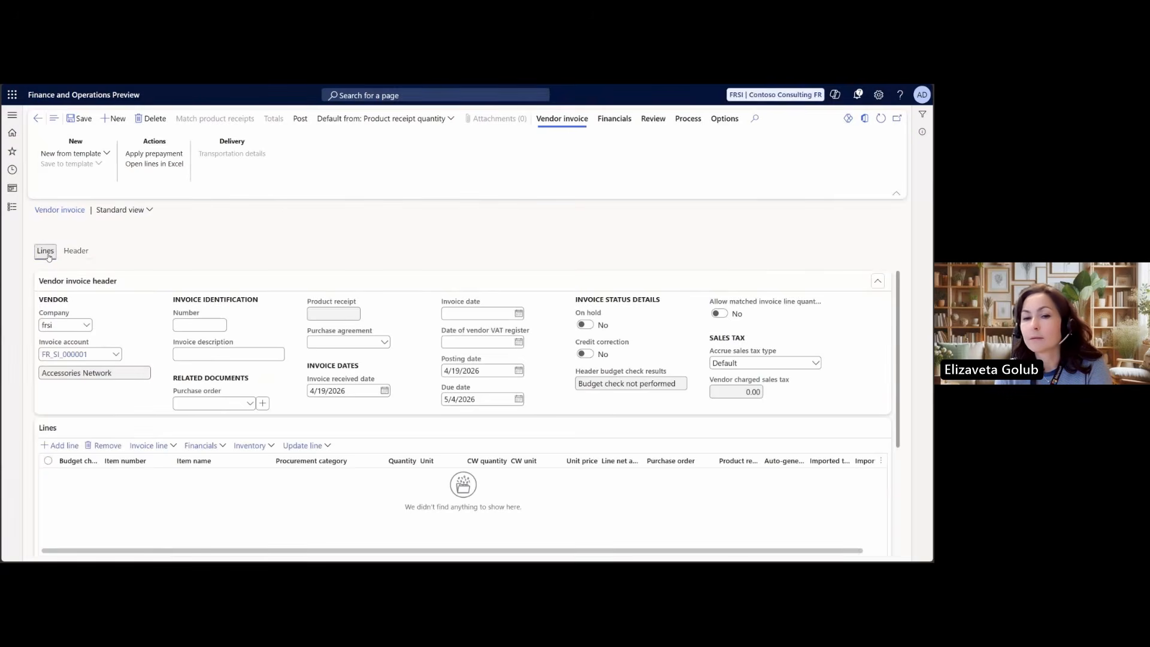
left_click(69, 446)
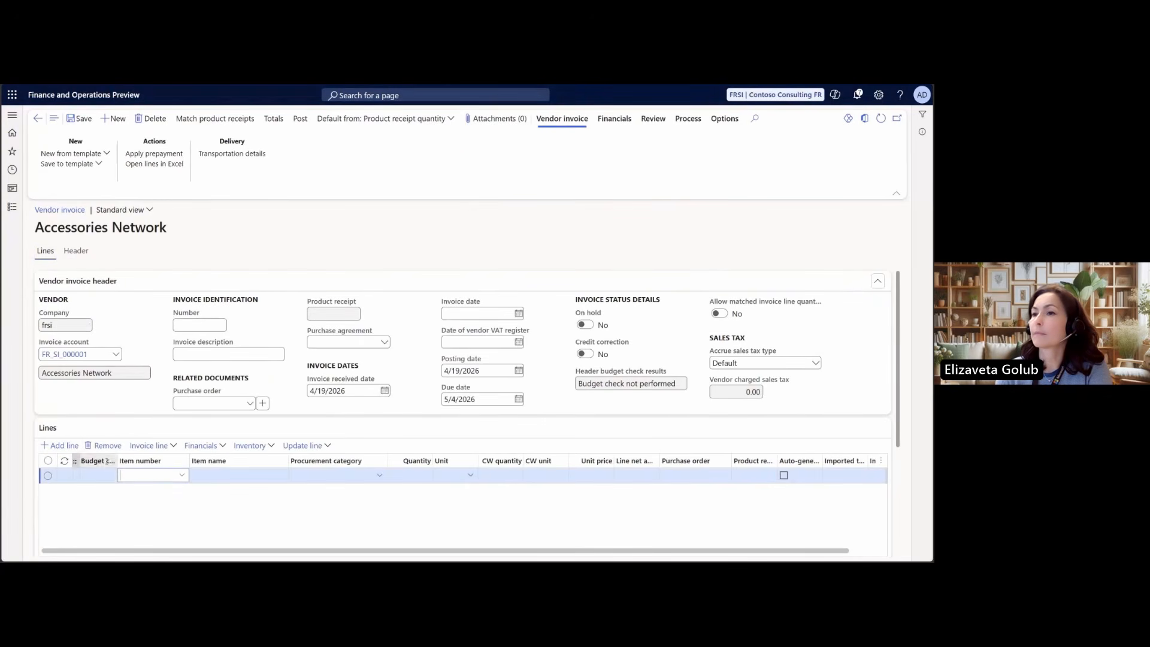
left_click(183, 476)
scroll(222, 443, "down", 5)
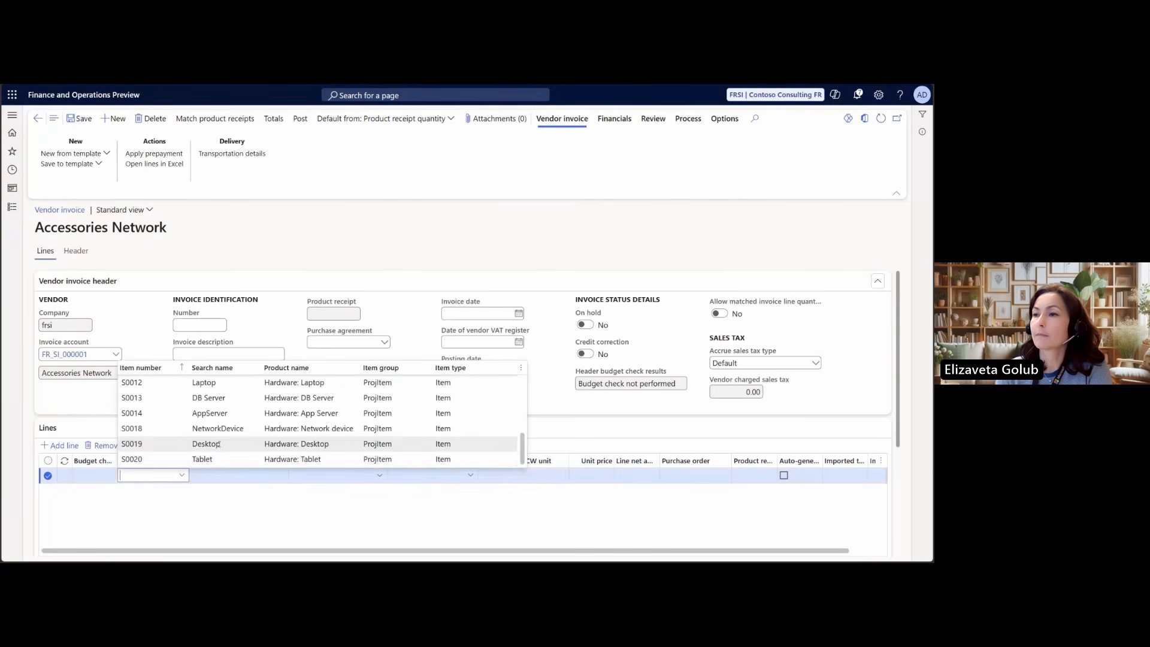
left_click(220, 461)
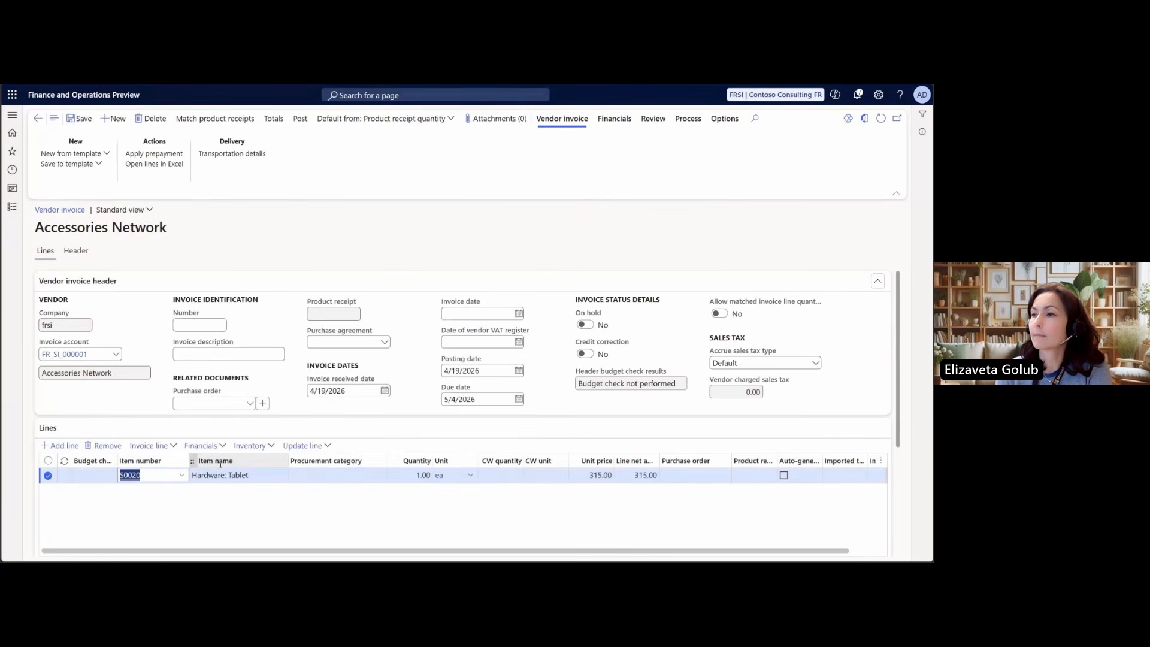
Set the storage site of the Hardware: Tablet invoice line to Regional consulting office
scroll(224, 464, "down", 3)
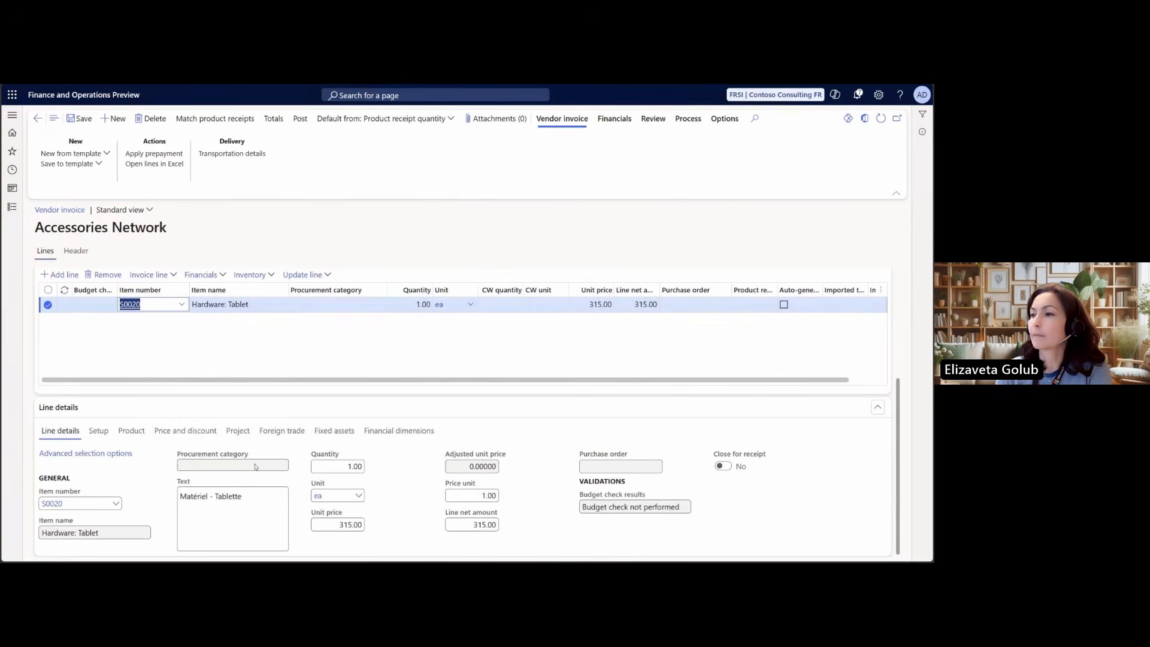
left_click(123, 435)
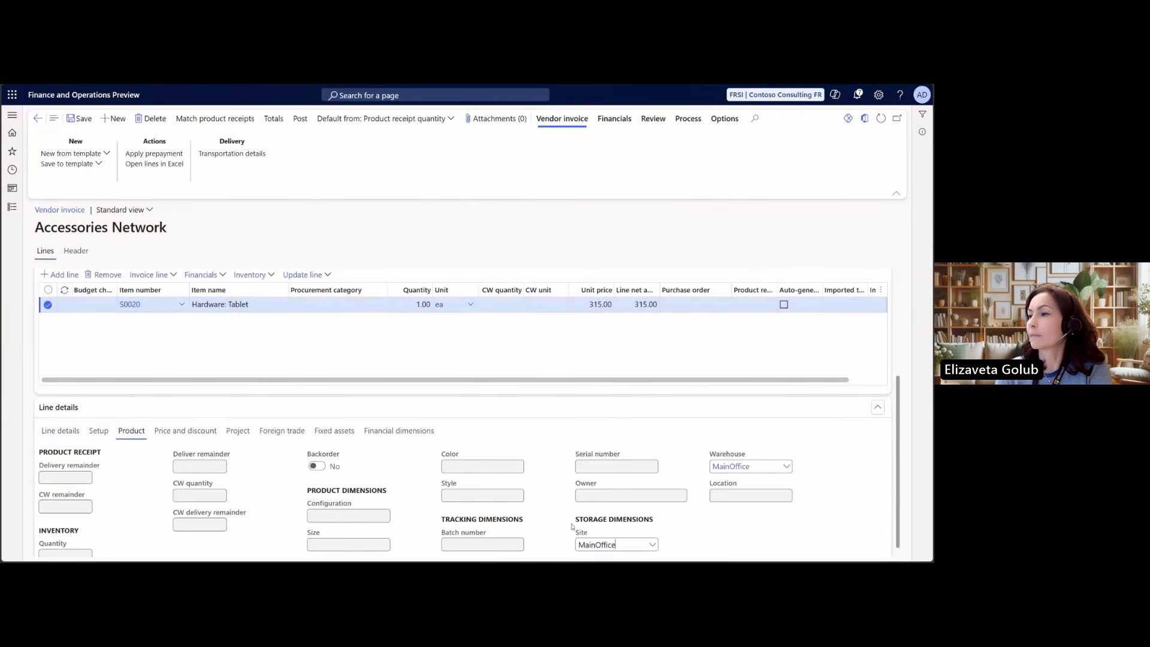
left_click(652, 534)
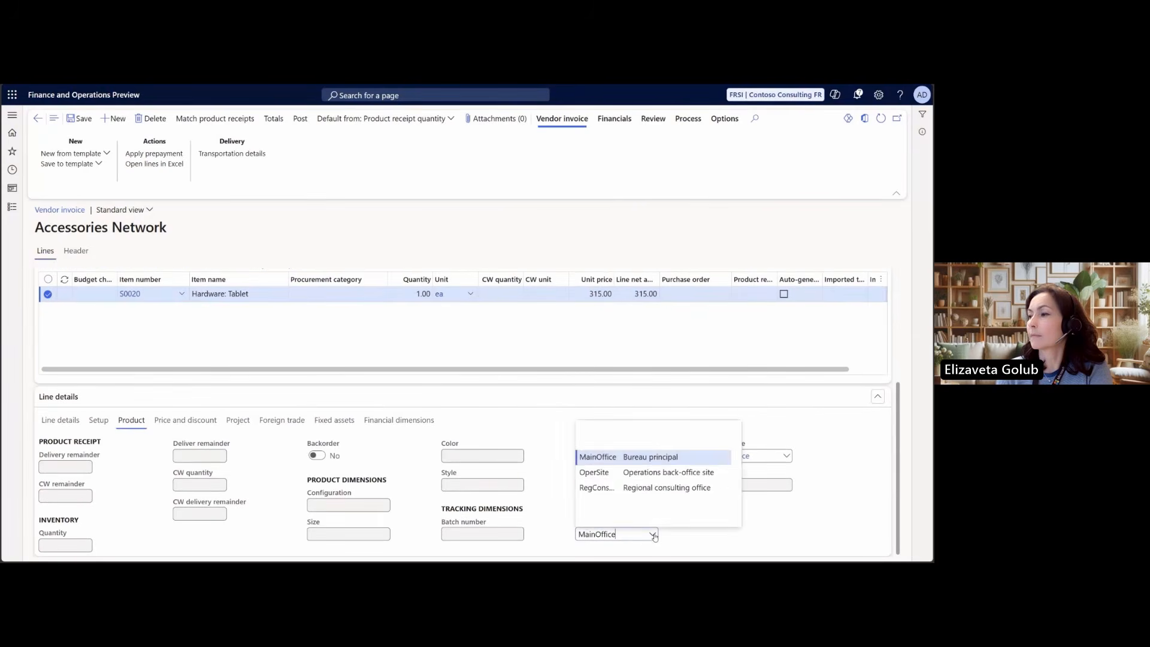
left_click(612, 488)
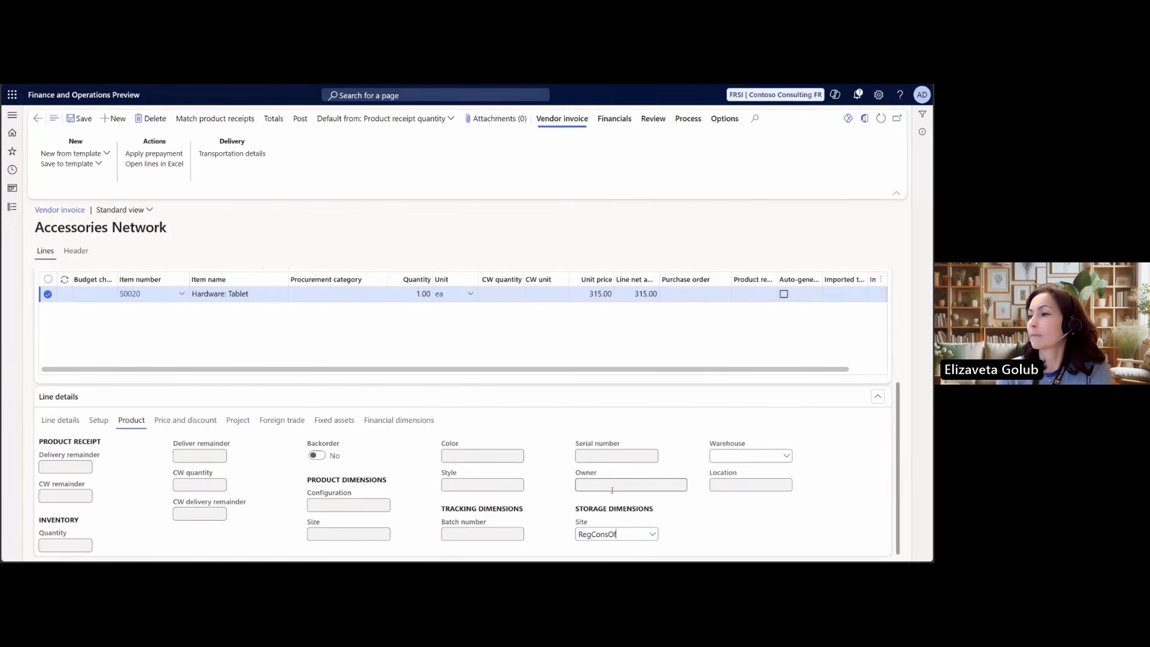
Check the tablet line's invoicing establishment and the vendor's ship-from address in the line setup details
left_click(105, 423)
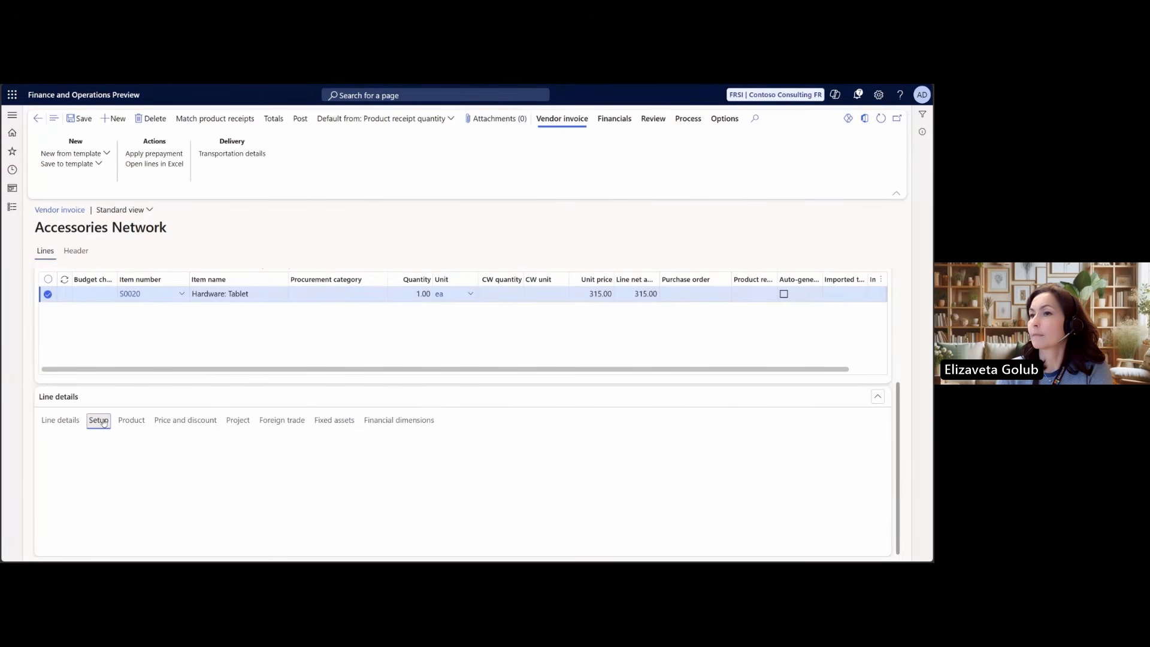
scroll(320, 535, "down", 2)
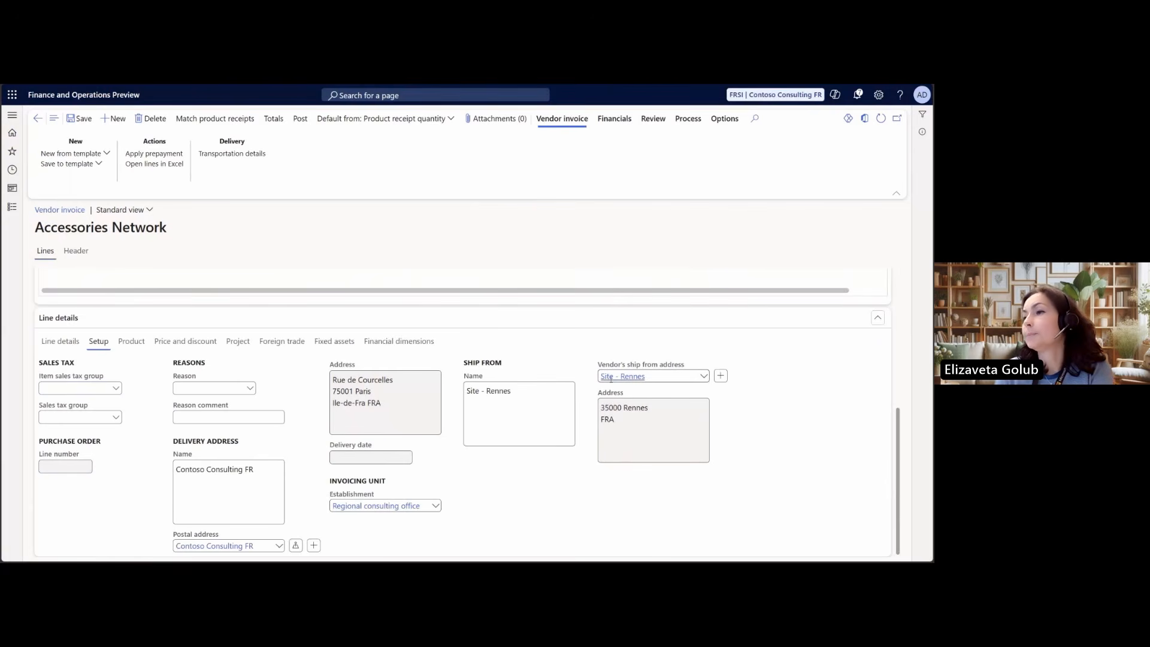
mouse_move(612, 379)
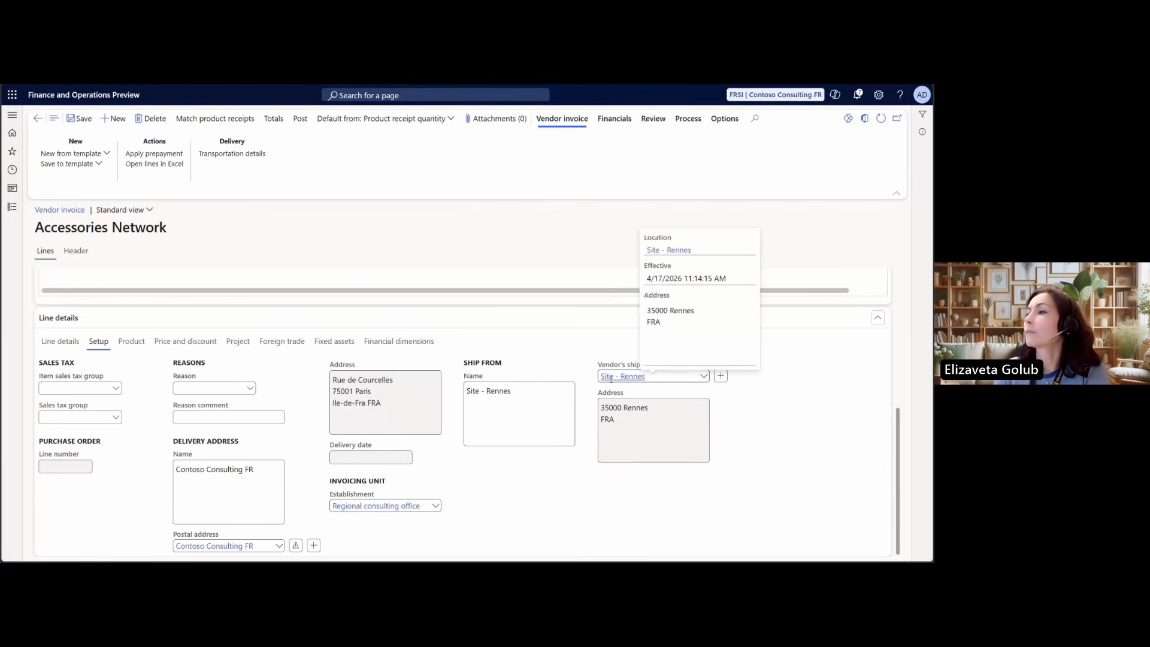
Add a second vendor invoice line with the procurement category RENT (Rent Expense)
scroll(246, 350, "up", 2)
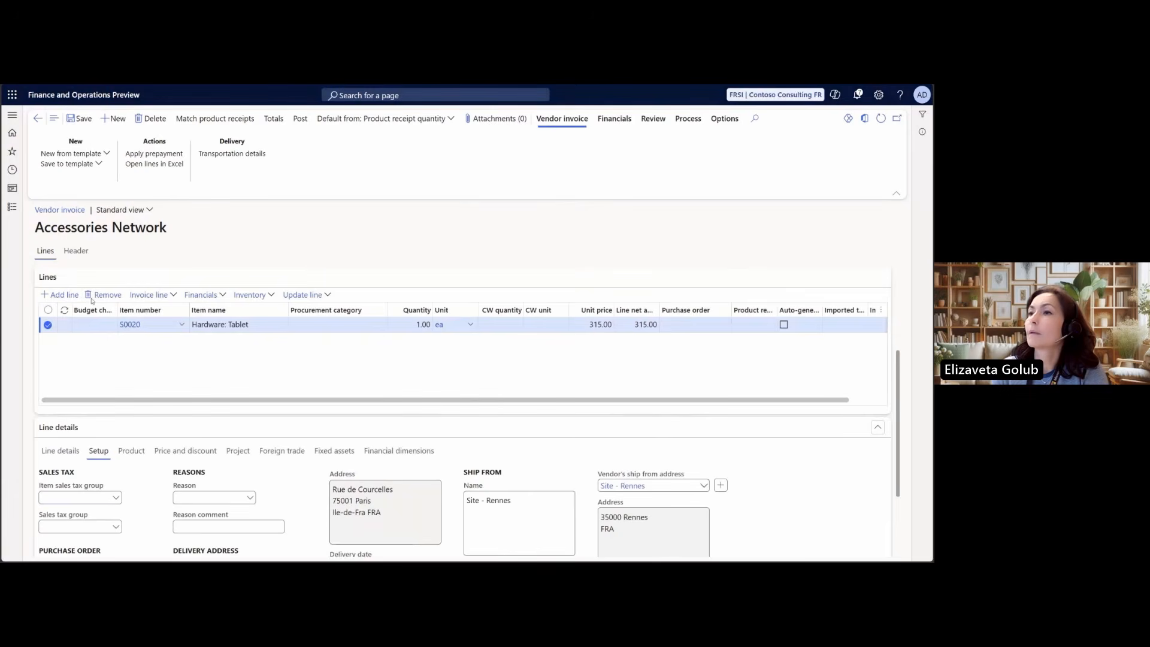
left_click(381, 340)
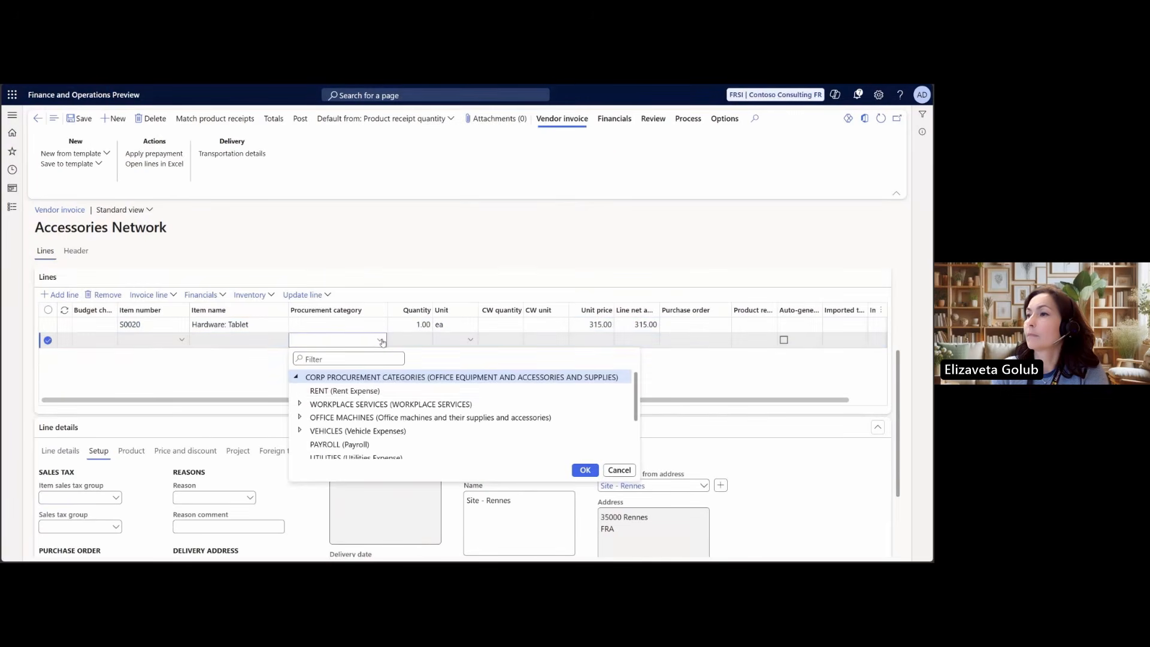
left_click(348, 391)
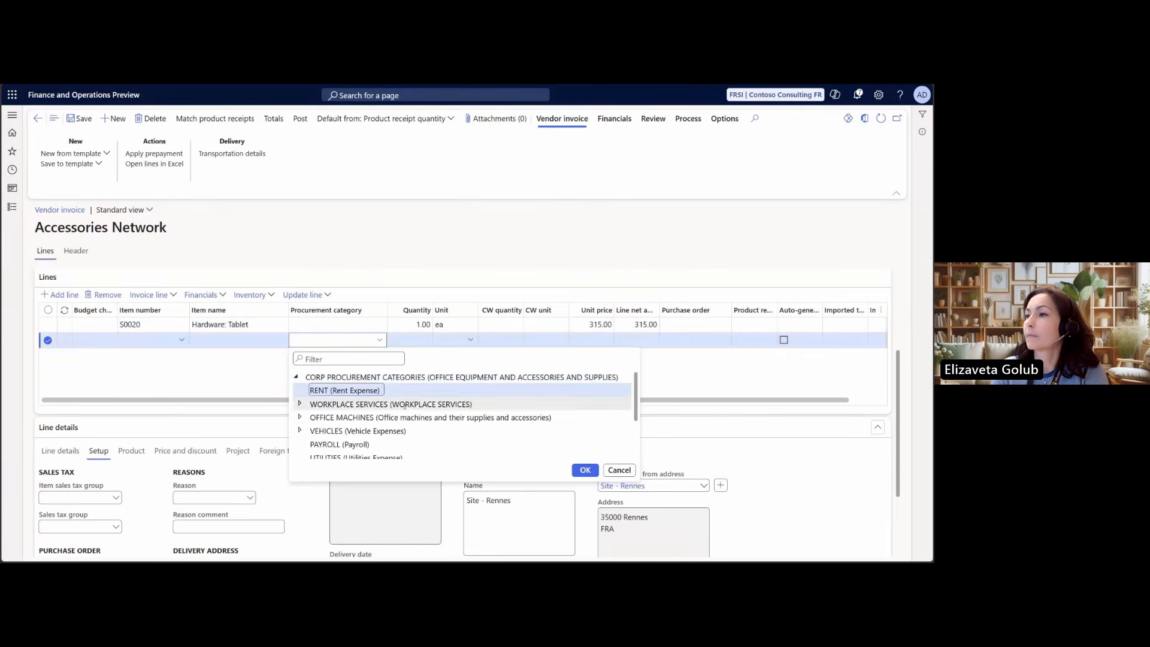
left_click(585, 470)
Review the rent line's storage site, invoicing establishment and BusinessUnit financial dimension in the line details
left_click(133, 451)
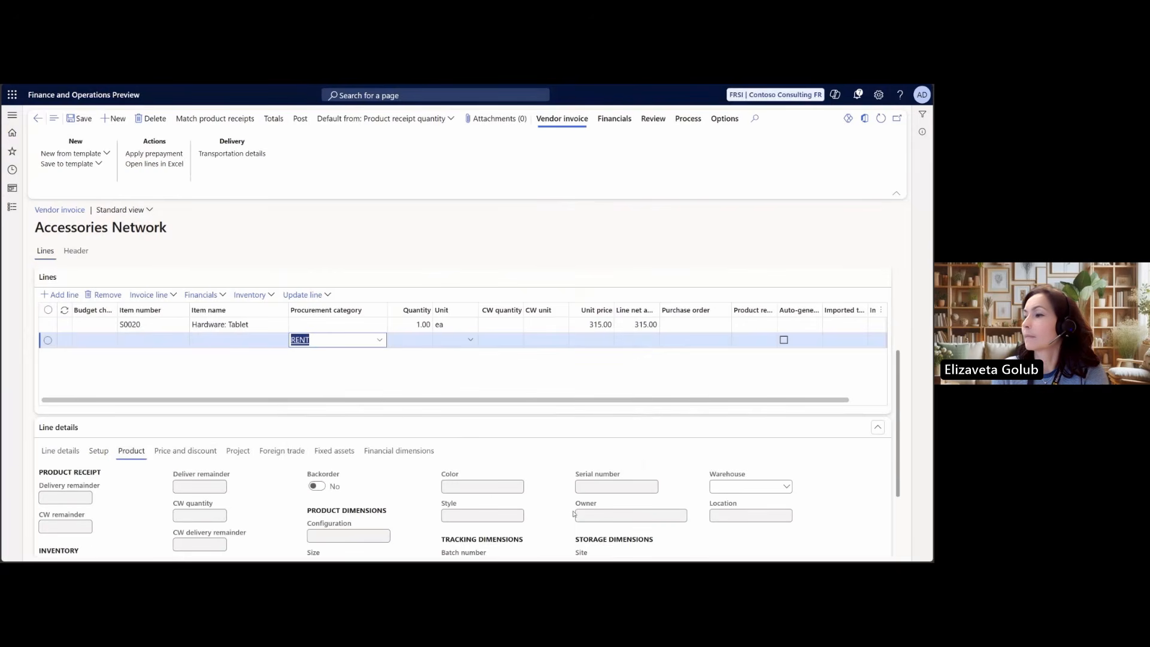
scroll(574, 513, "down", 2)
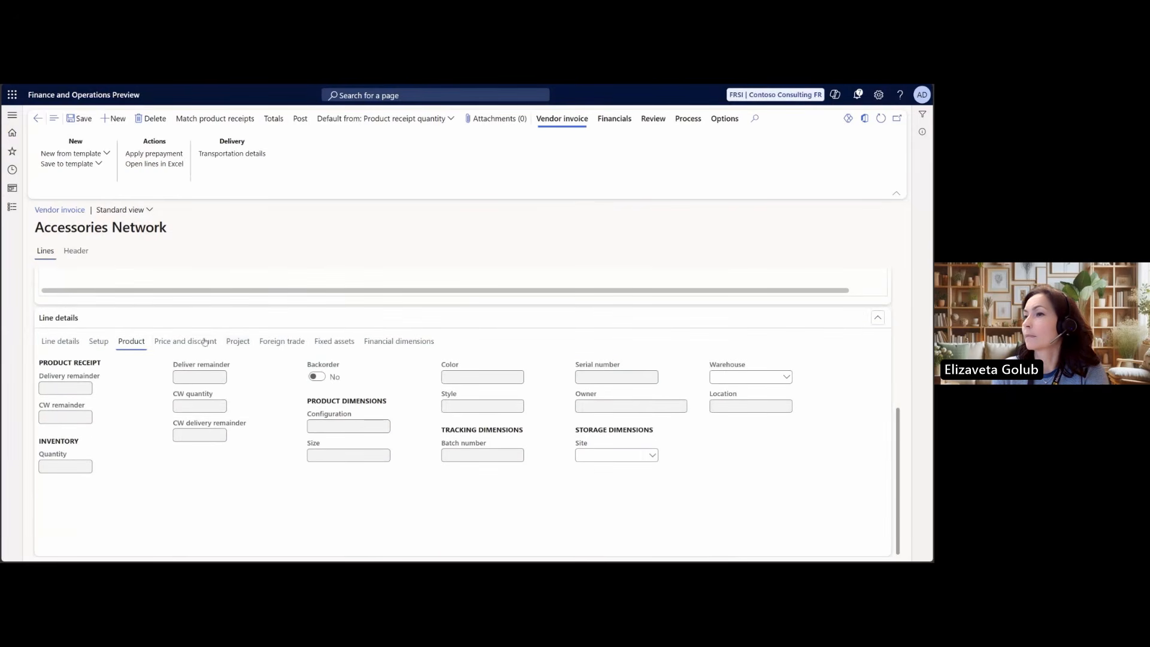
left_click(99, 341)
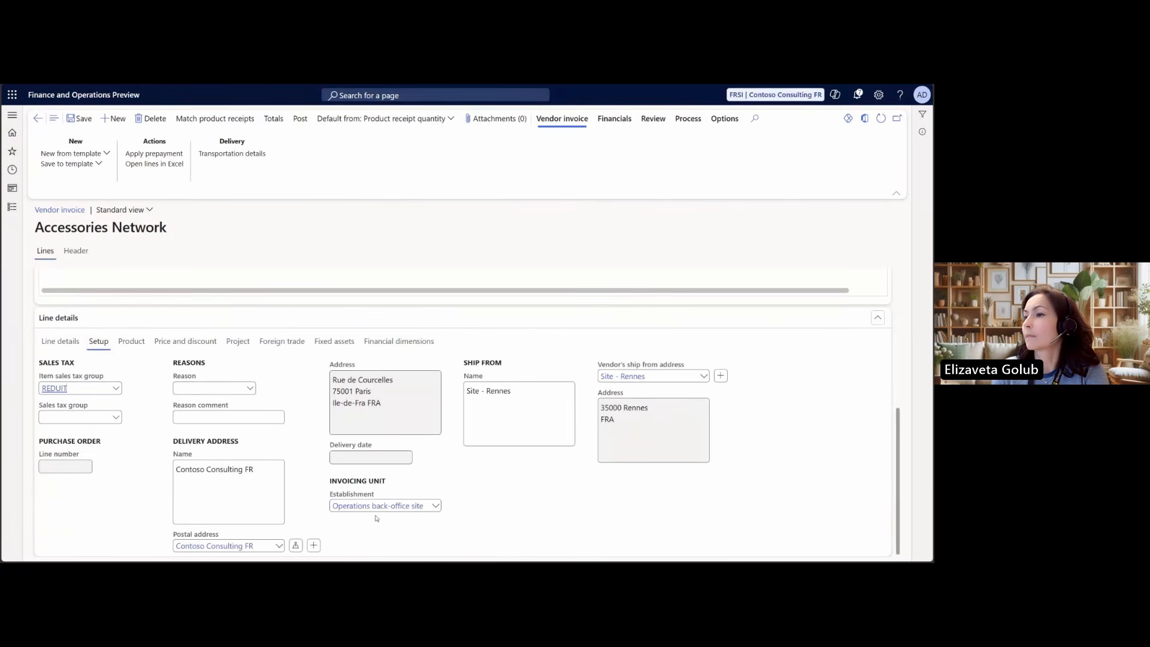
mouse_move(354, 508)
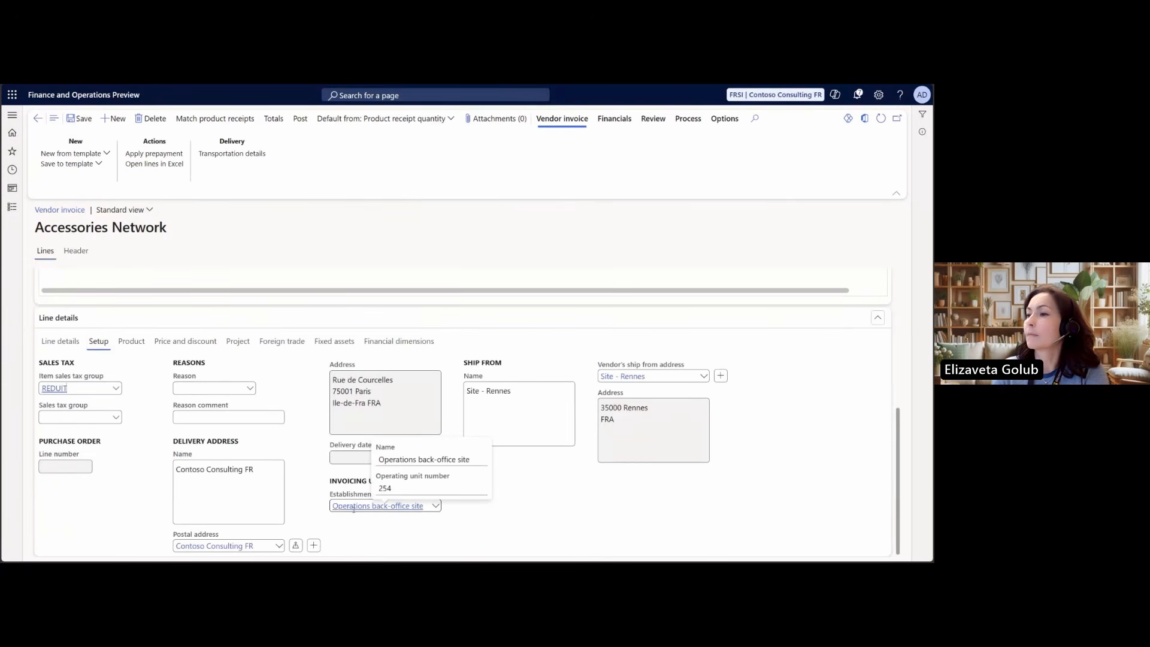
left_click(377, 341)
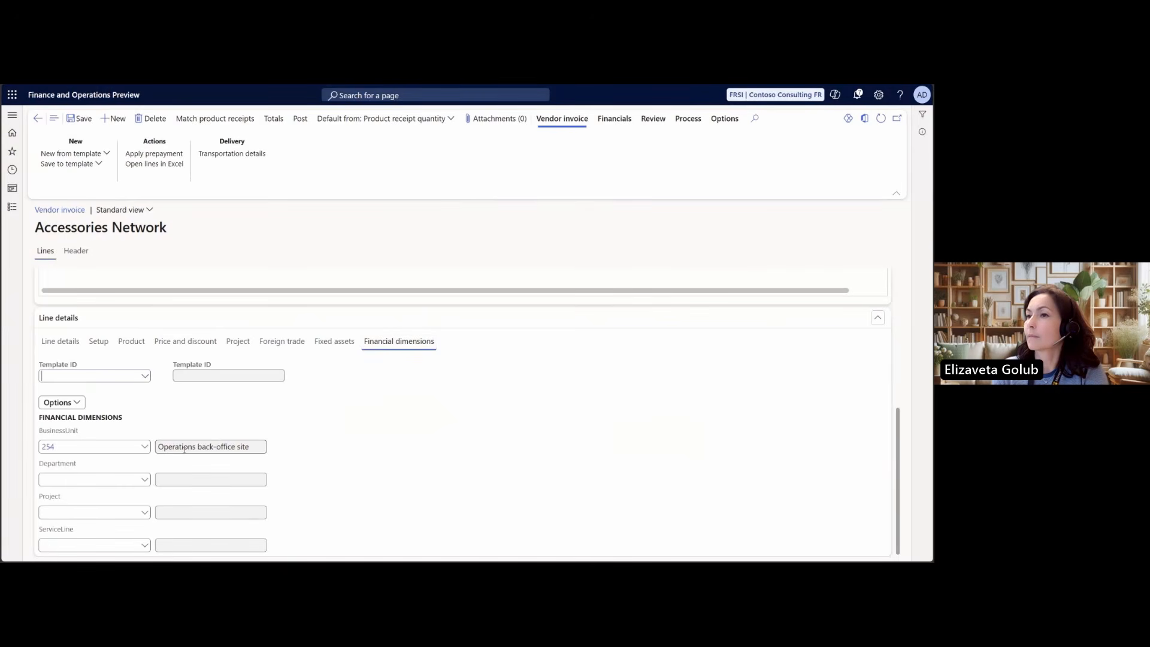
left_click(98, 341)
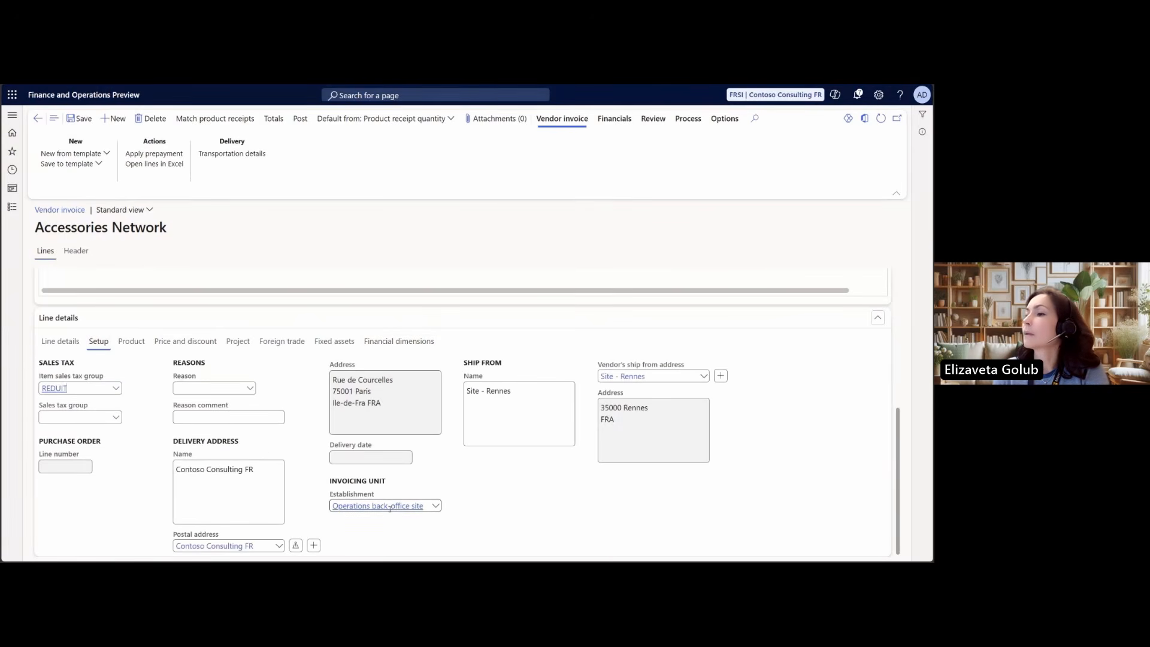
mouse_move(390, 509)
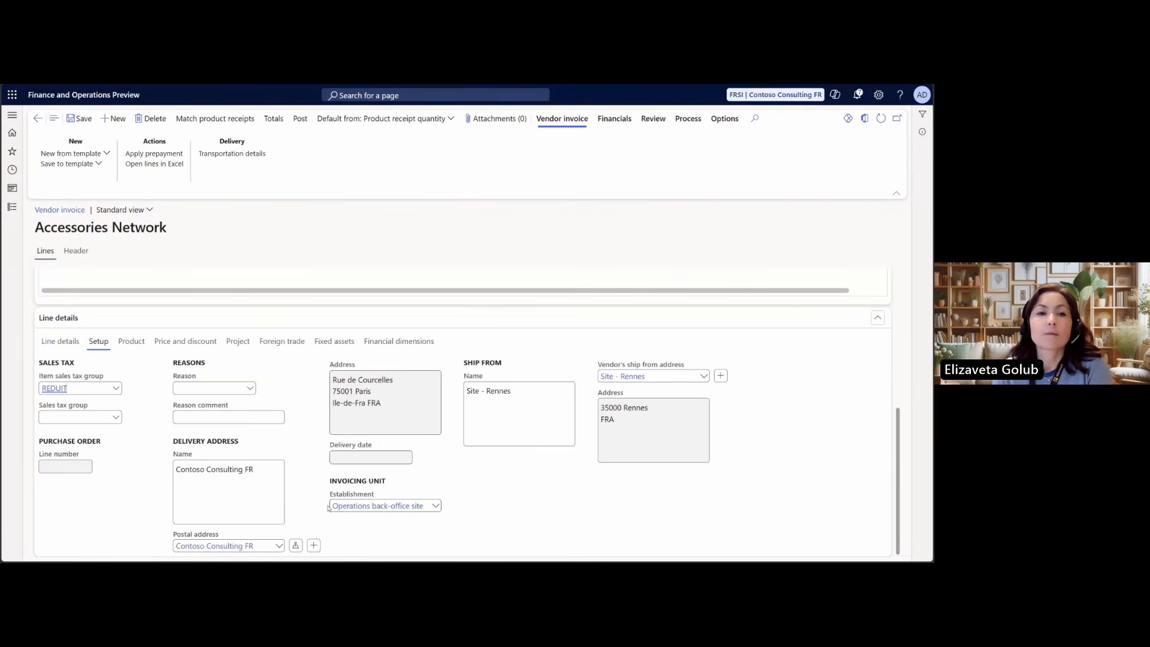
Look up where the Registration IDs are available among the financial functions of the rent and tablet invoice lines
scroll(323, 503, "up", 2)
scroll(323, 503, "up", 3)
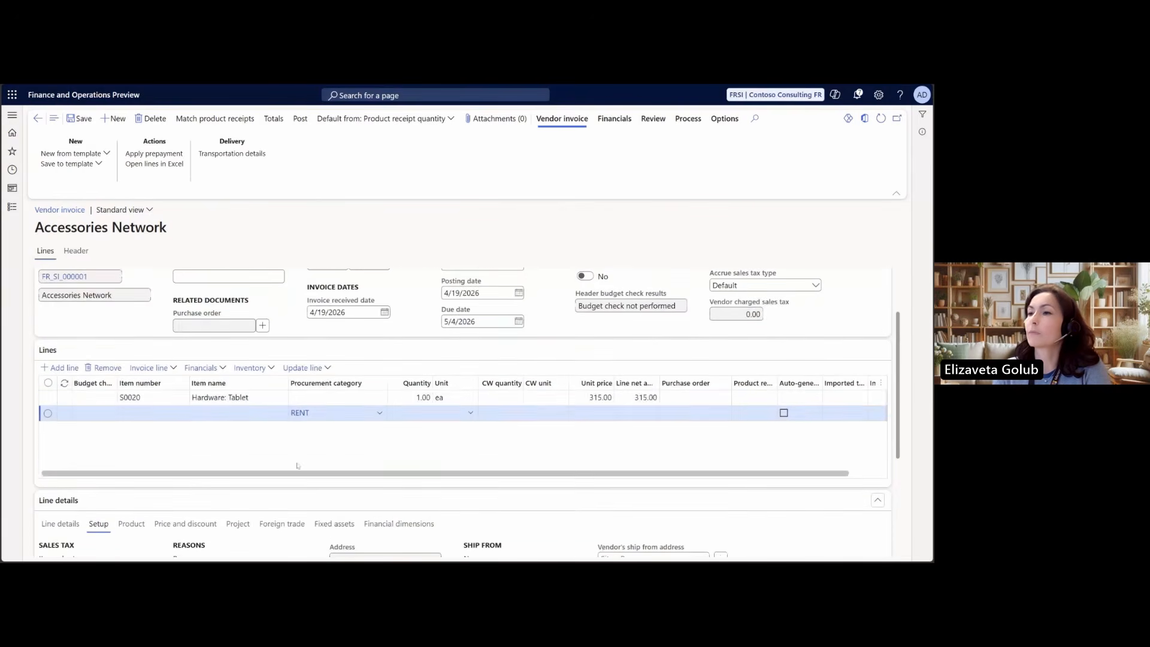
left_click(224, 370)
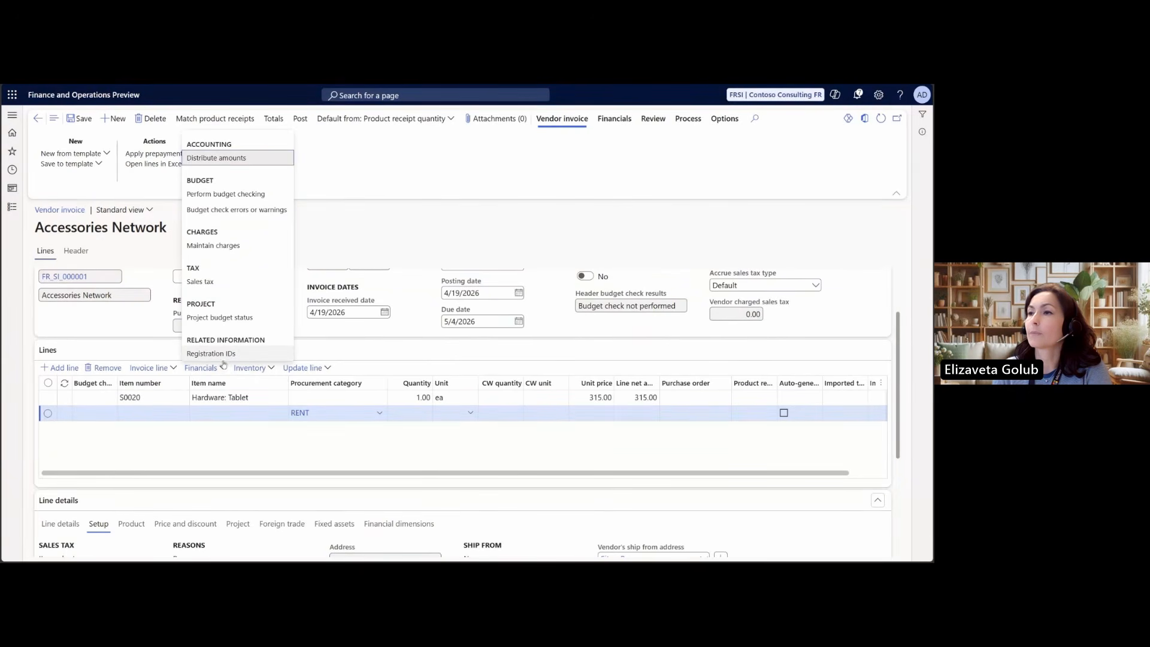
key("Escape")
left_click(243, 399)
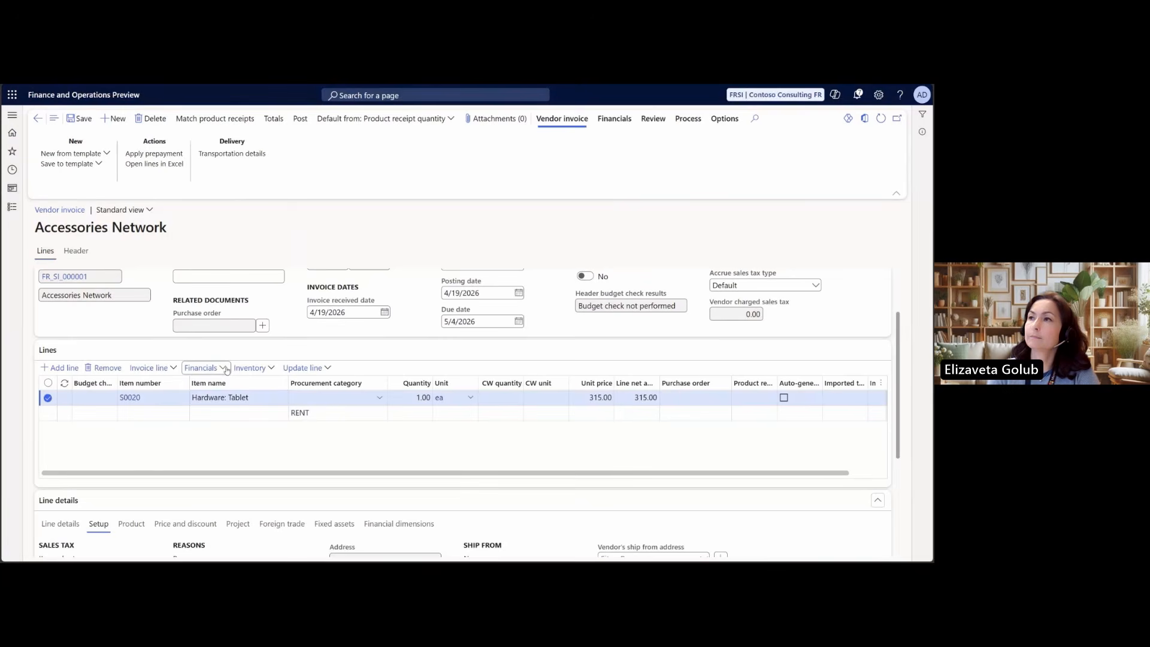
left_click(226, 369)
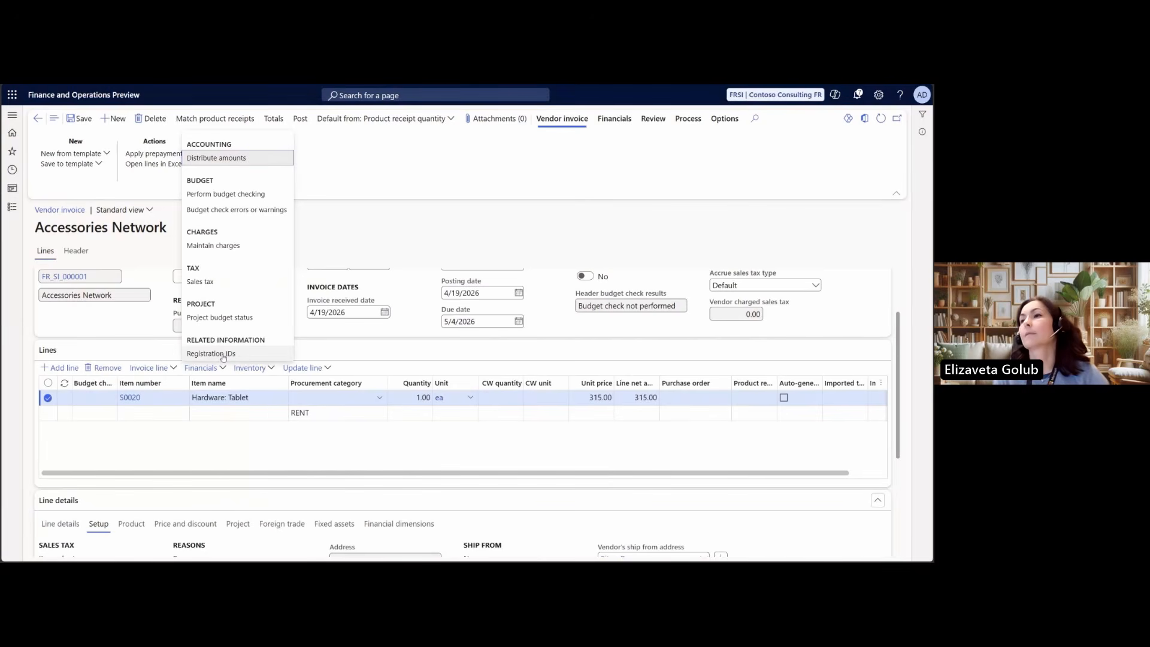
left_click(237, 440)
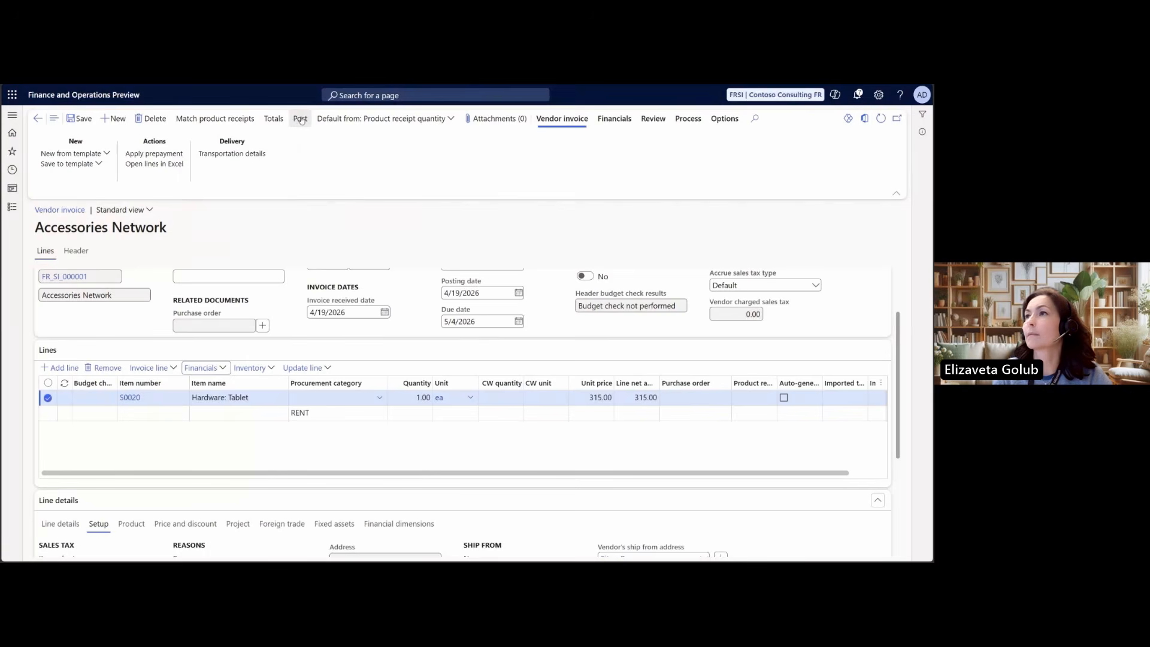
Enter 123 as the invoice number in the vendor invoice header
scroll(227, 281, "up", 2)
left_click(212, 322)
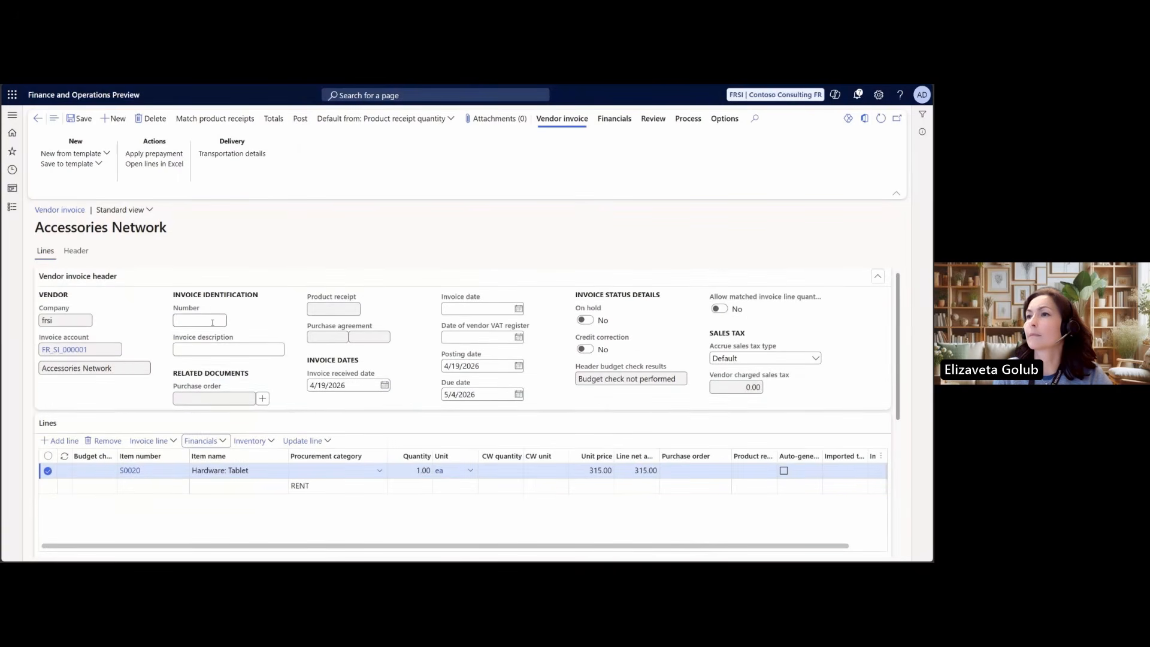
type("123")
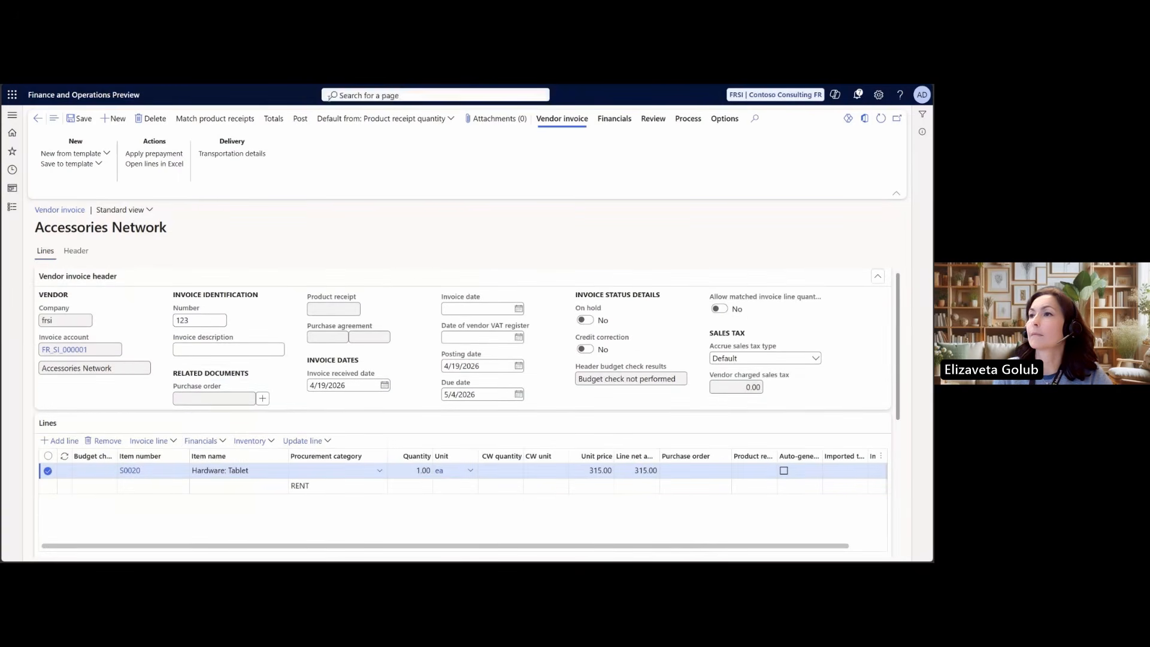
Post the vendor invoice and check the registration IDs stored with it in the invoice journal
left_click(300, 118)
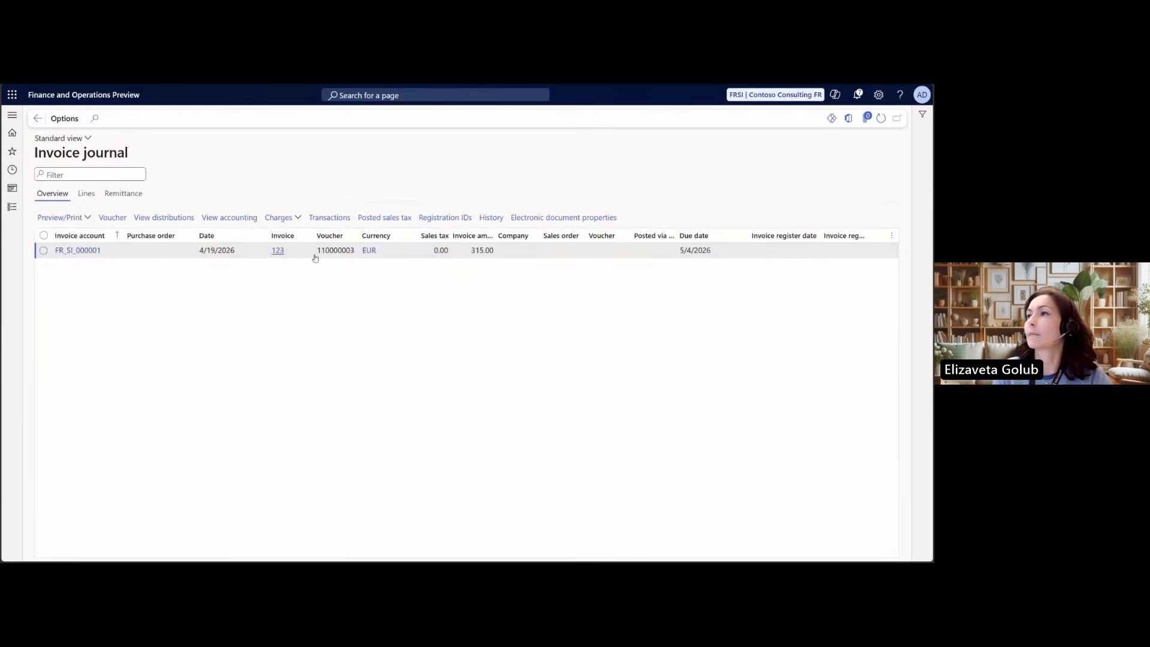
left_click(450, 221)
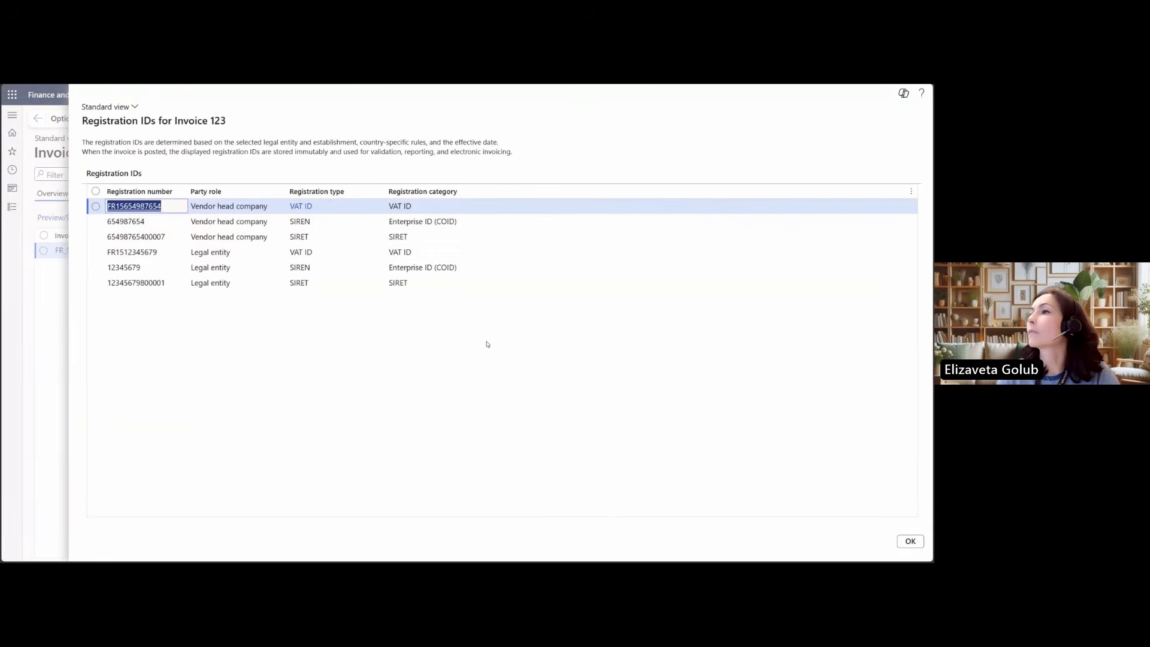
left_click(911, 542)
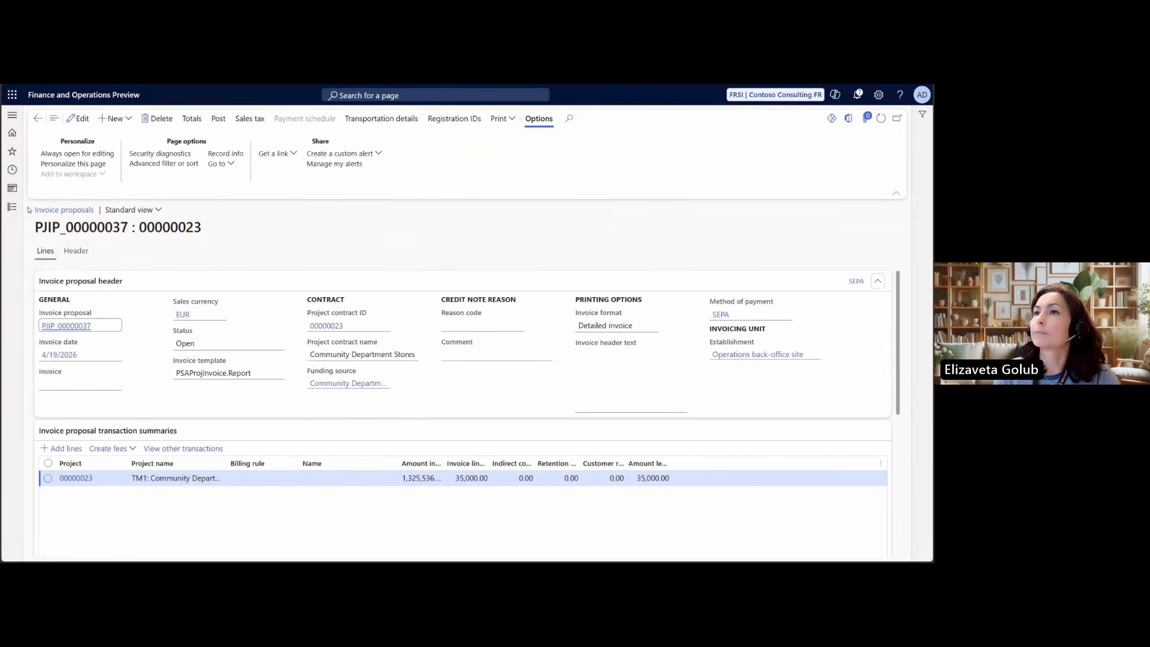
Examine the invoicing establishment of the project invoice proposal for Community Department Stores and preview its registration IDs
left_click_drag(30, 211, 94, 211)
left_click(293, 236)
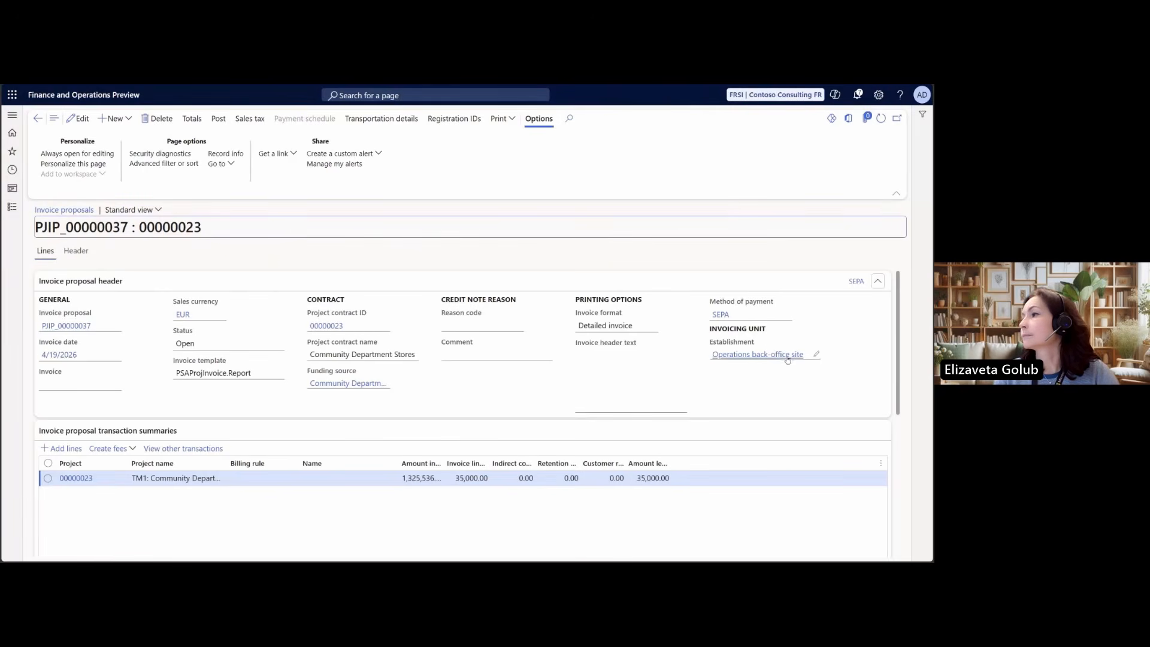
left_click(472, 119)
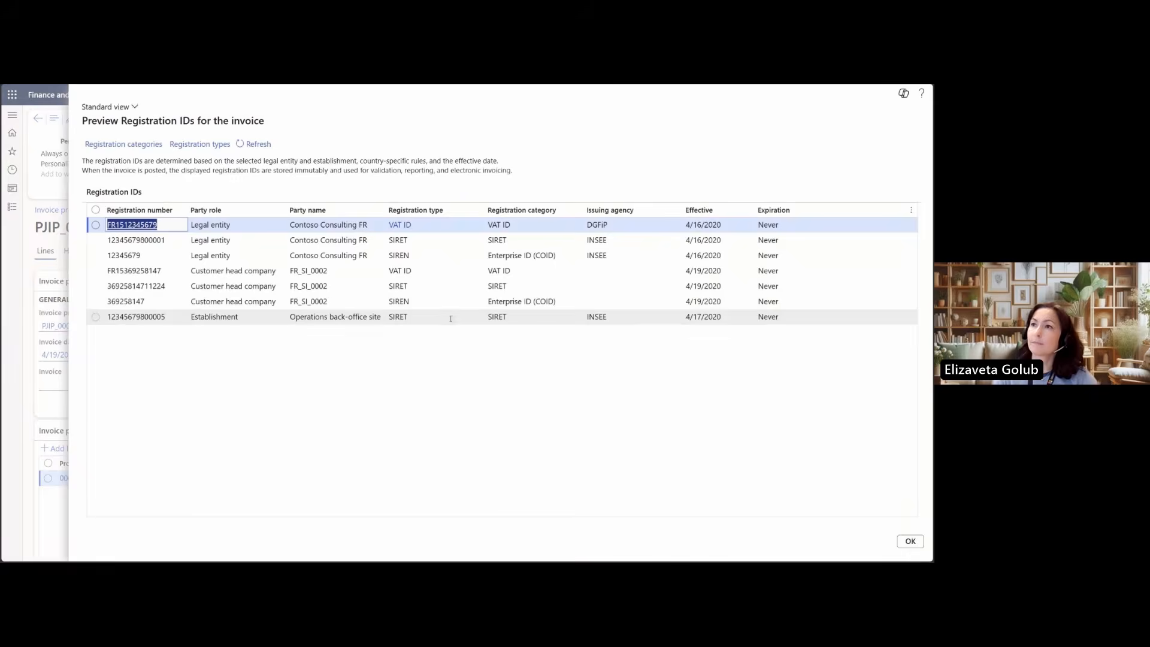
left_click(909, 542)
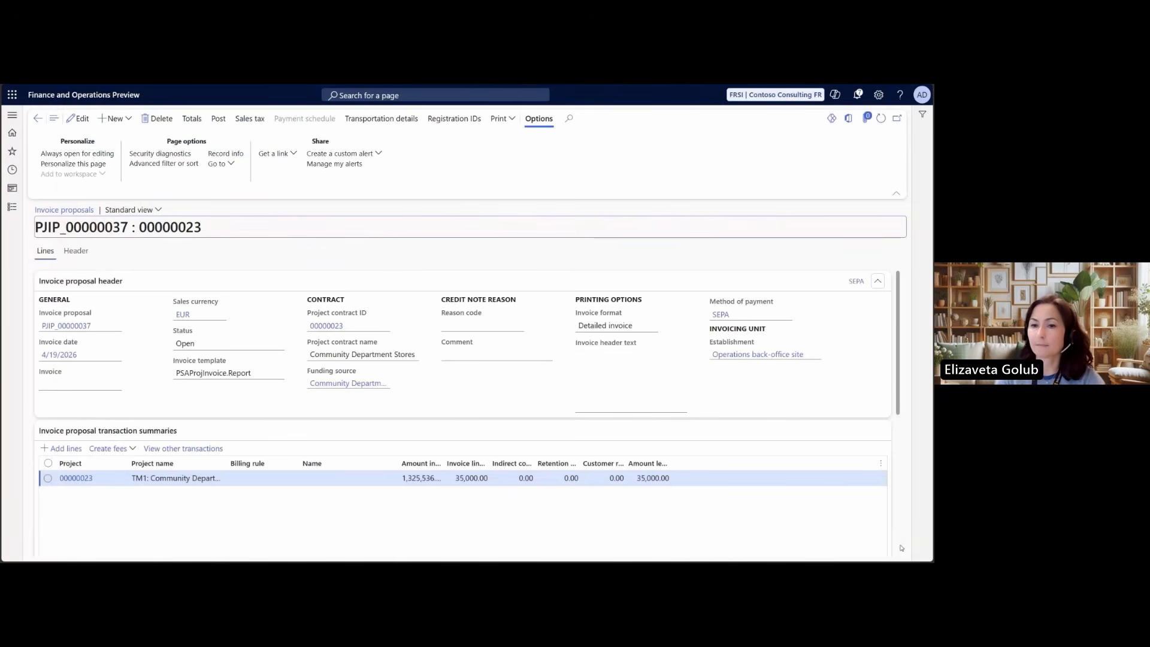